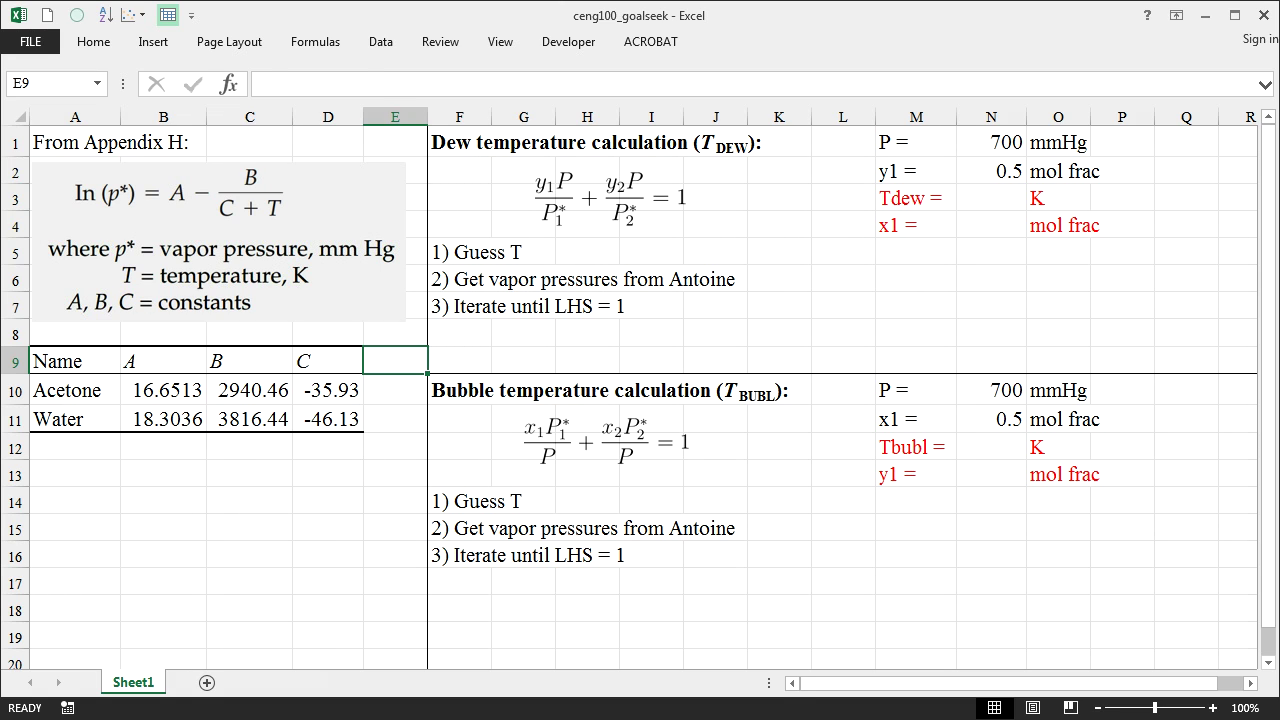
Step: Review the Antoine equation block and its acetone and water constant rows
drag(63, 138, 400, 518)
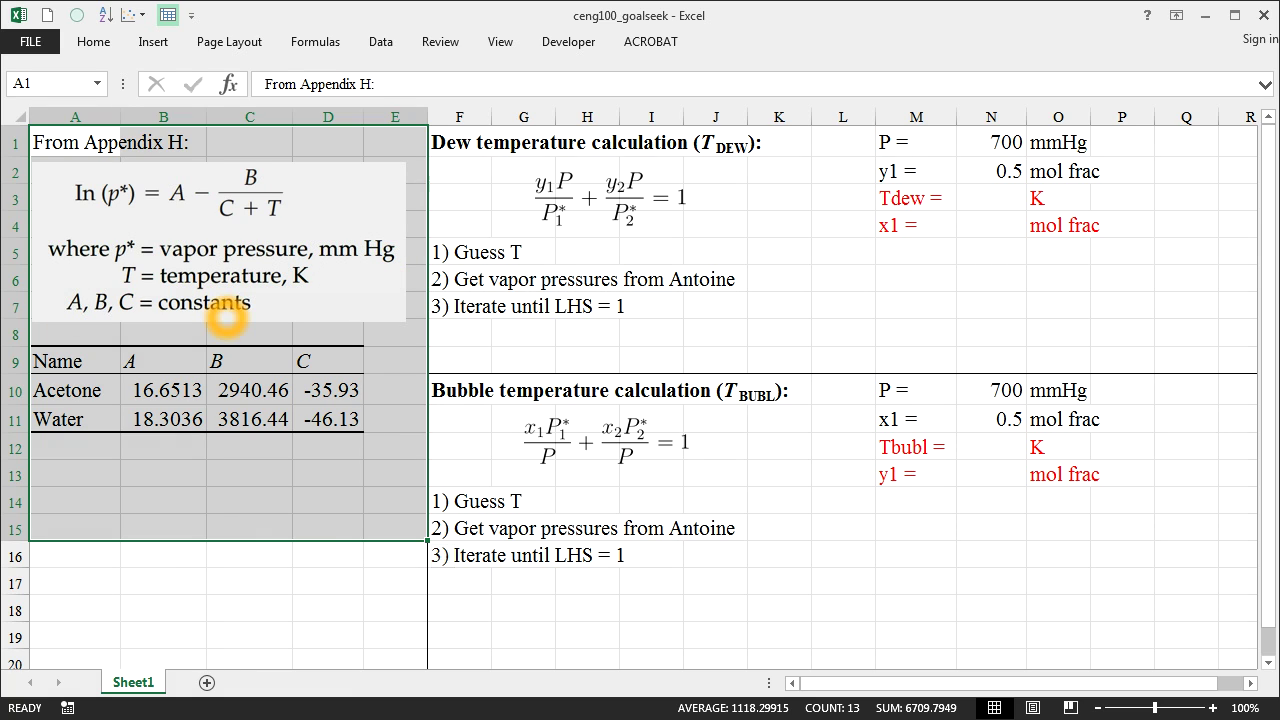
click(318, 500)
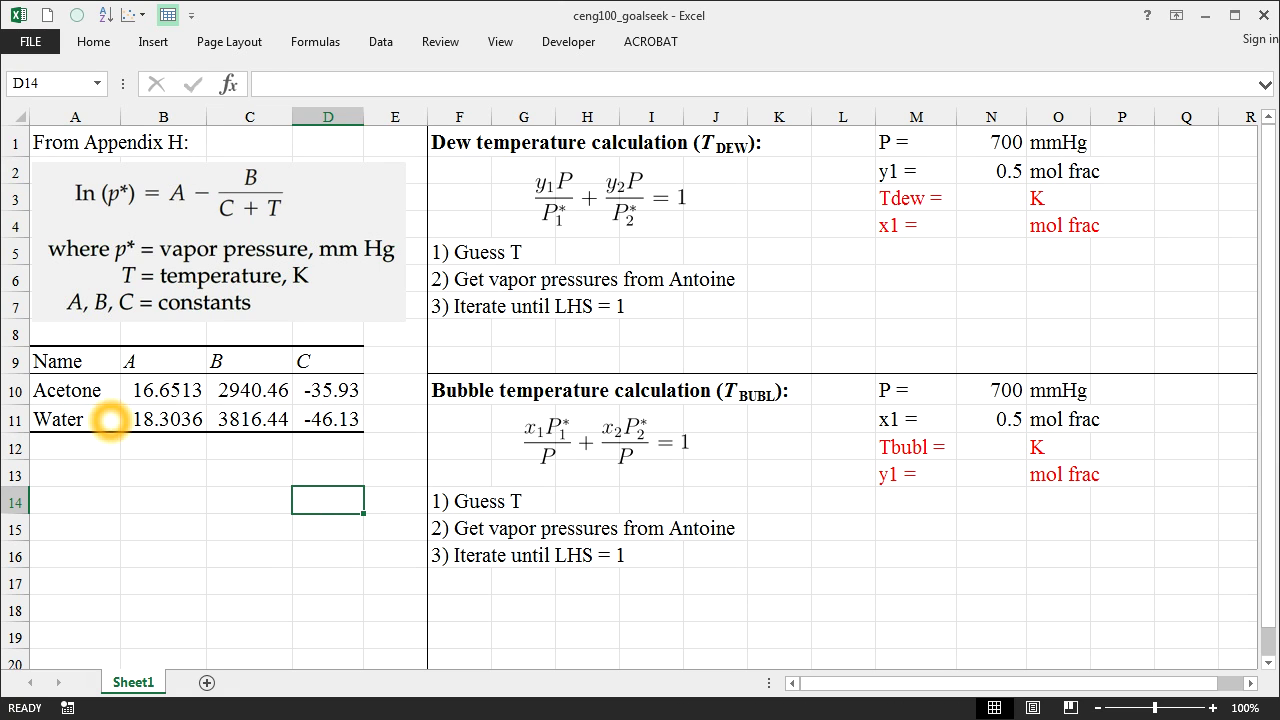
click(86, 391)
click(92, 422)
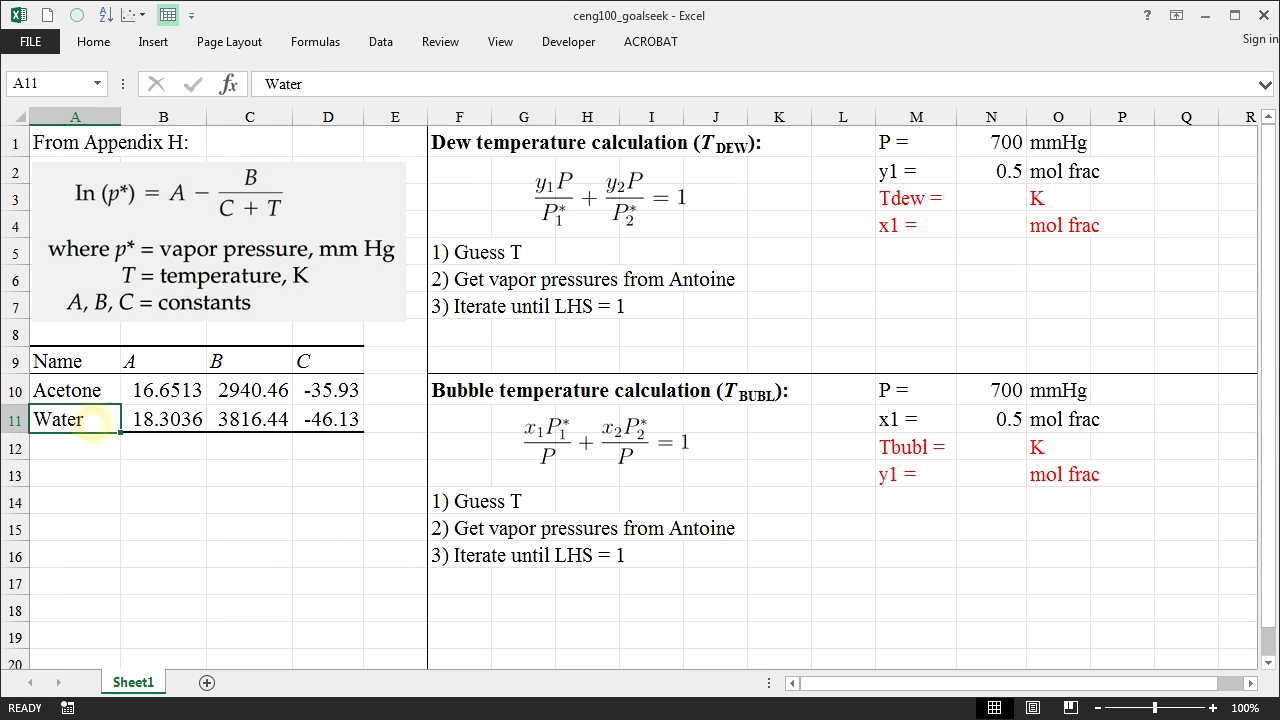
click(89, 390)
click(100, 422)
Step: Go over the dew section's equation, 700 mmHg pressure, y1 = 0.5, and Tdew/x1 result rows
drag(463, 150, 1242, 365)
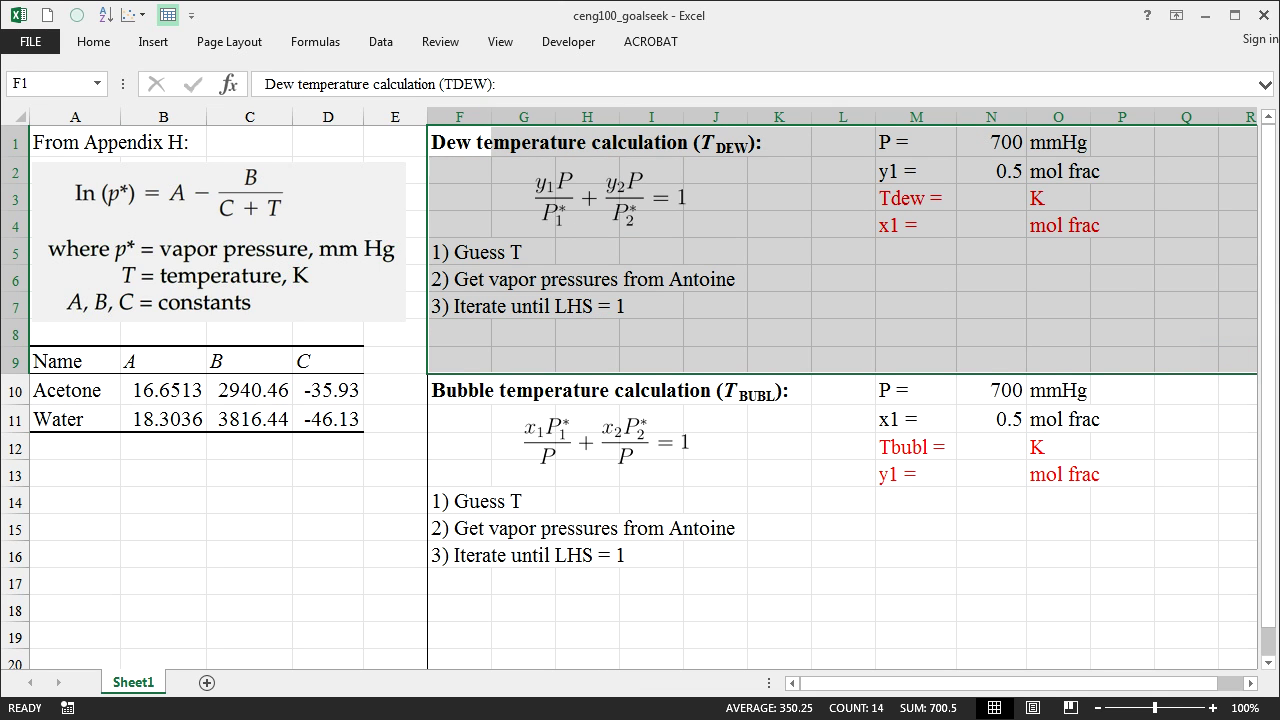
click(663, 206)
click(727, 205)
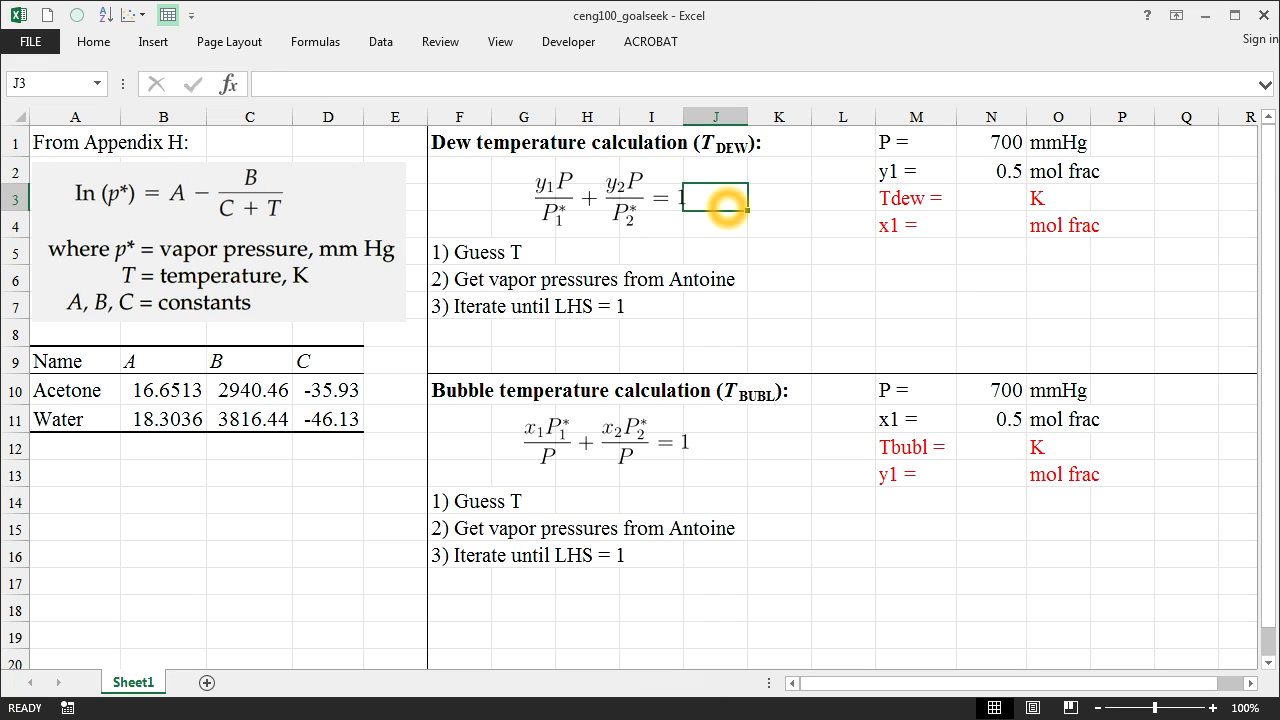
click(773, 198)
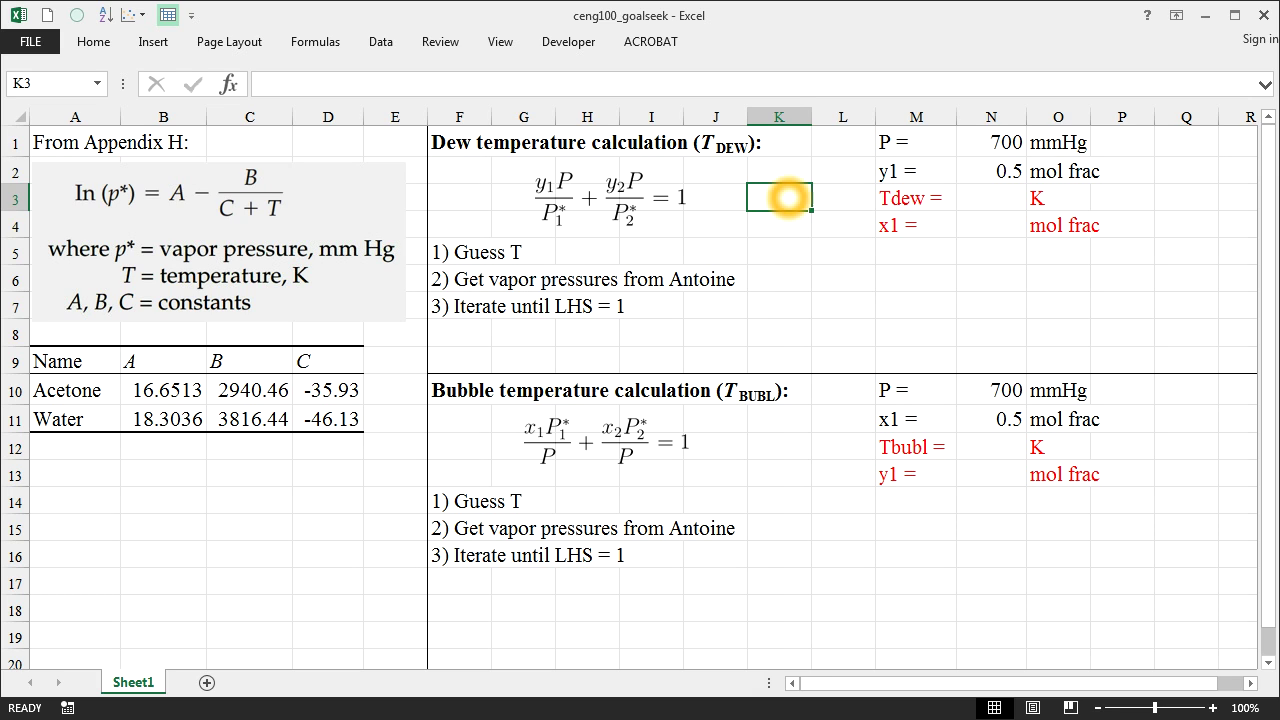
drag(905, 142, 1058, 142)
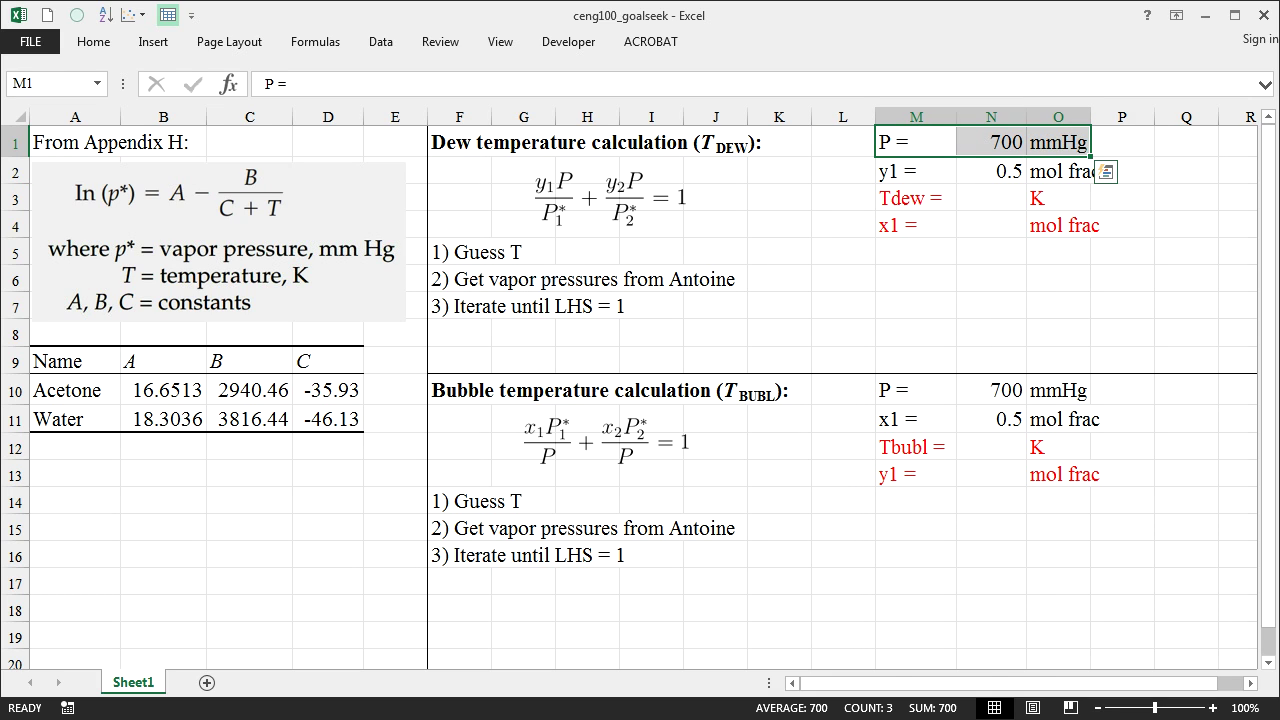
drag(912, 172, 1058, 172)
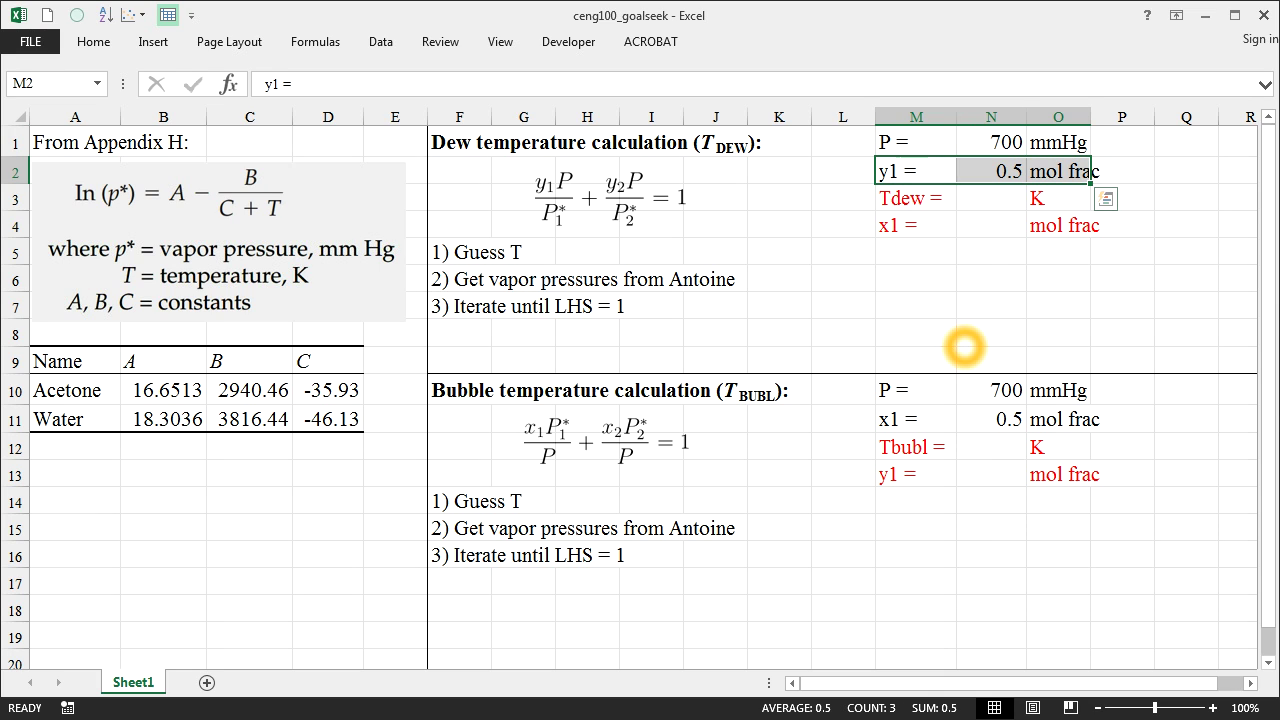
drag(930, 199, 1056, 225)
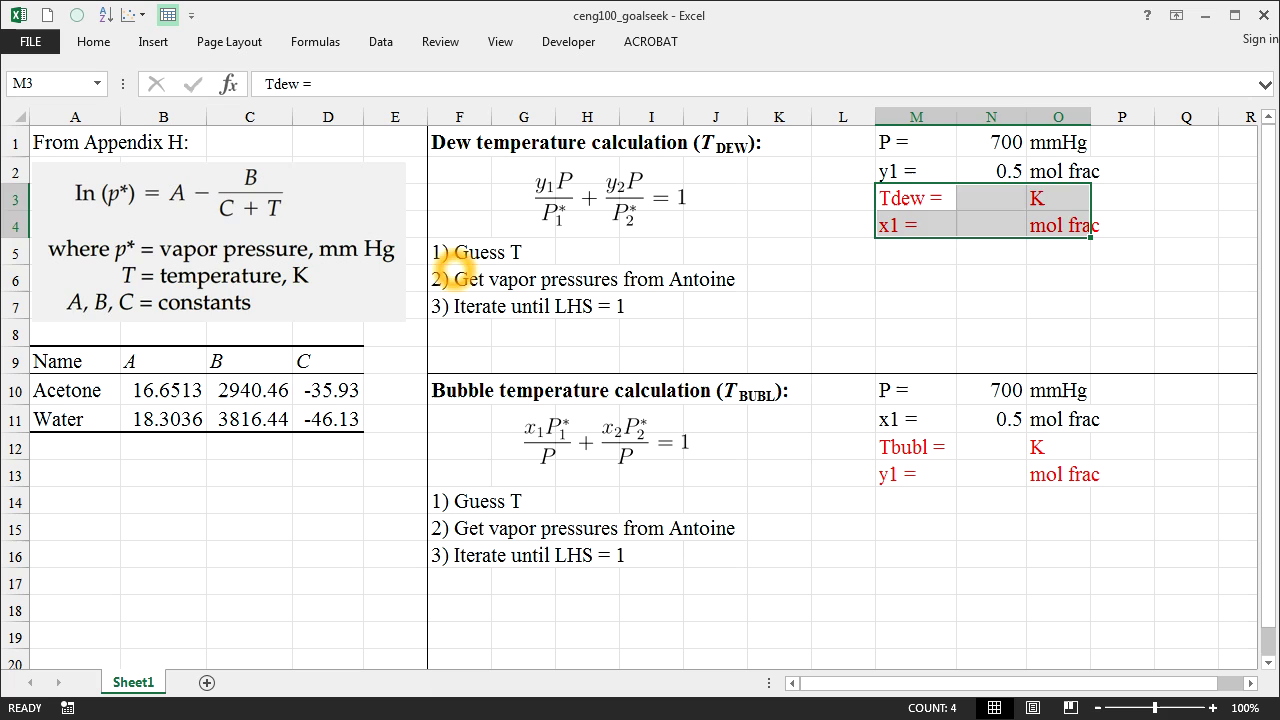
Step: Walk through the solution steps: guess T, Antoine vapour pressures, iterate until LHS = 1
drag(452, 258, 462, 305)
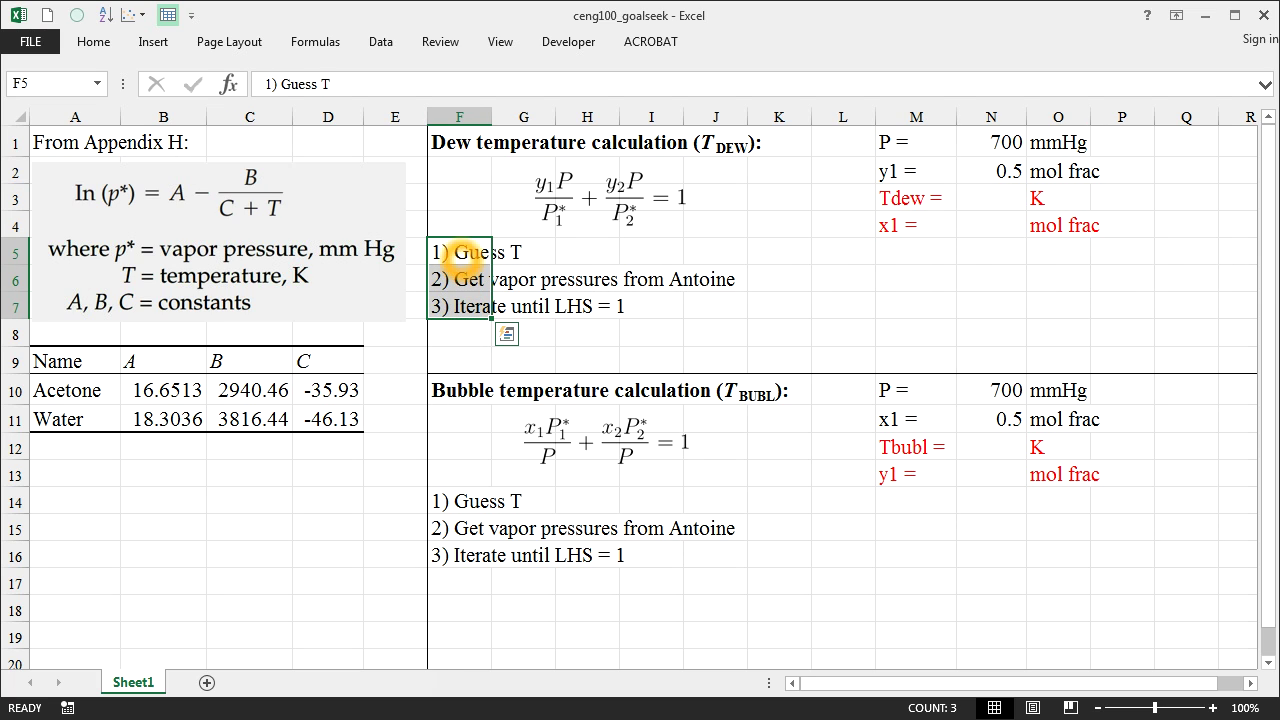
drag(446, 251, 515, 252)
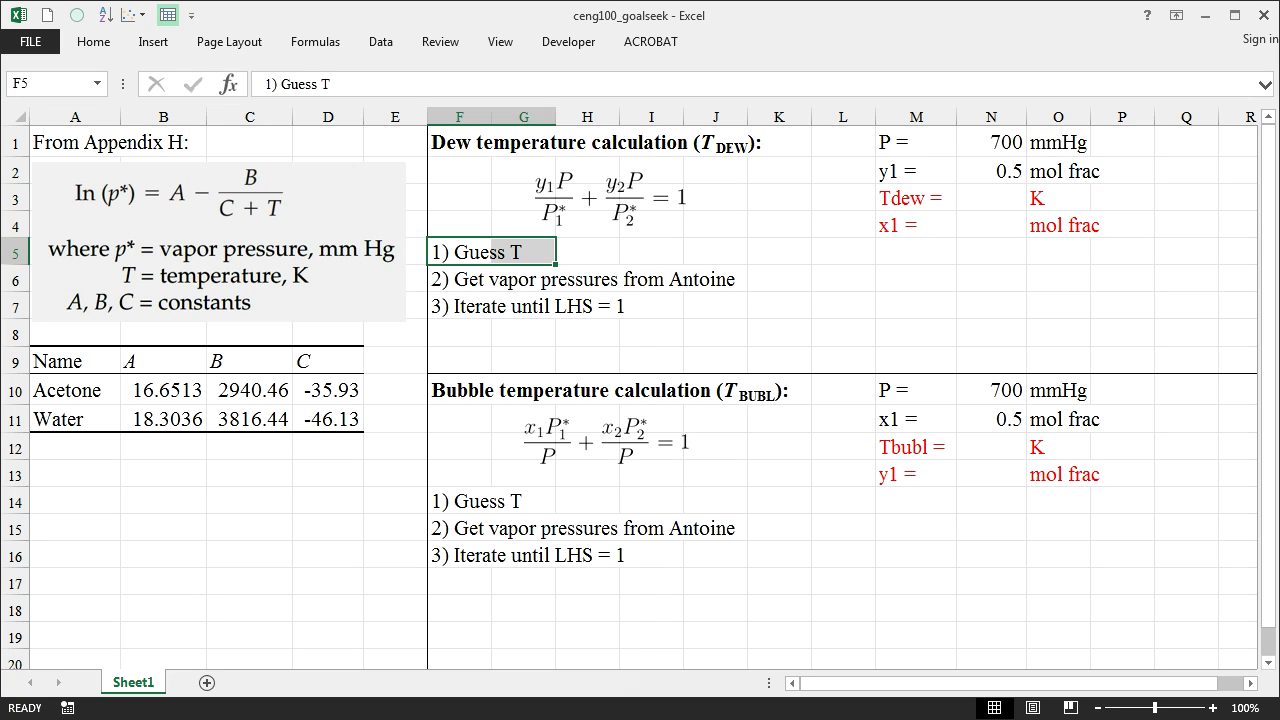
drag(450, 279, 730, 279)
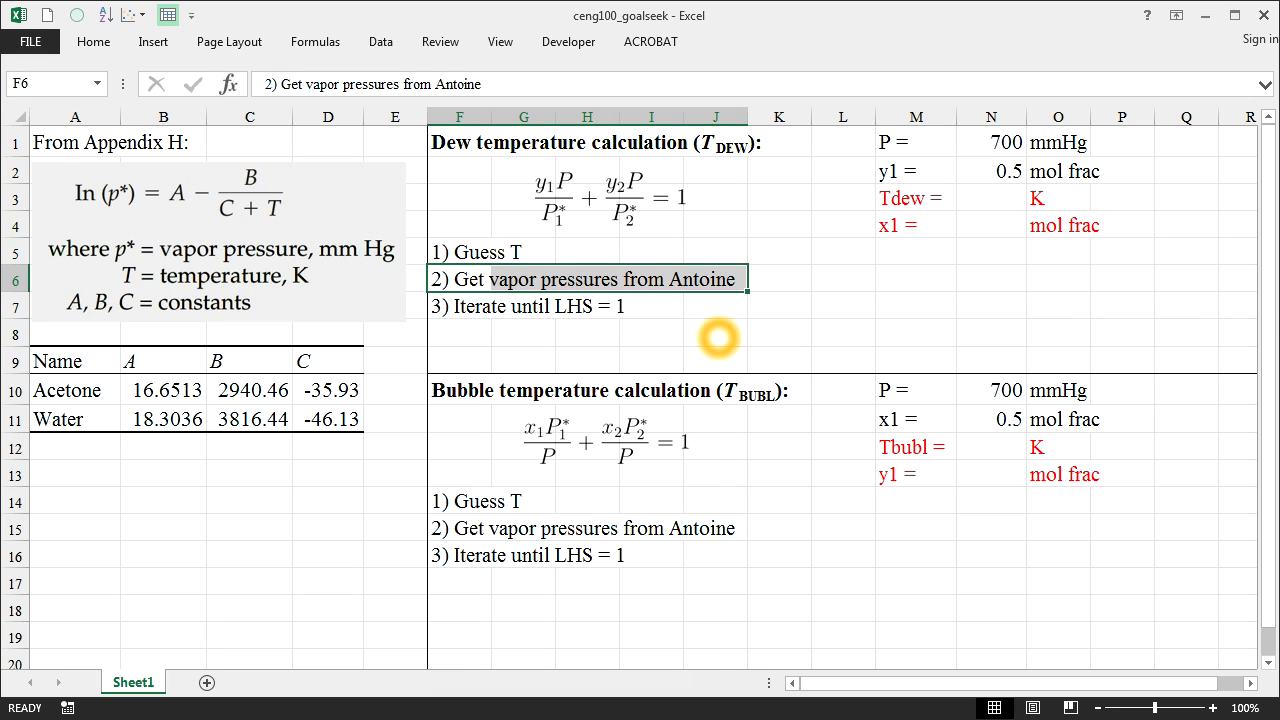
drag(458, 314, 590, 306)
click(621, 307)
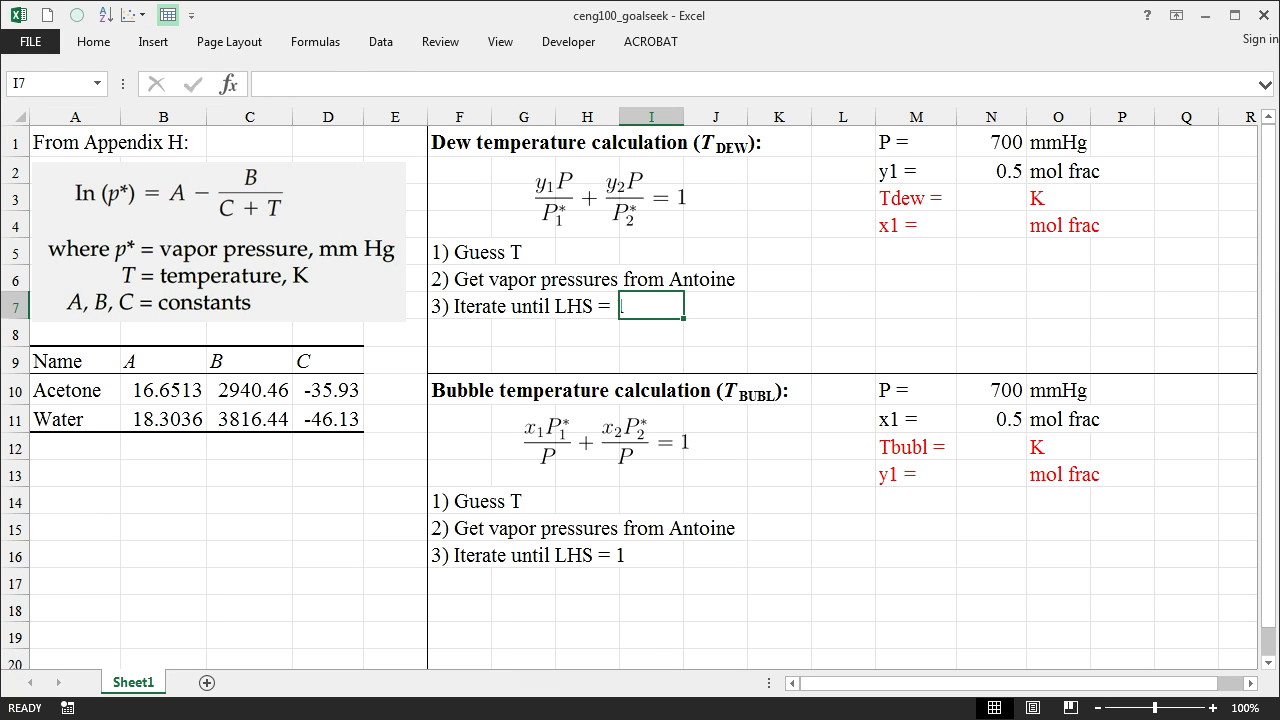
click(552, 183)
click(698, 204)
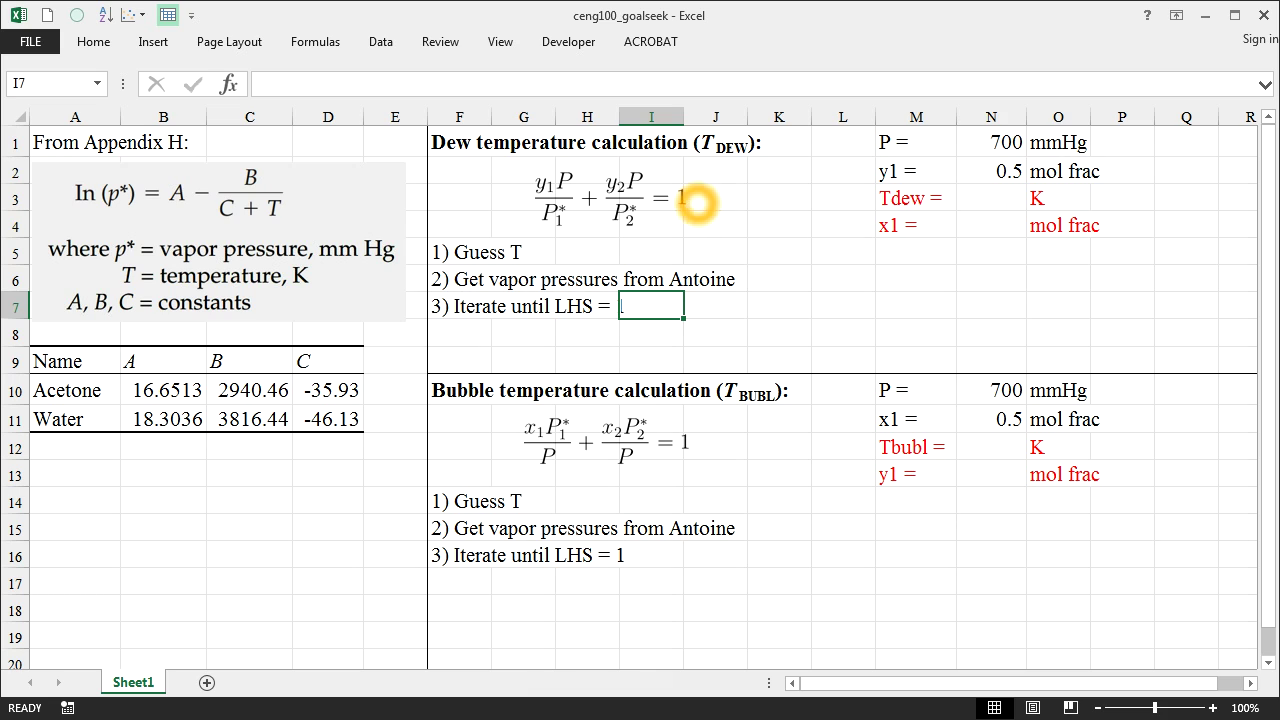
click(701, 311)
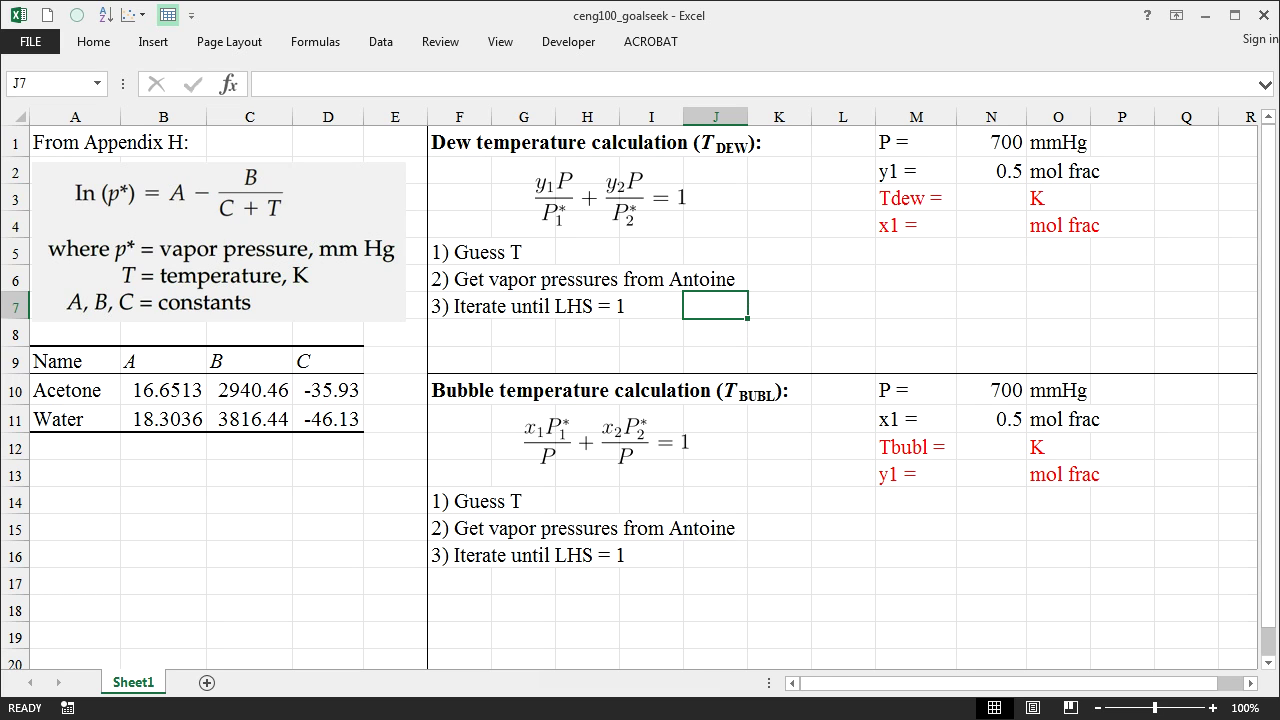
Step: Enter headers T_gues, P1*, P2* and LHS across row 6 starting at L6
click(845, 277)
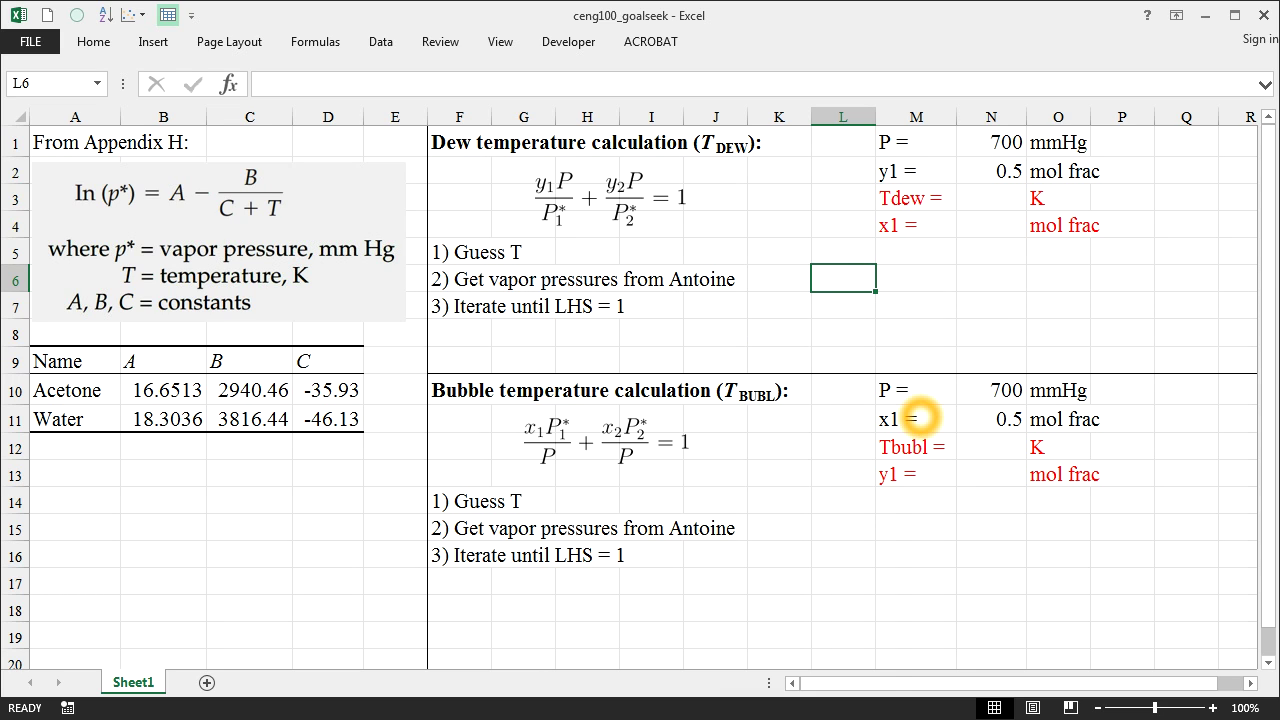
text(T_gues)
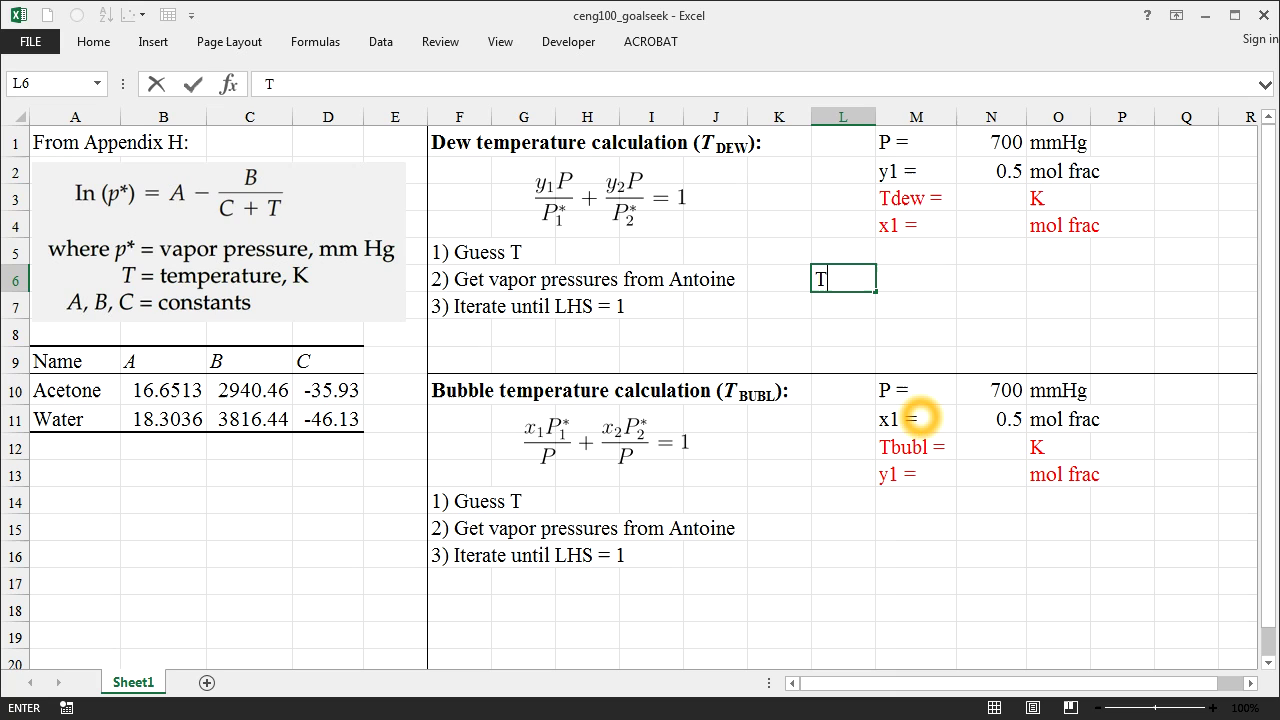
key(BackSpace)
key(BackSpace)
text(es)
key(Tab)
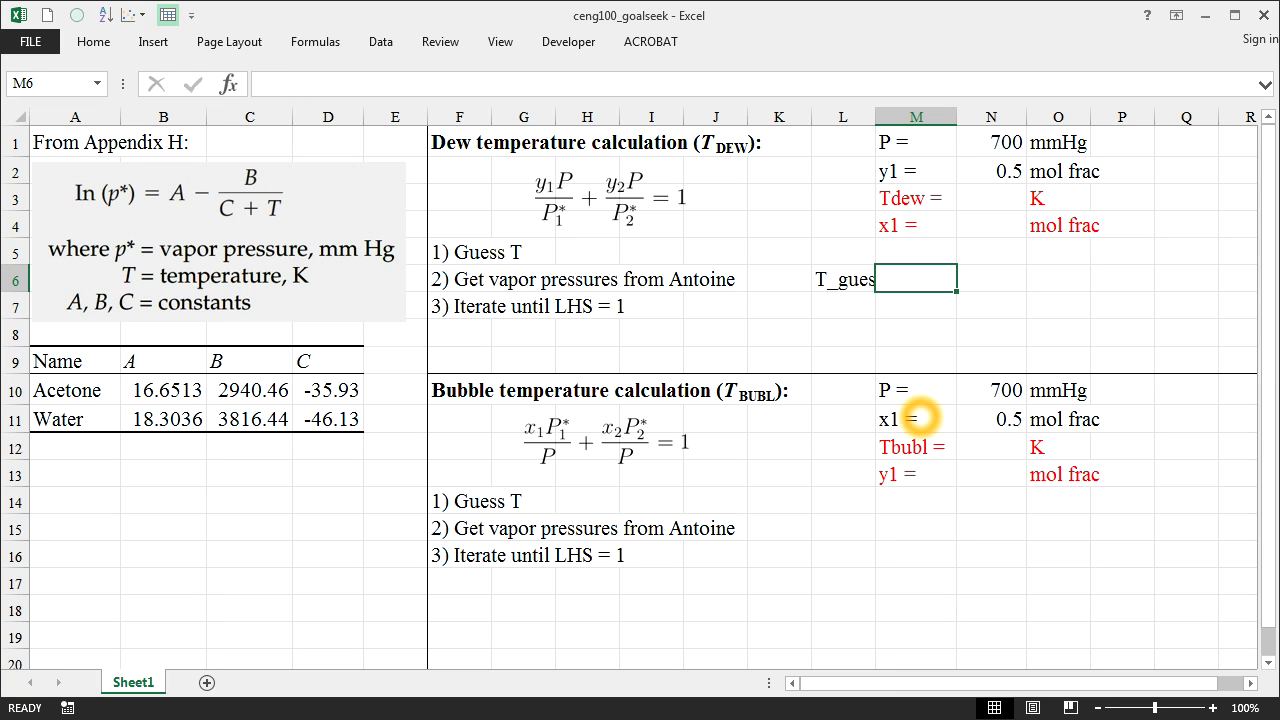
text(P1*)
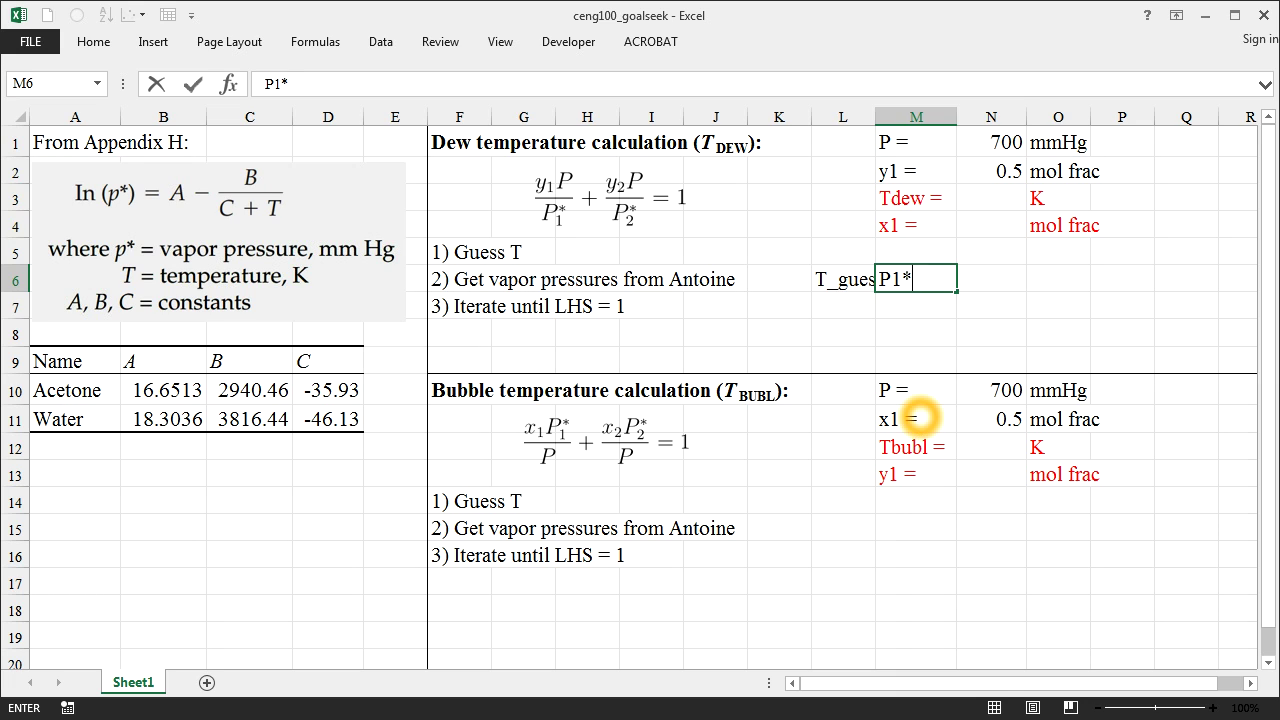
key(Tab)
text(P2*)
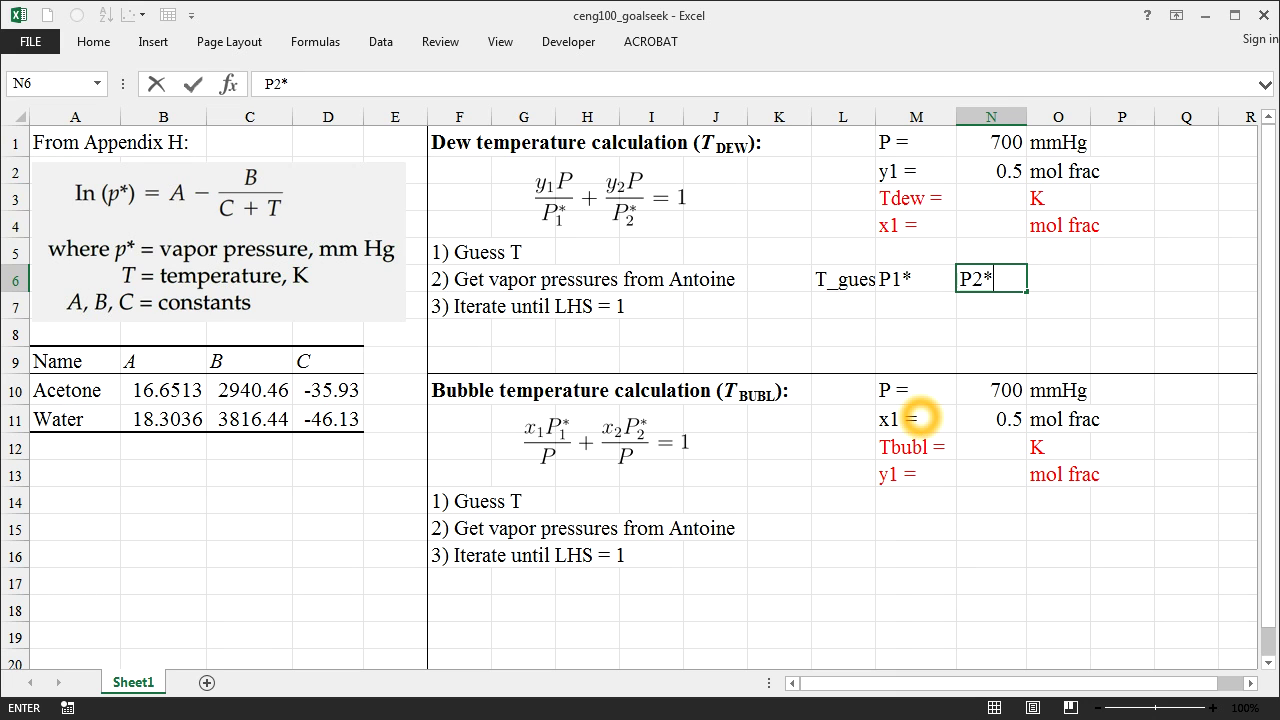
key(Tab)
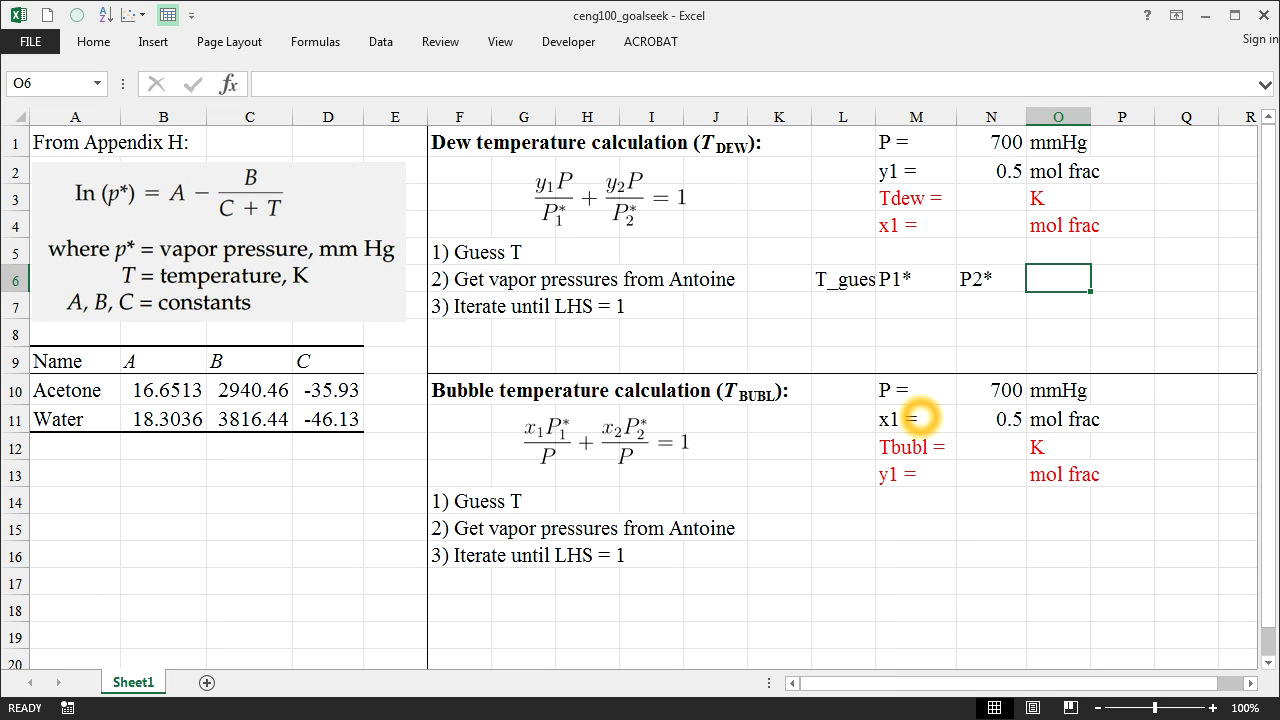
text(LHS)
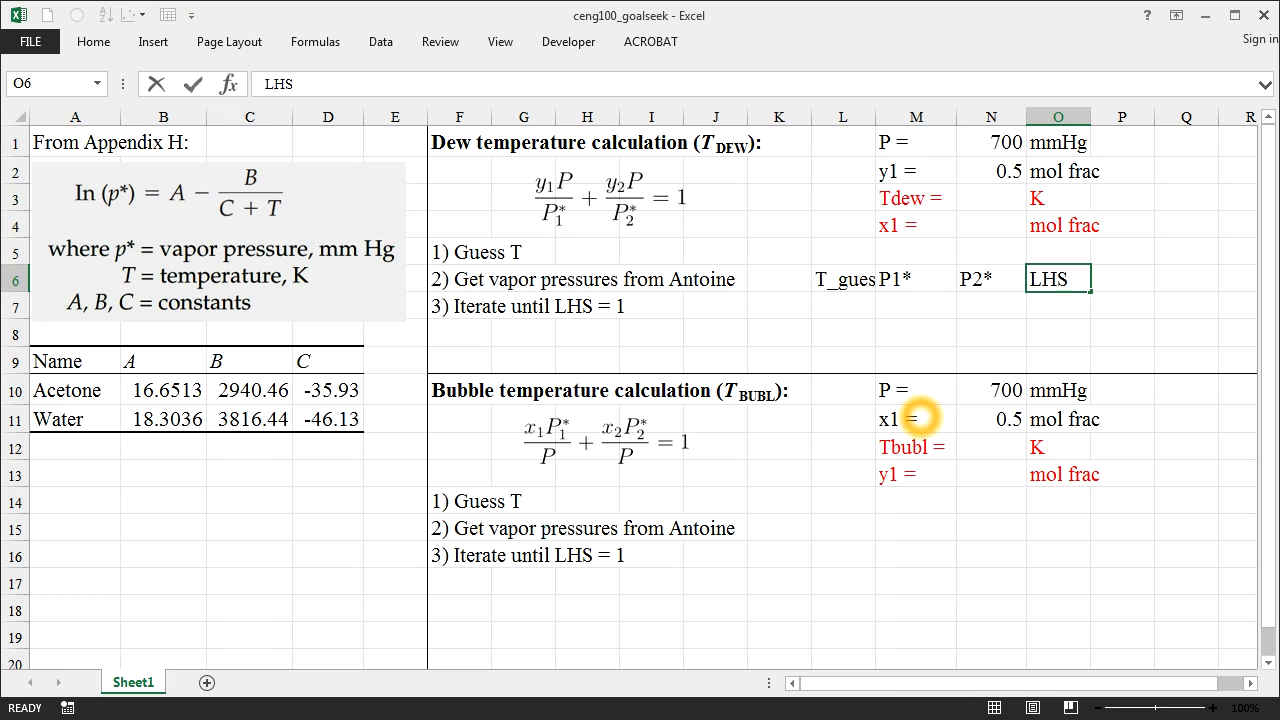
key(Return)
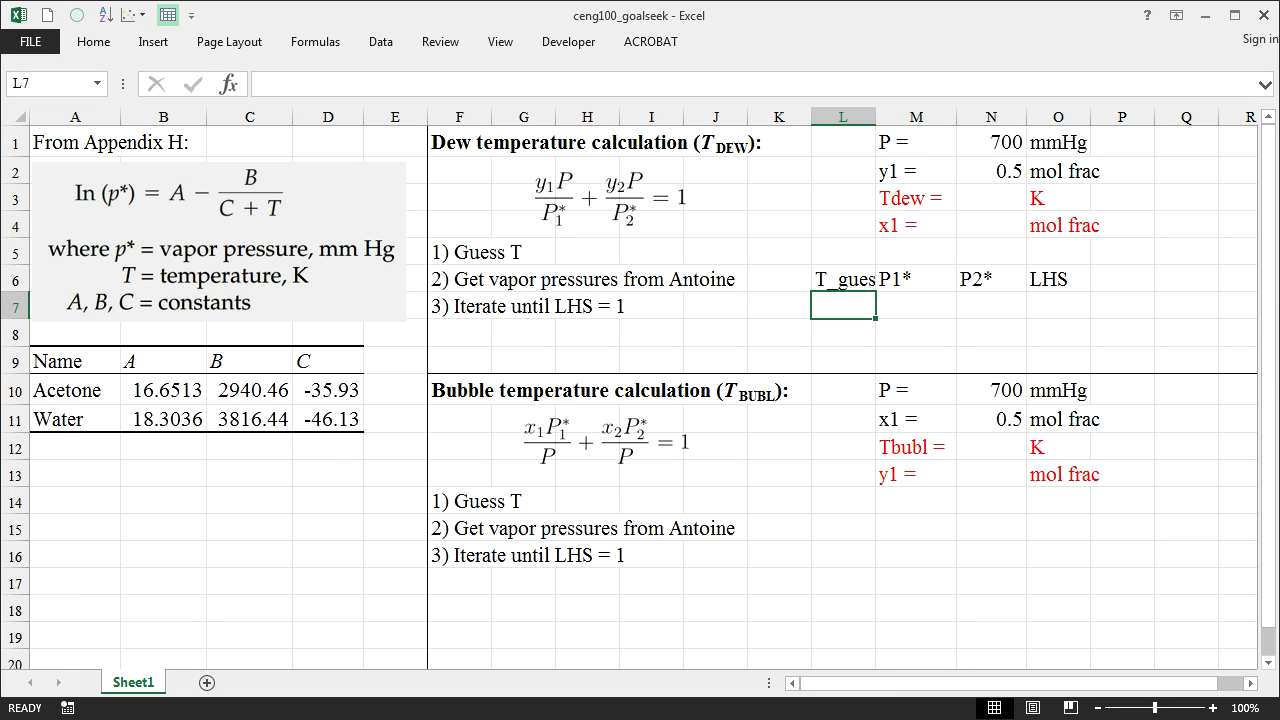
Step: Enter a 350 guess in L7 and P1* =exp(B10-C10/(D10+L7)) in M7, giving 1463.9
click(830, 310)
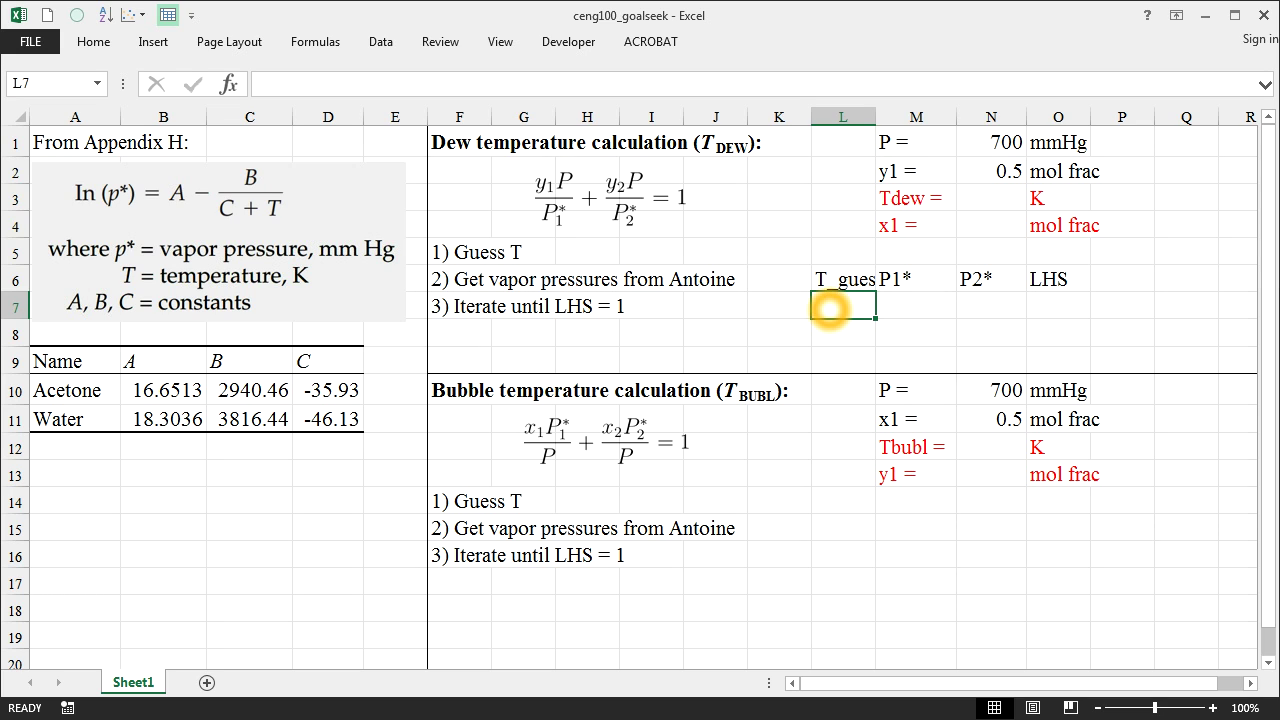
text(350)
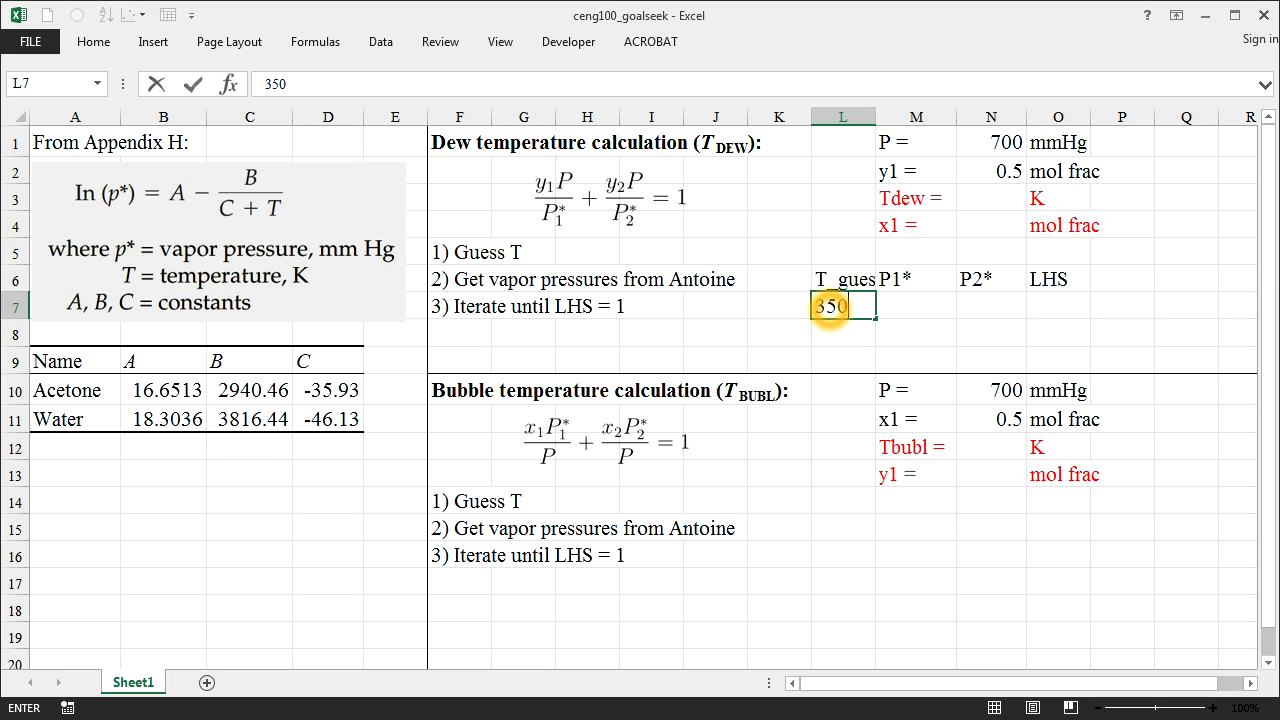
key(Tab)
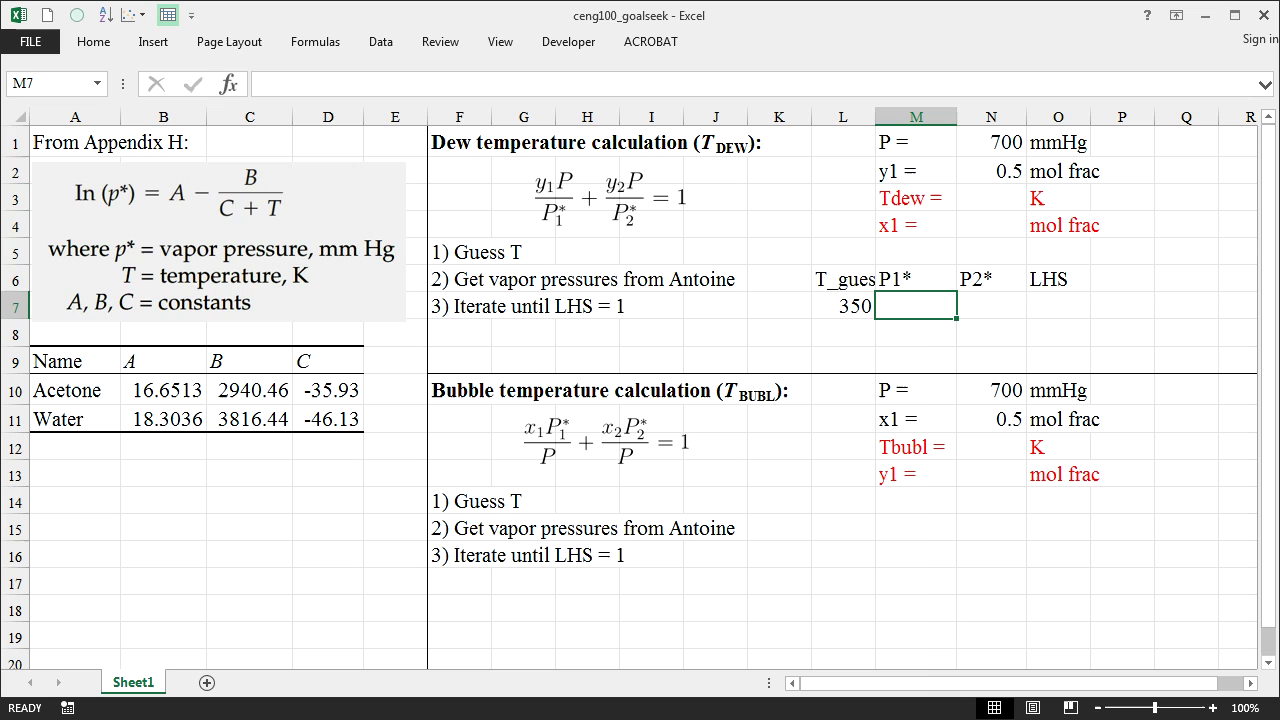
text(=)
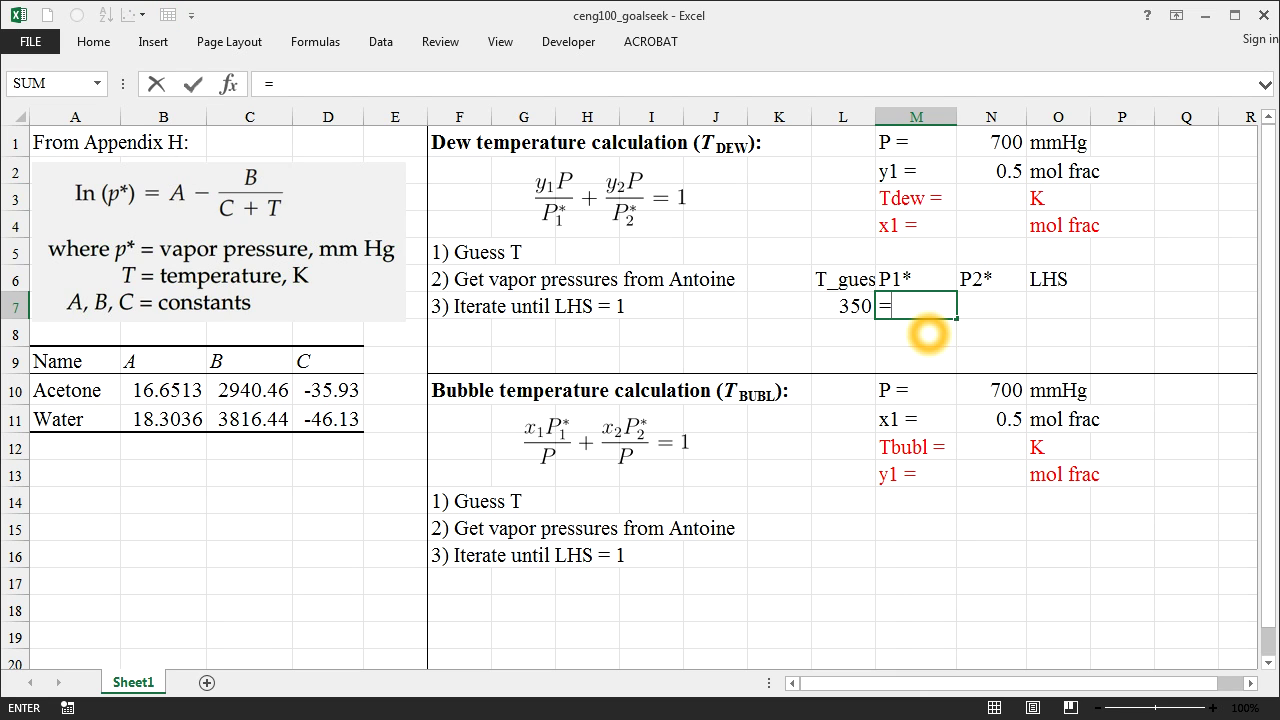
text(exp()
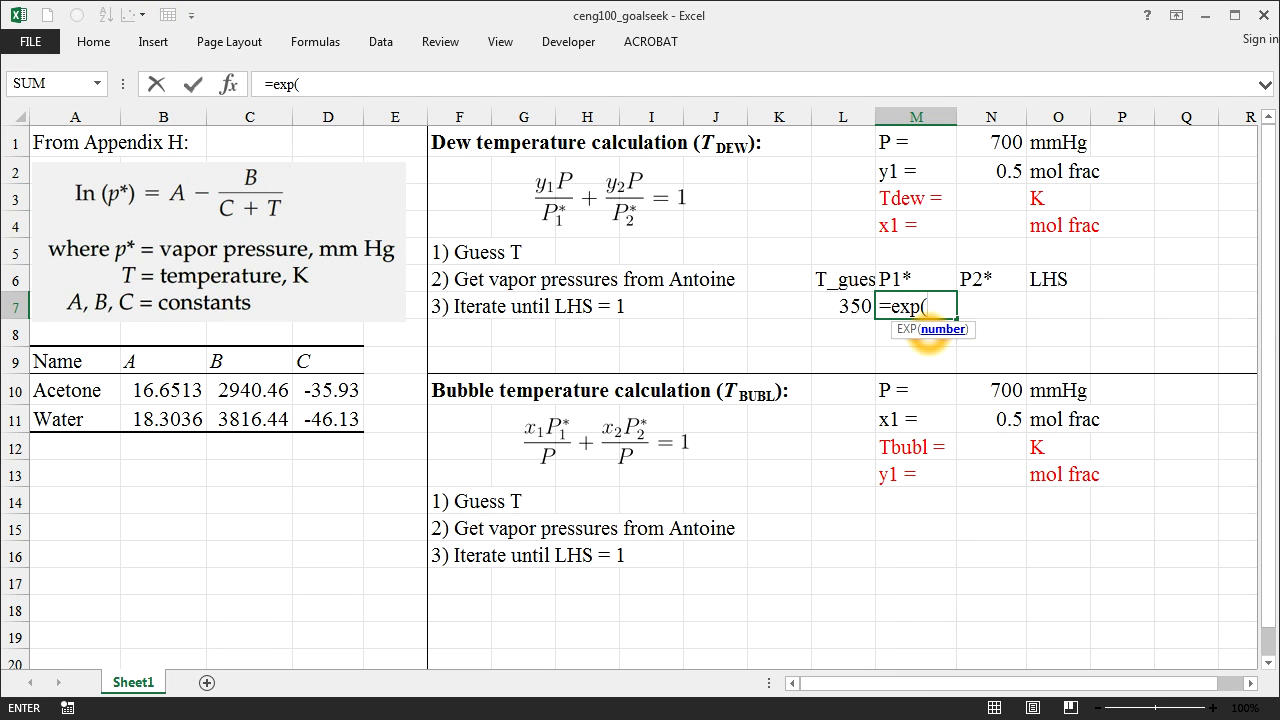
click(150, 390)
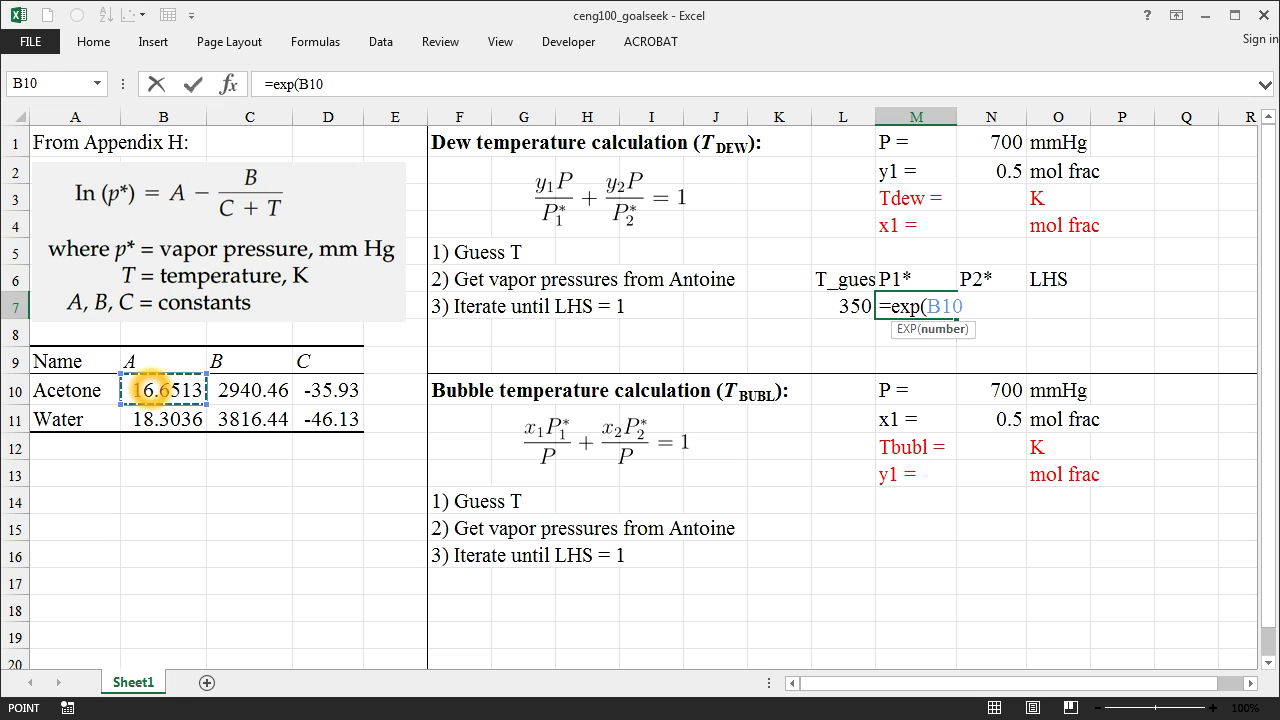
text(-)
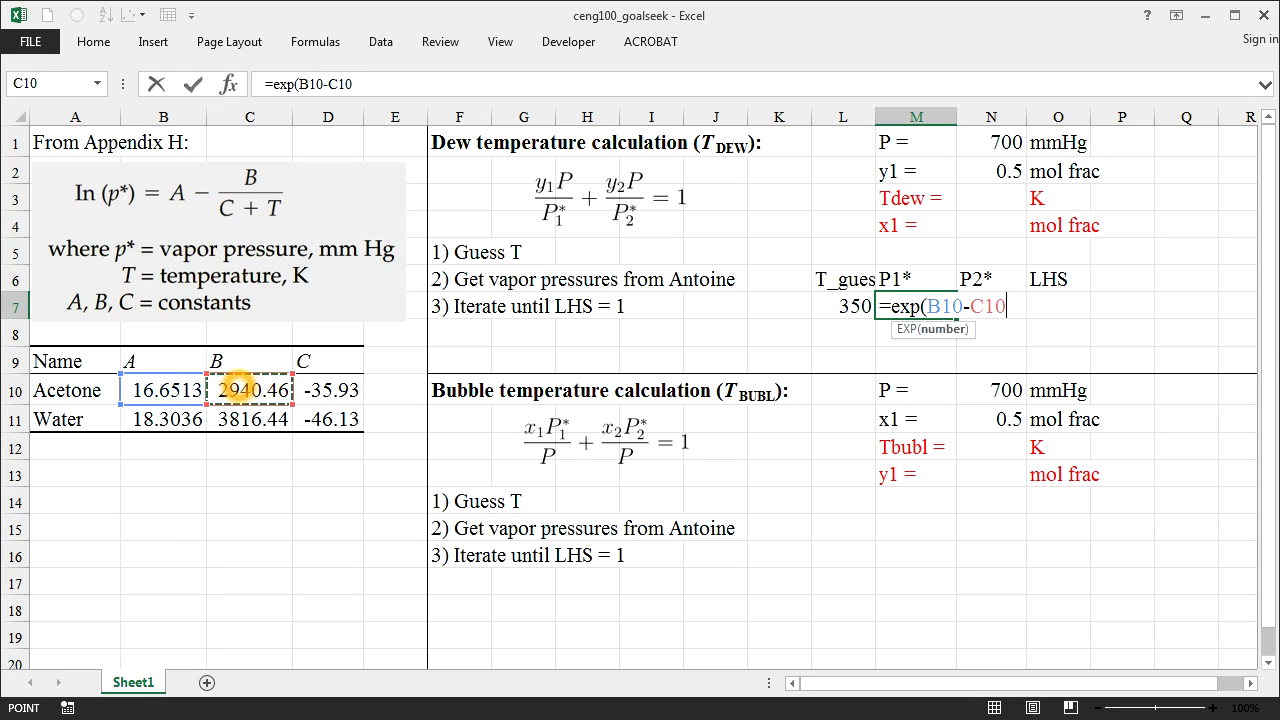
text(/()
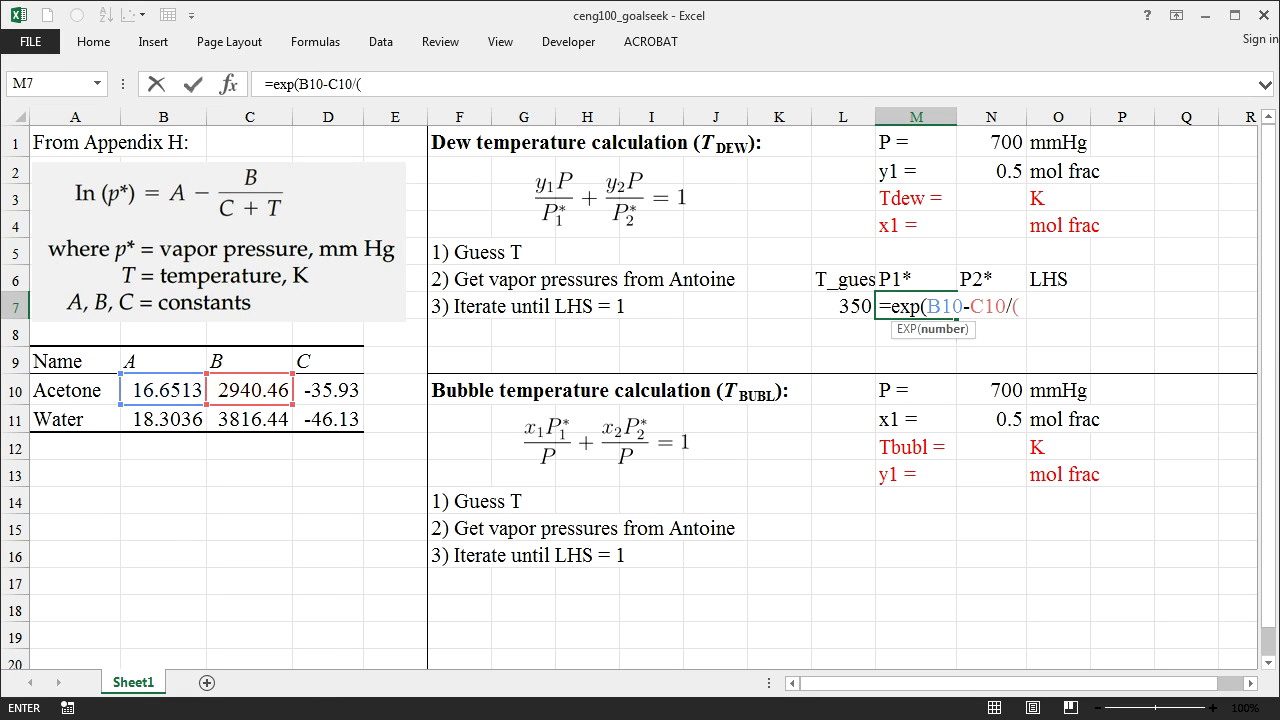
click(345, 389)
text(+)
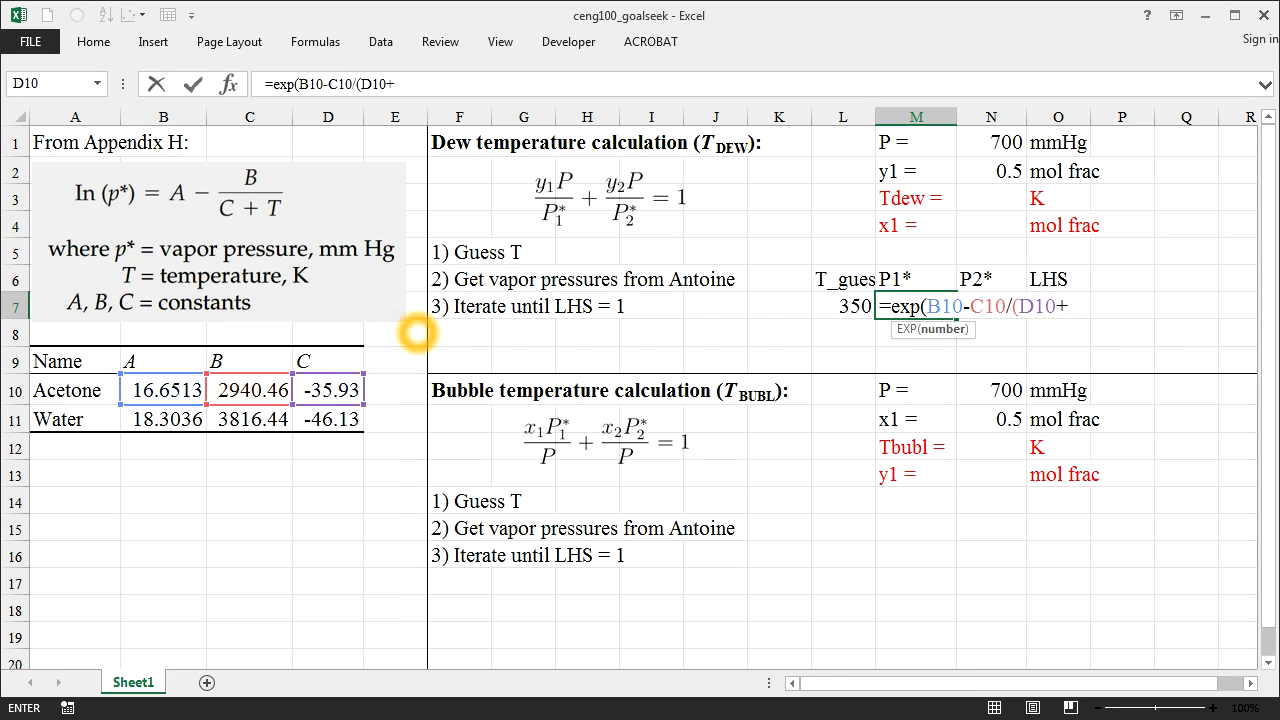
click(850, 304)
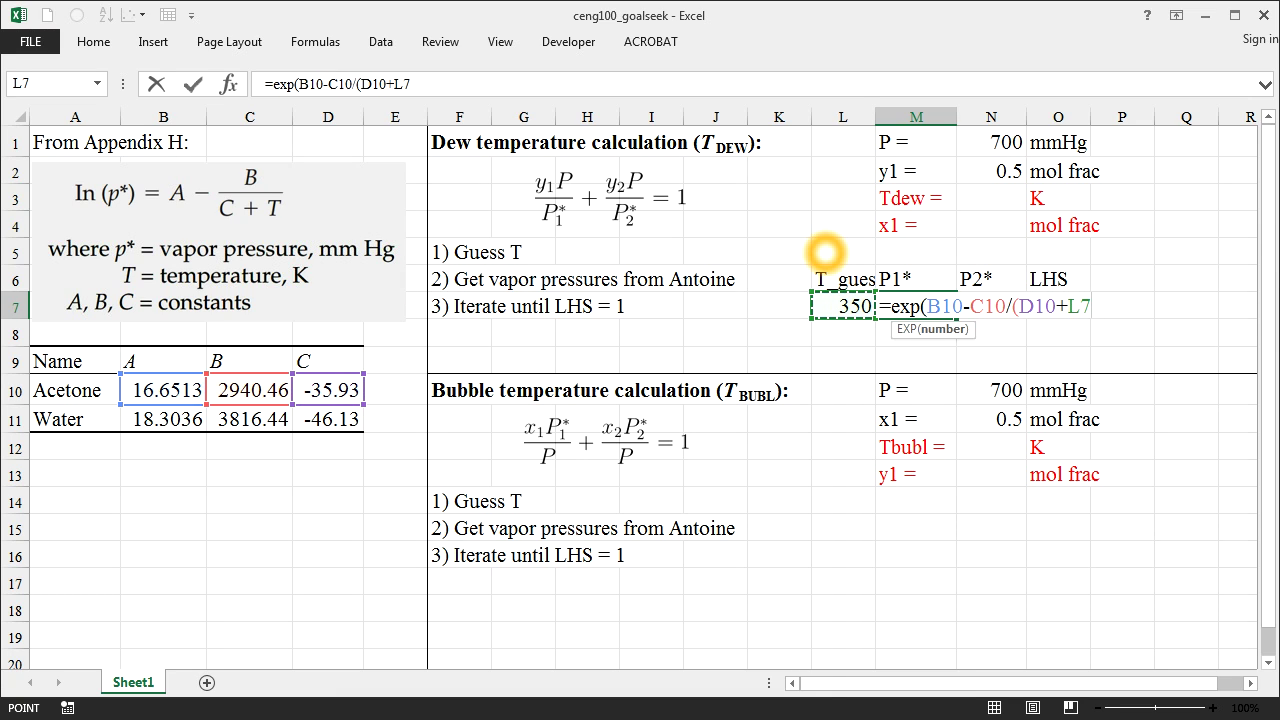
text()))
key(Tab)
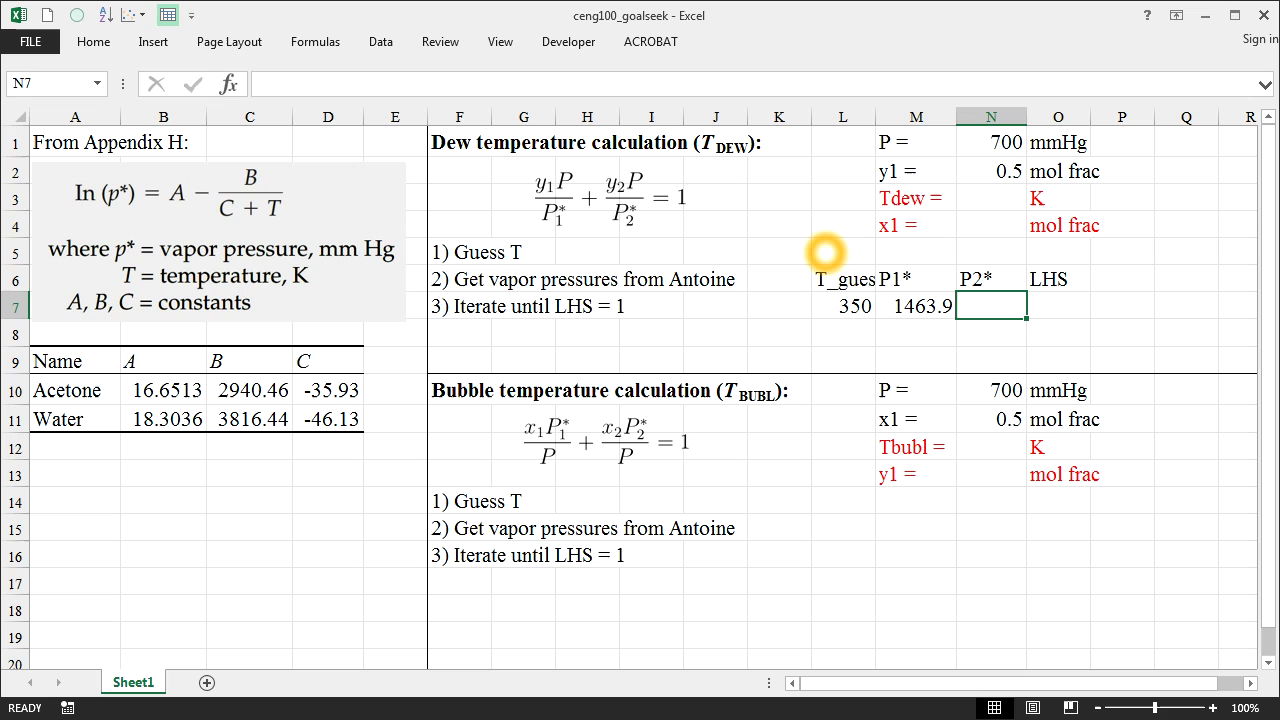
Step: Begin water's P2* formula =exp(B11-C11/(D11+L7 in N7
text(=exp()
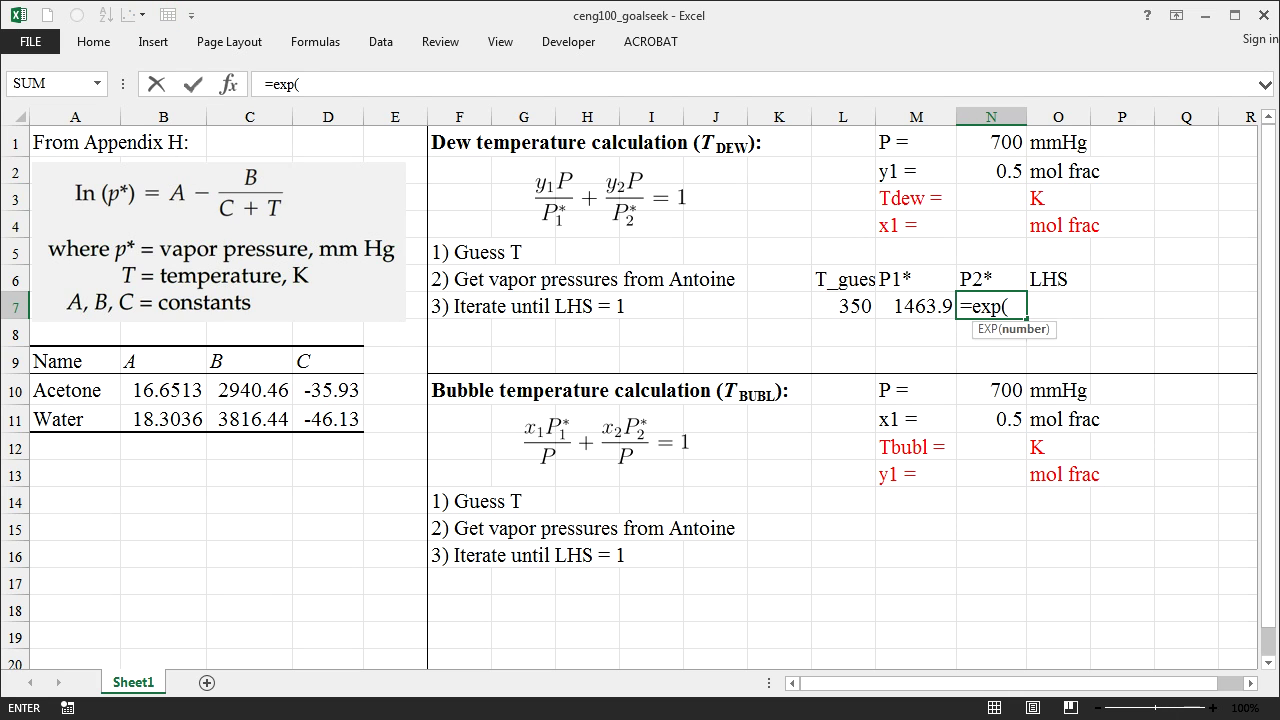
click(187, 425)
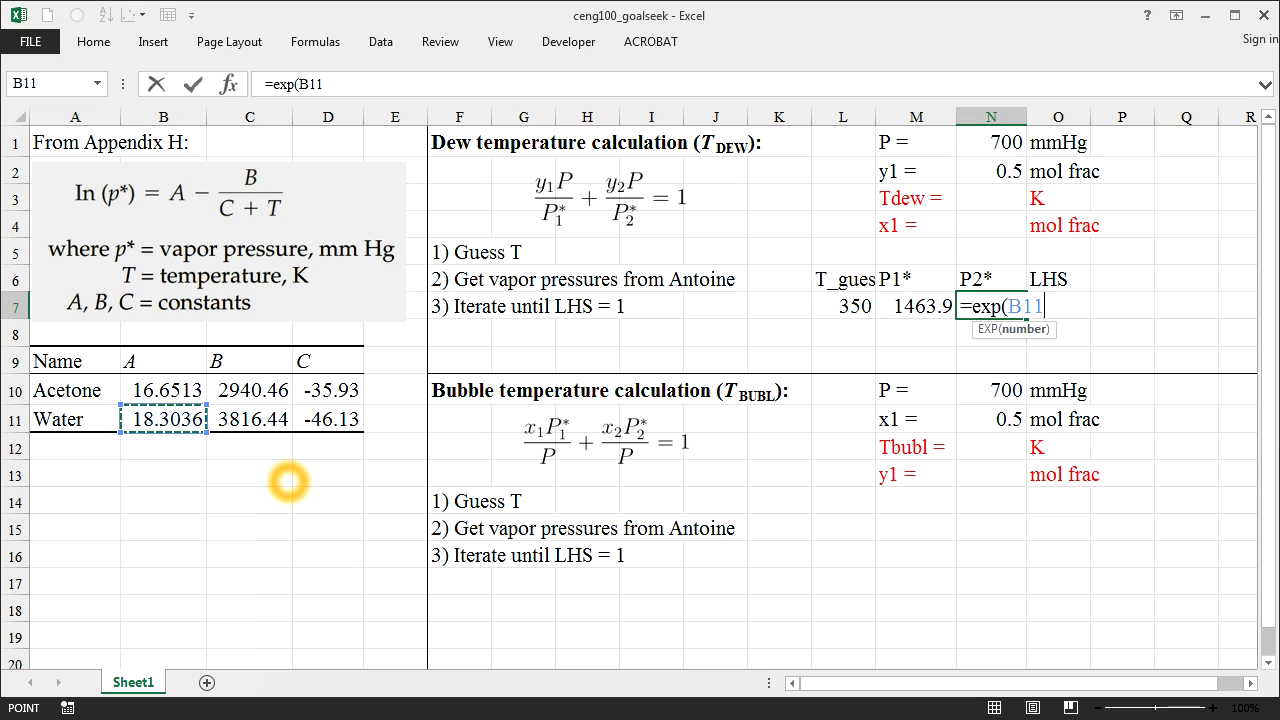
text(-)
click(283, 426)
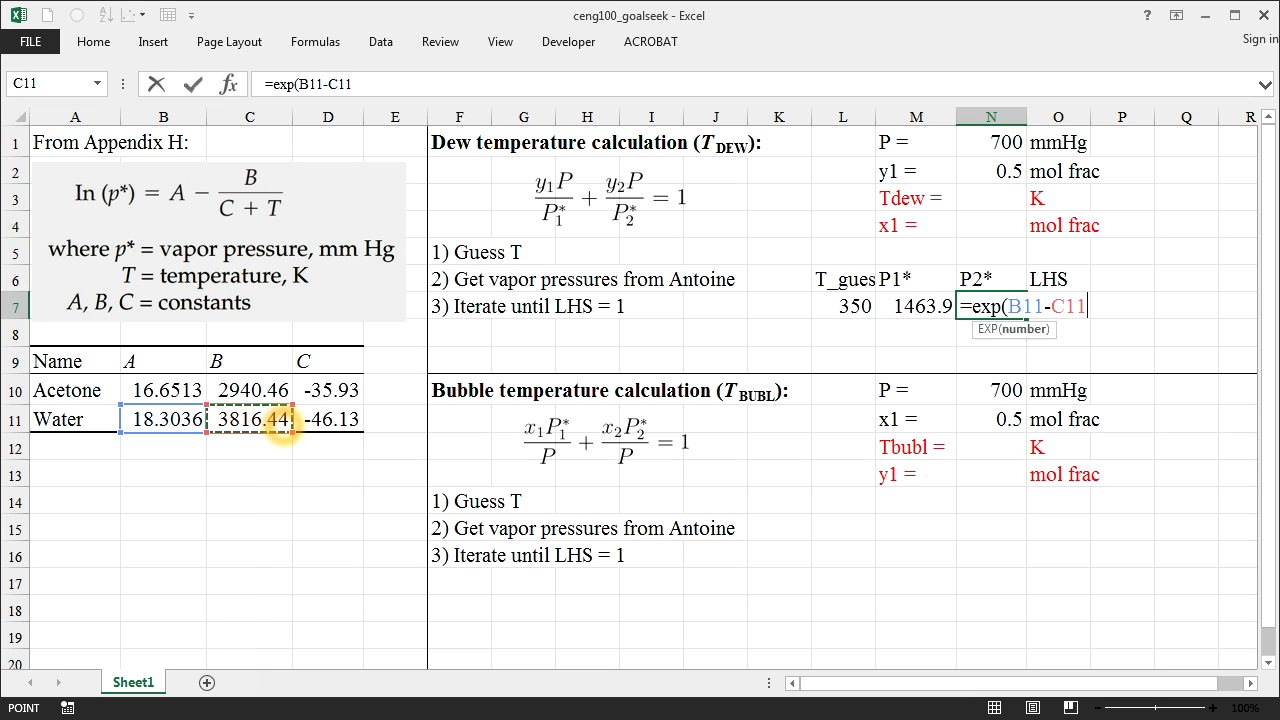
text(/()
click(325, 420)
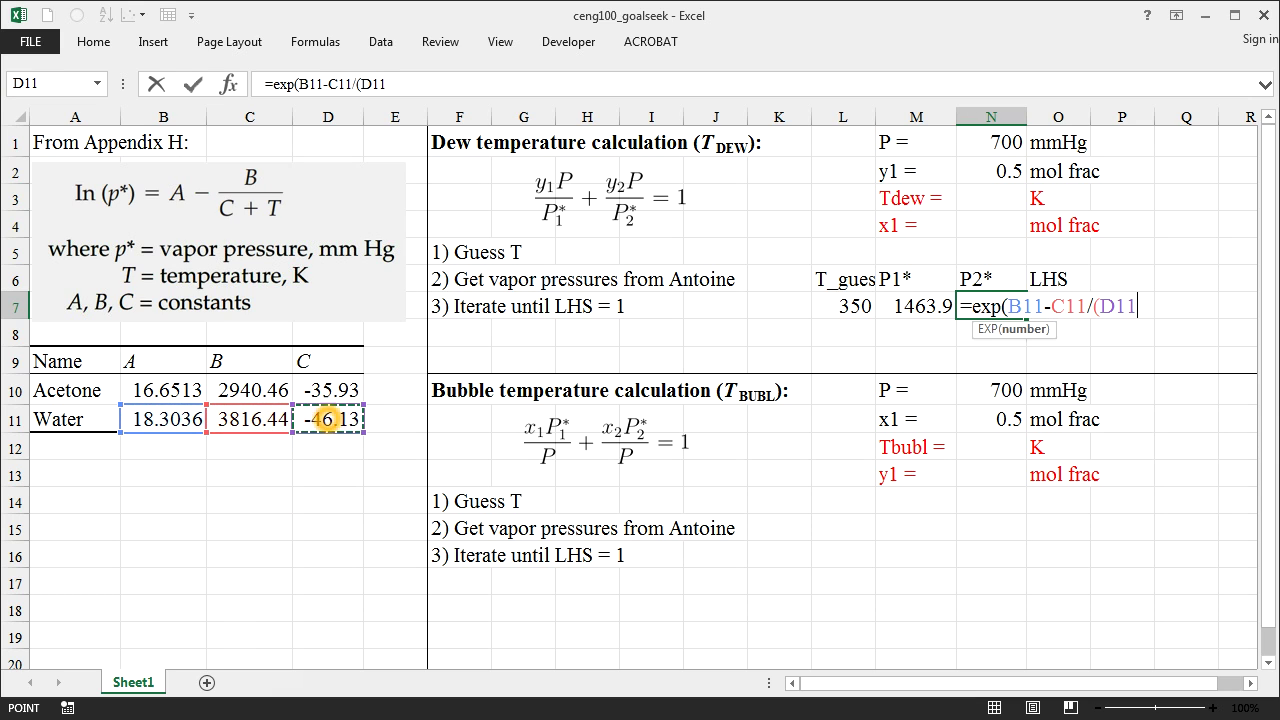
text(+)
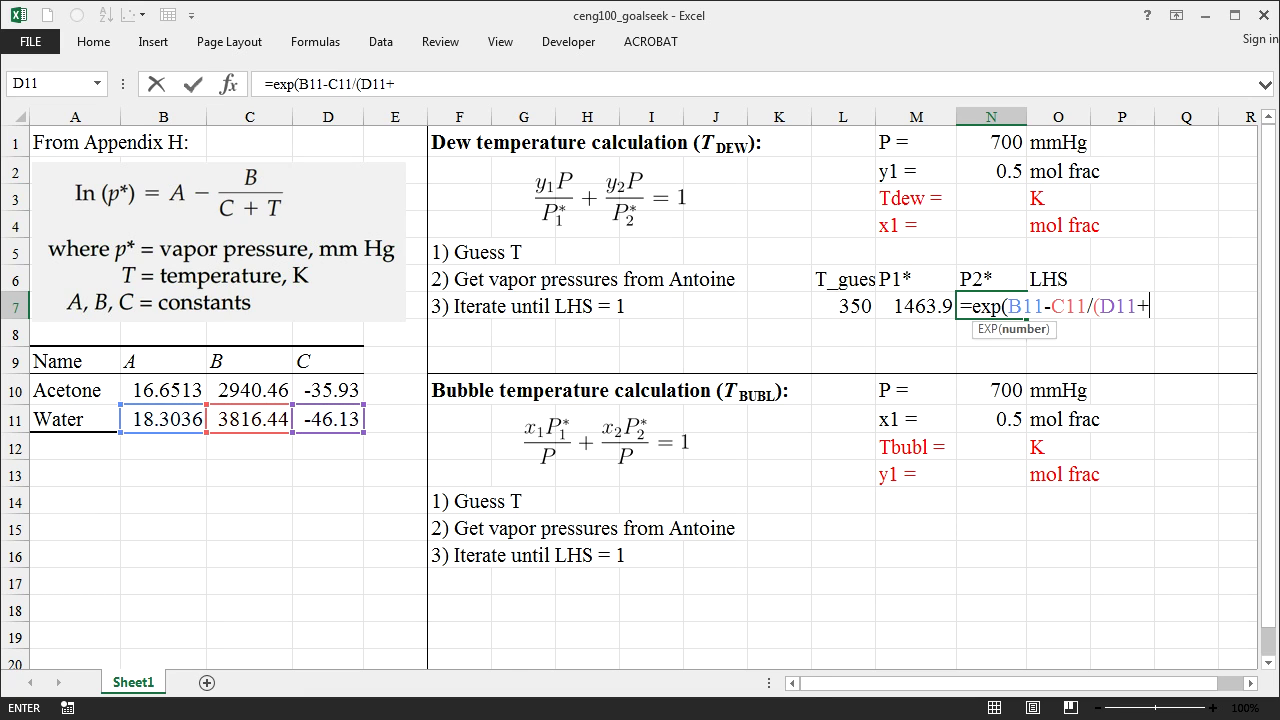
click(845, 305)
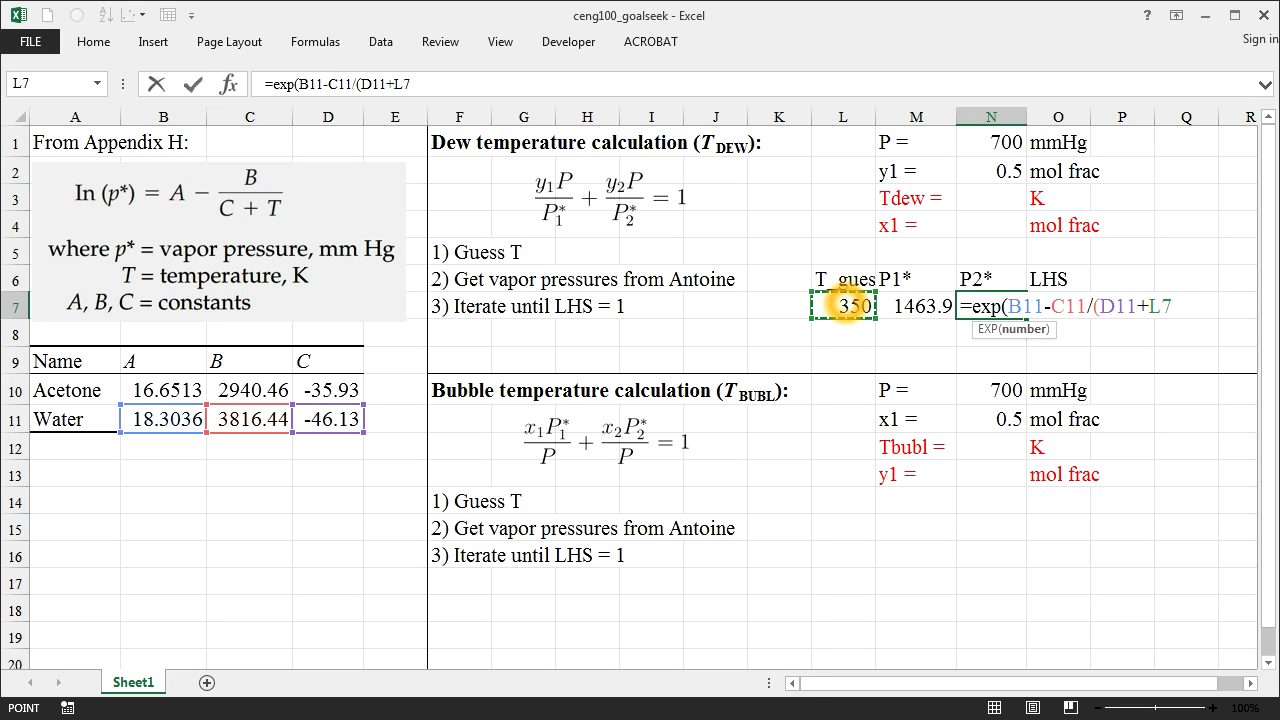
Step: Close P2* (312.4) and enter =0.5*700/M7+0.5*700/N7 in O7, giving LHS 1.36
text()))
key(Return)
key(Right)
key(Right)
key(Right)
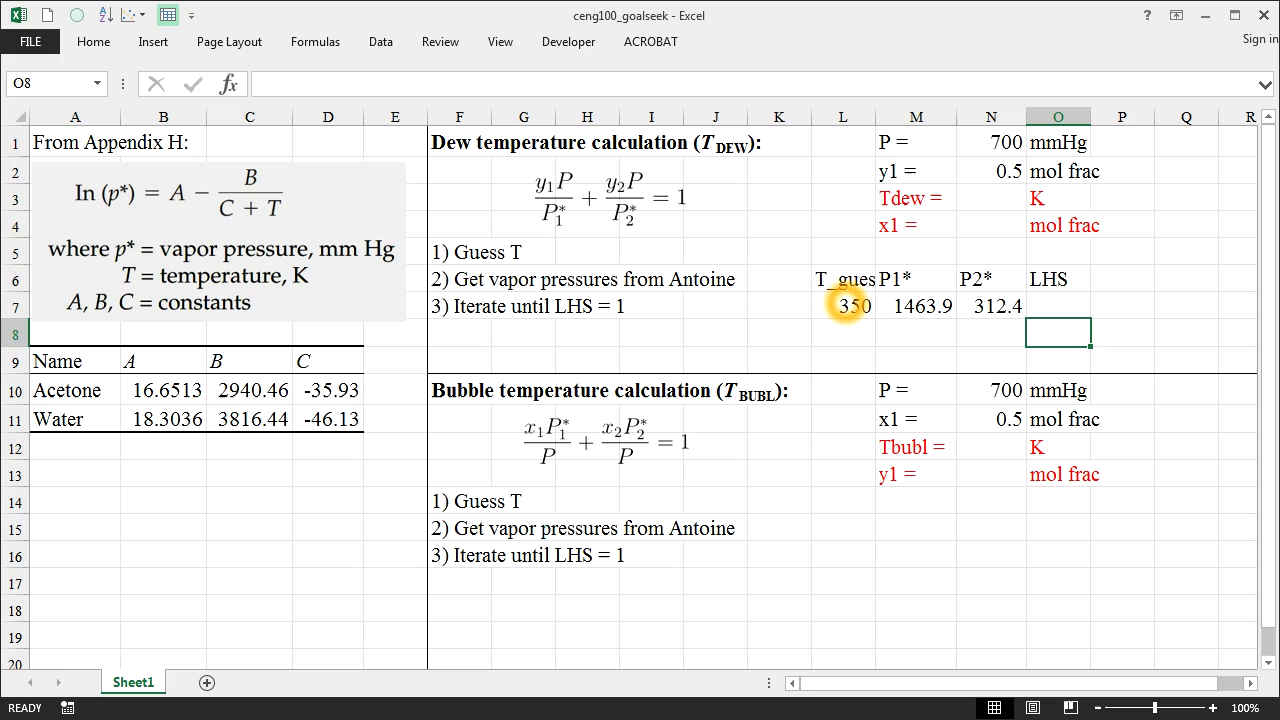
key(Up)
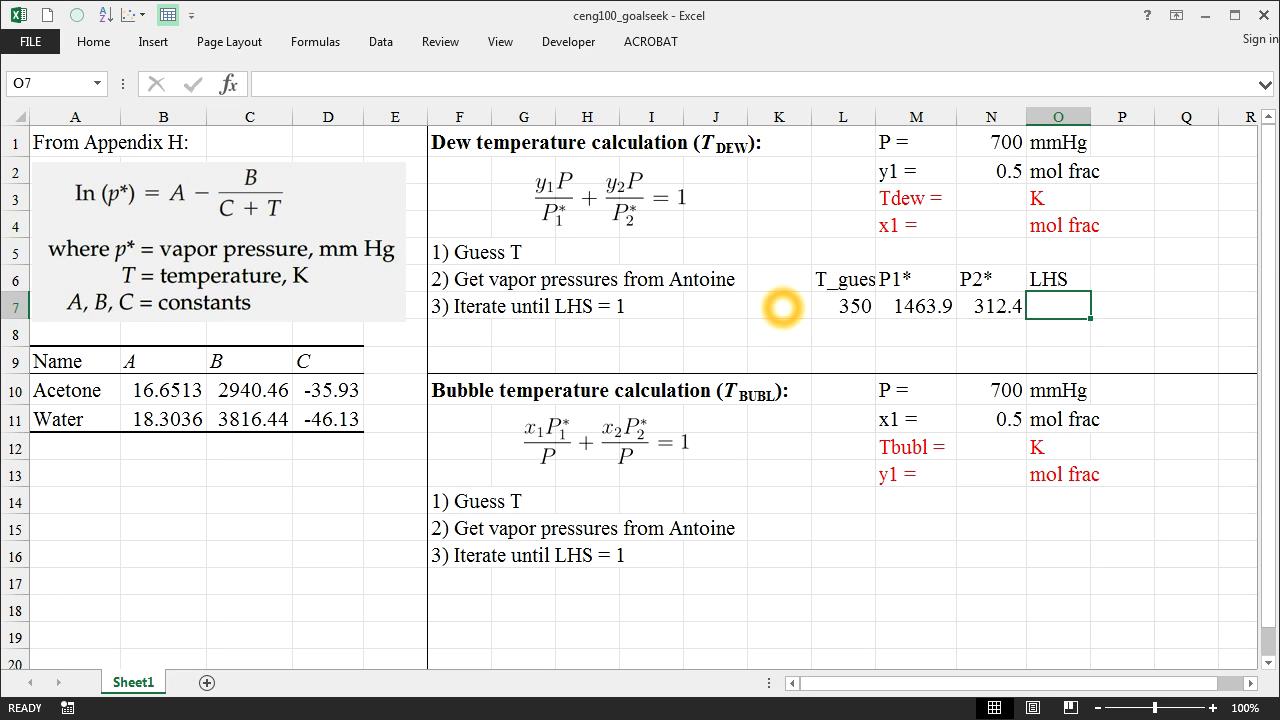
text(=)
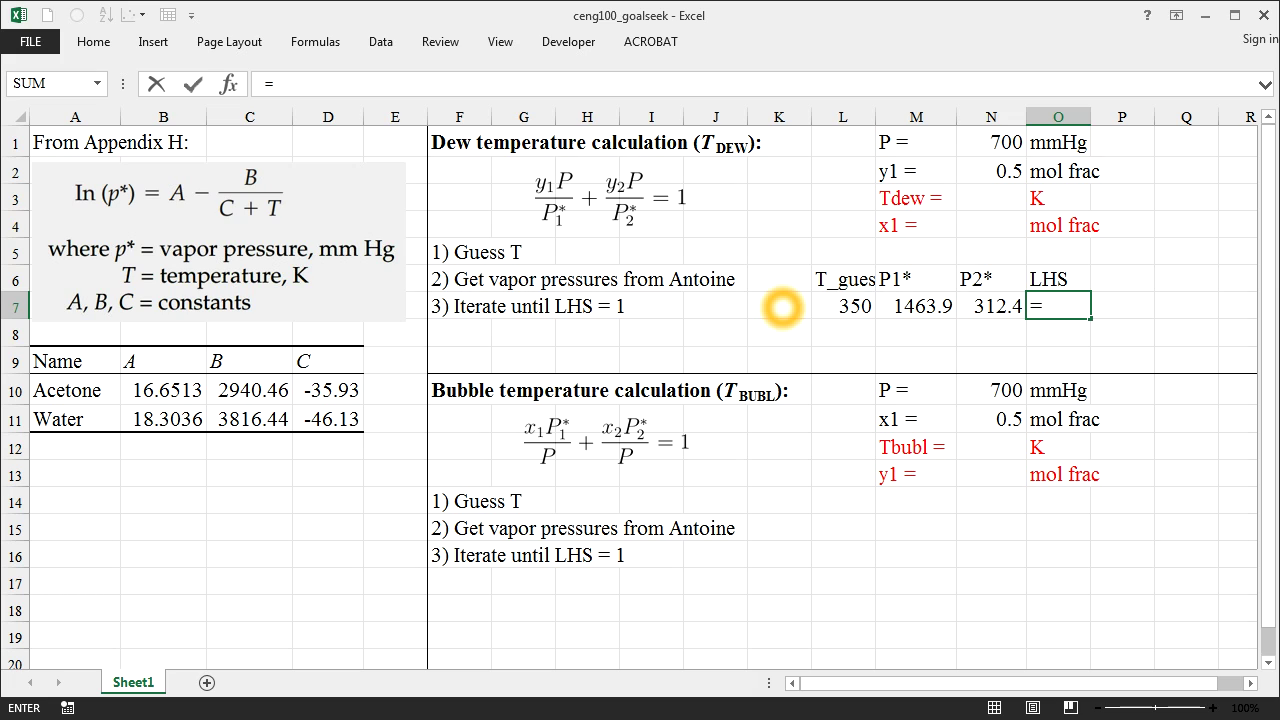
text(0.5*700)
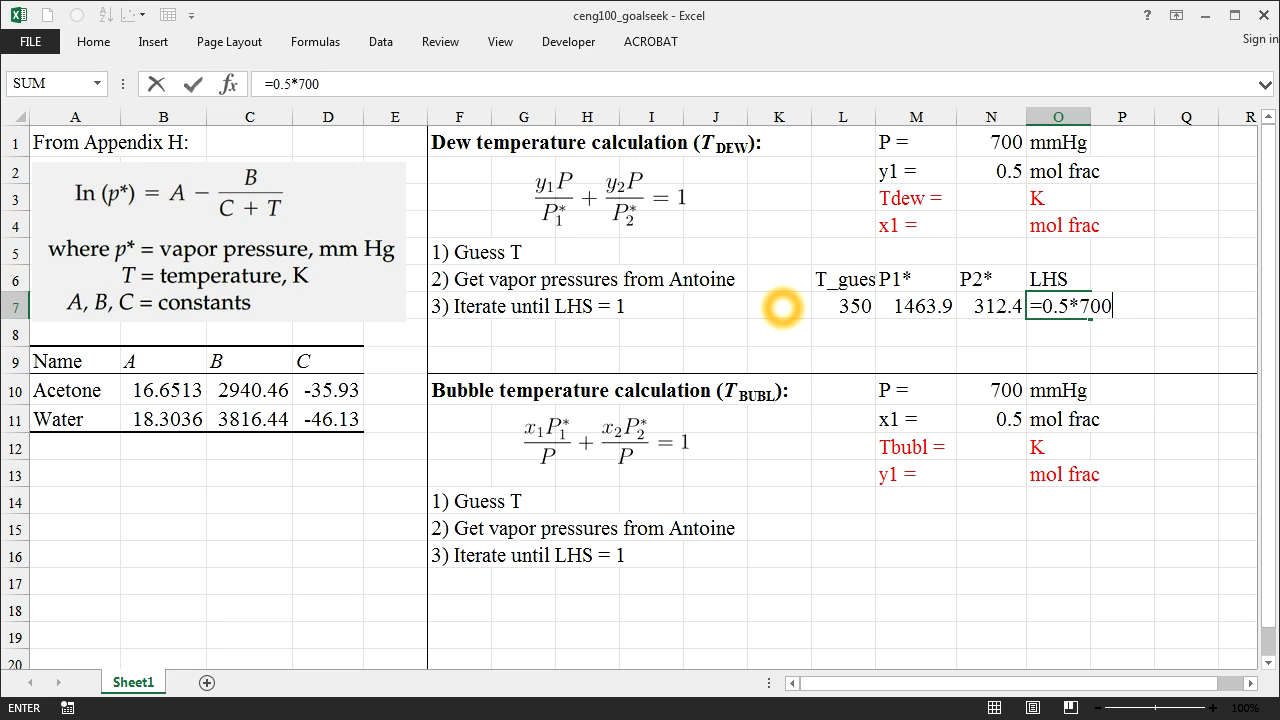
text(/)
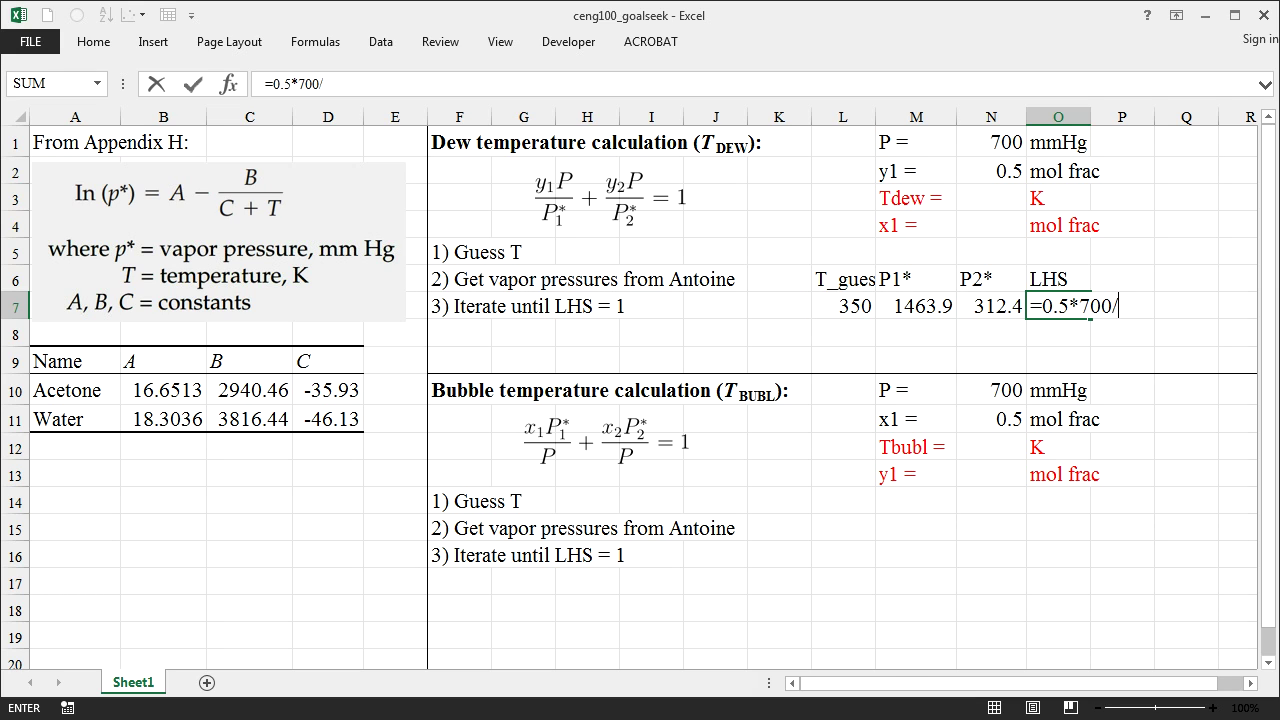
click(930, 314)
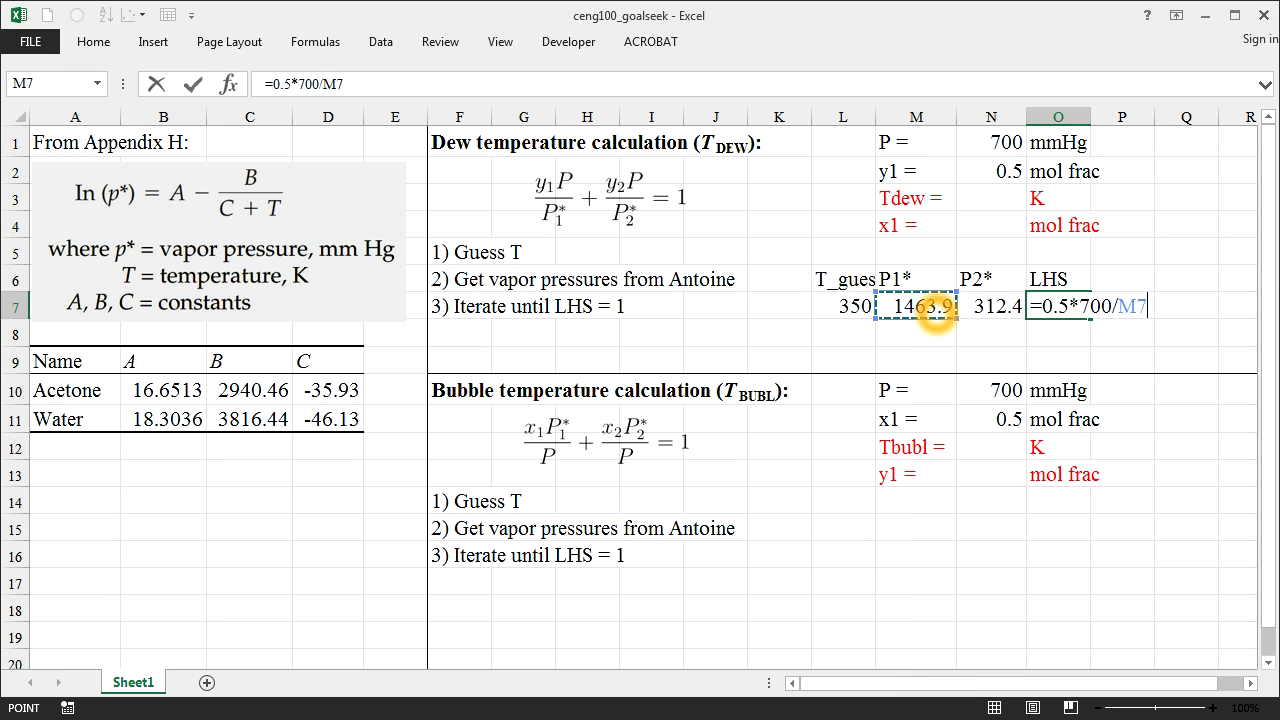
text(+0.5)
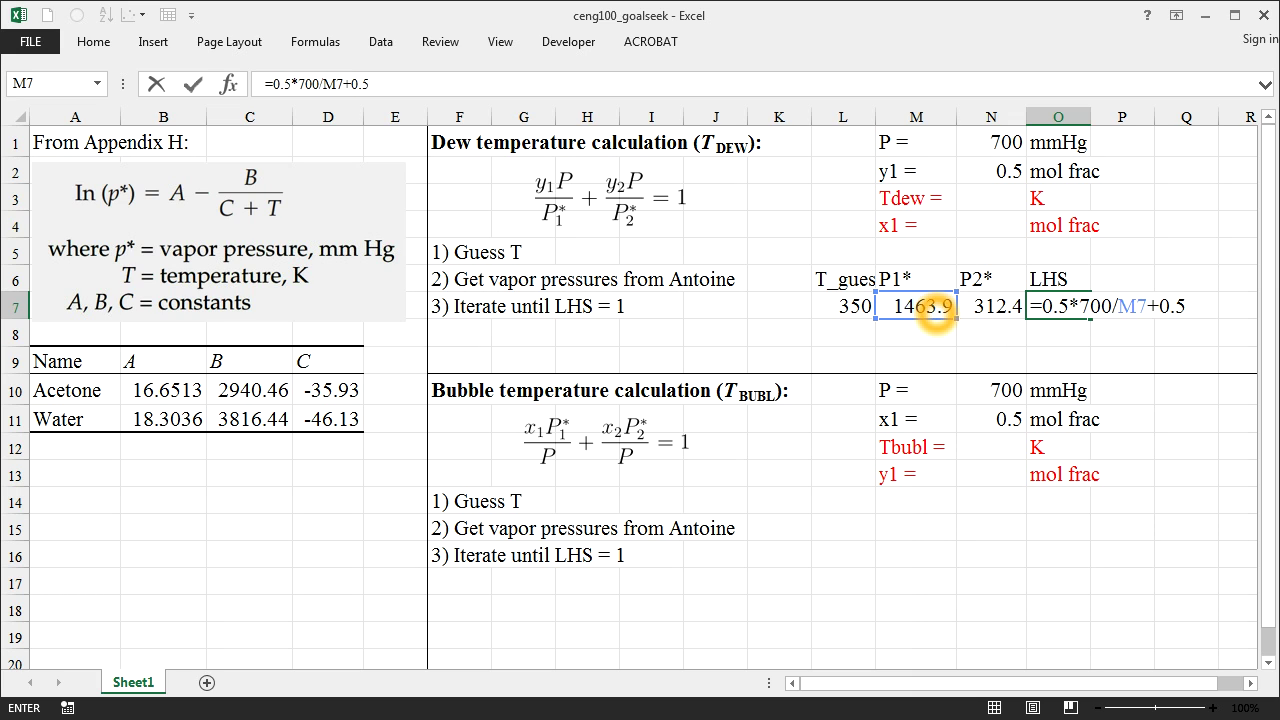
text(*700/)
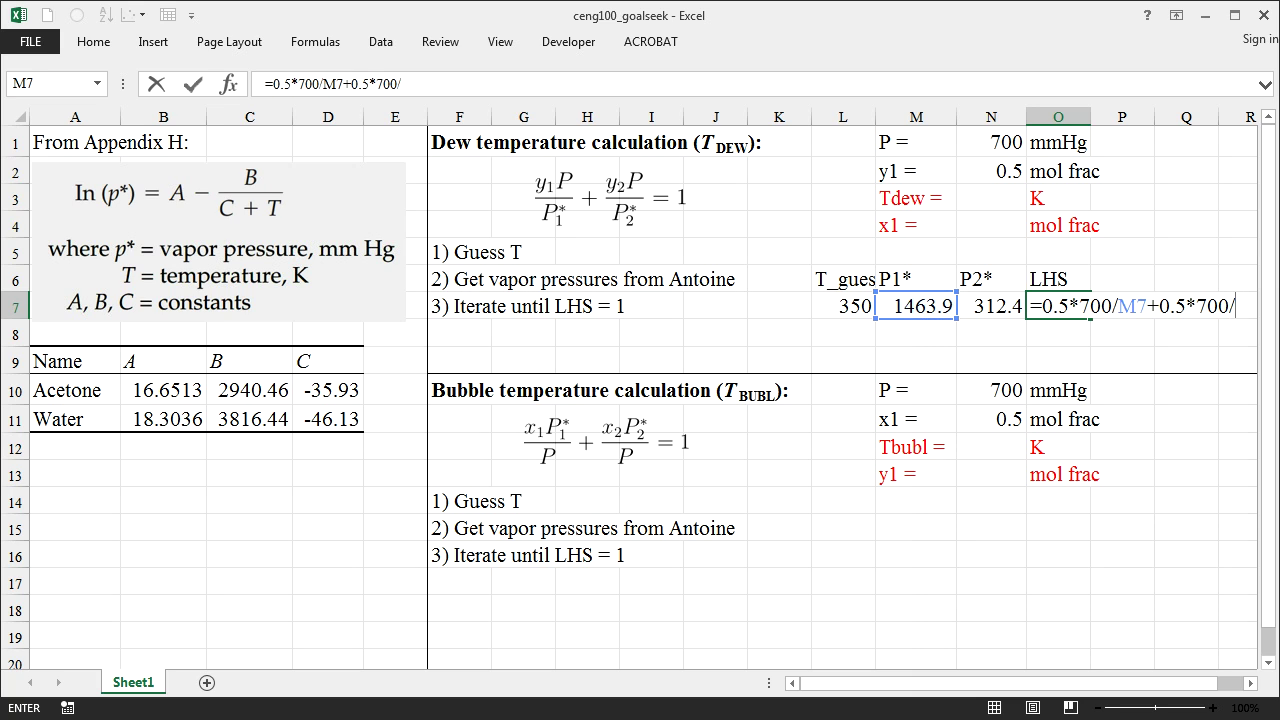
click(1008, 308)
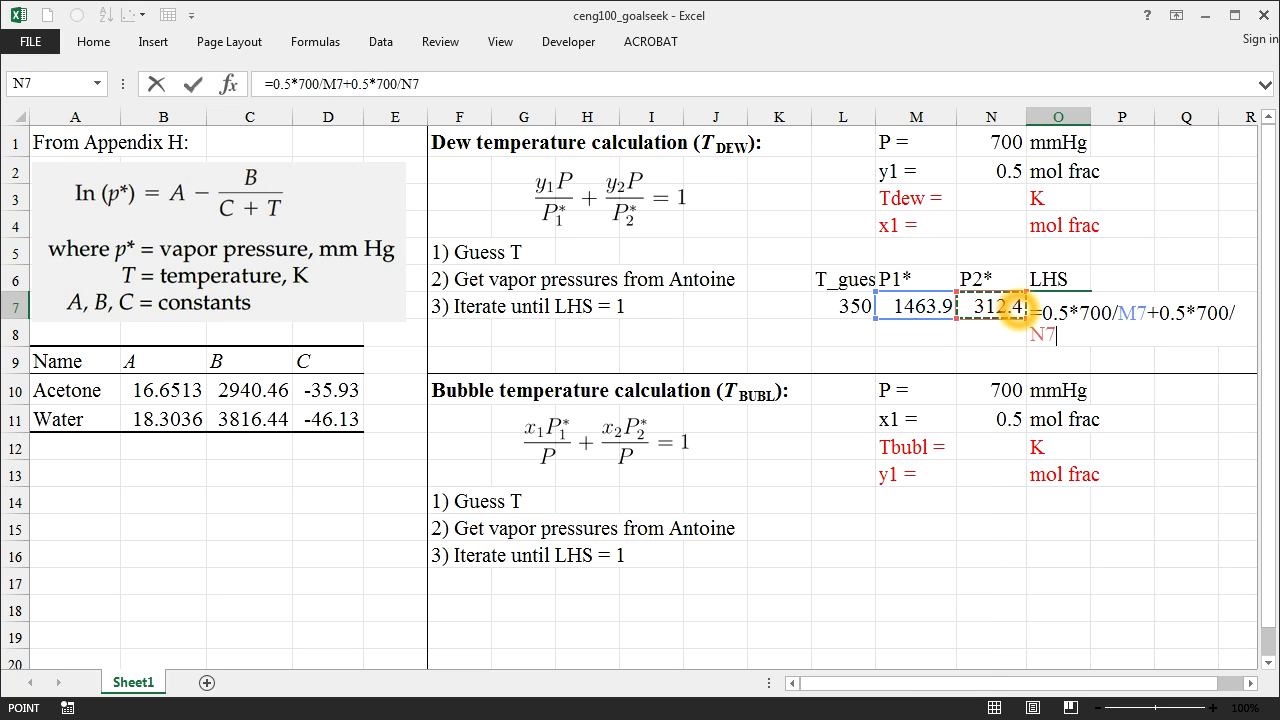
key(Return)
key(Up)
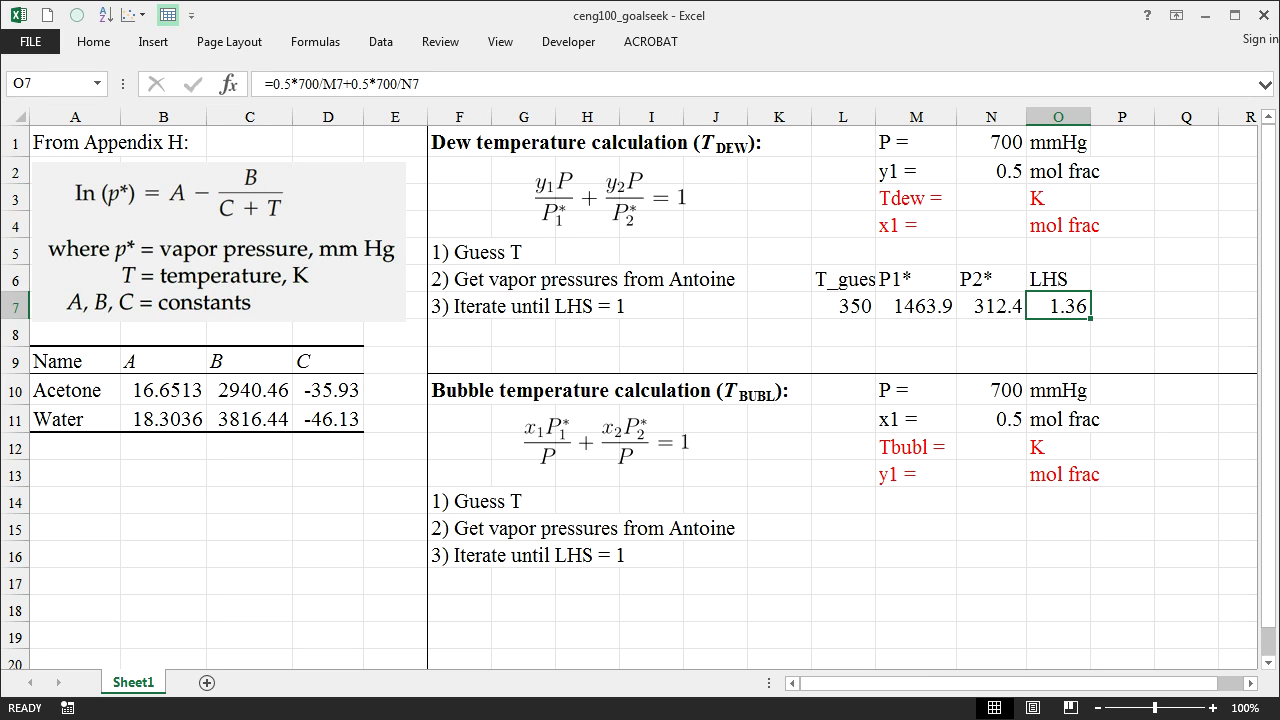
click(838, 300)
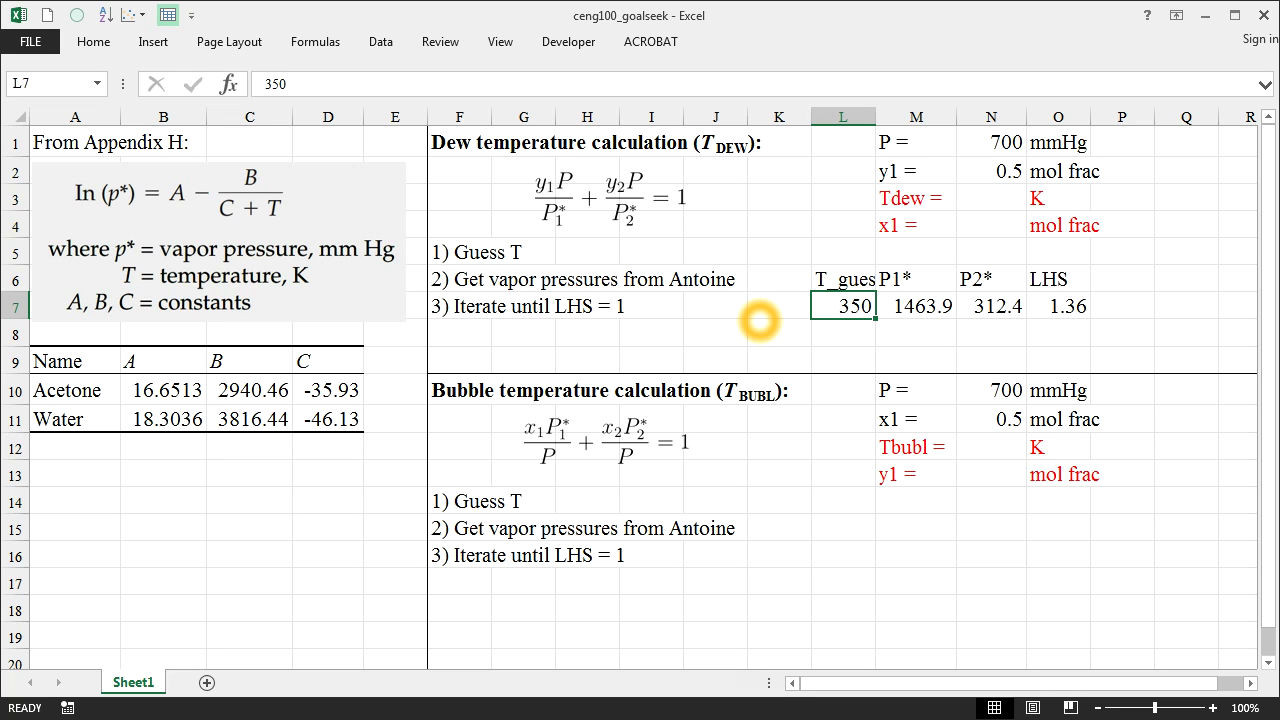
text(360)
key(Return)
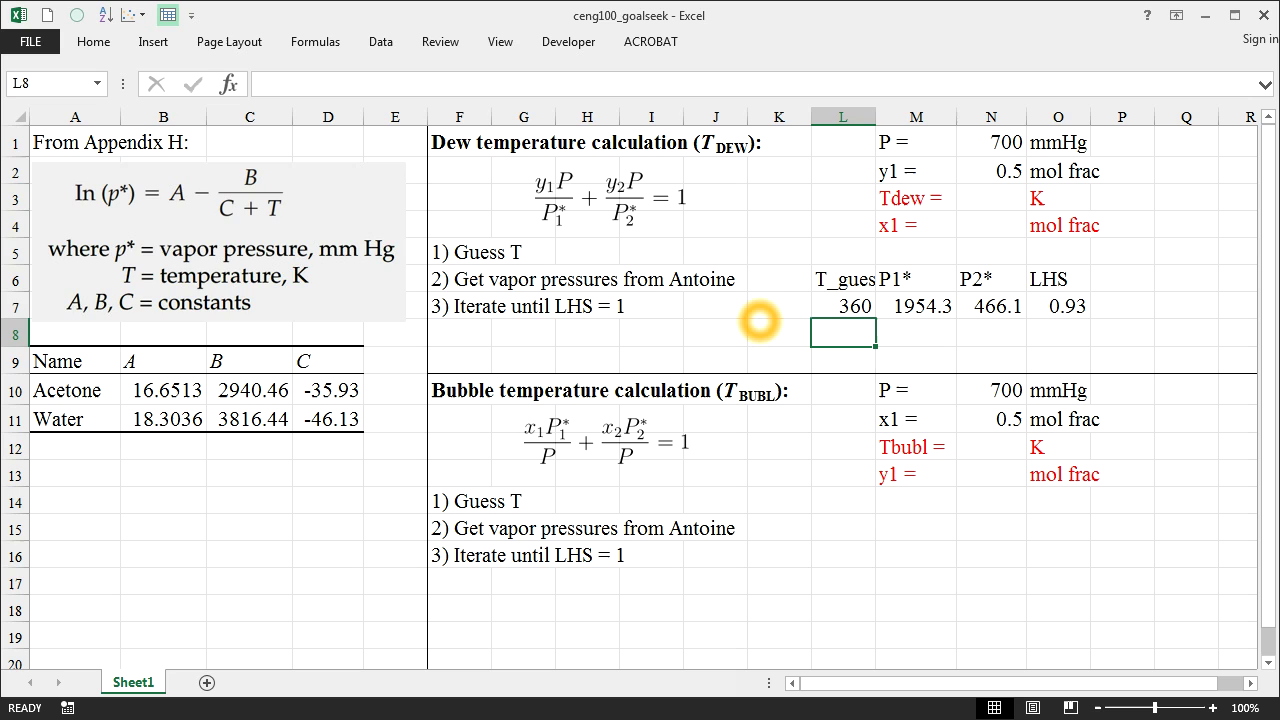
key(Up)
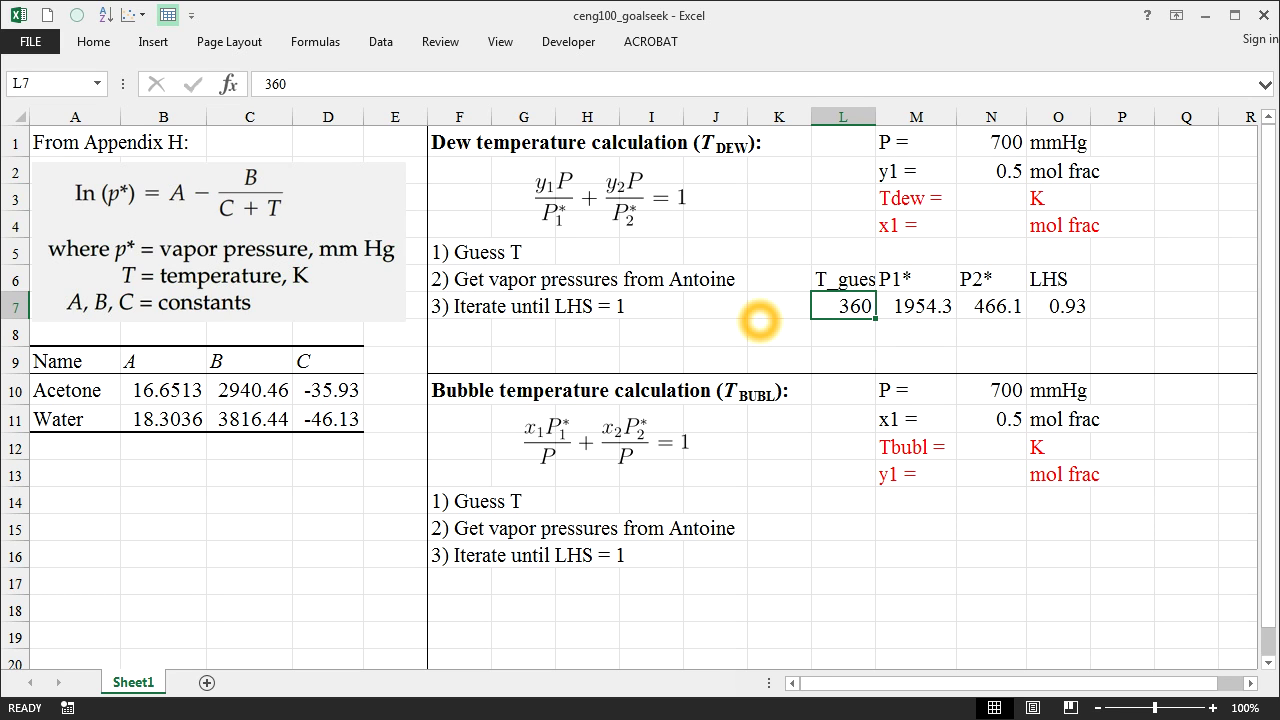
text(355)
key(Return)
key(Up)
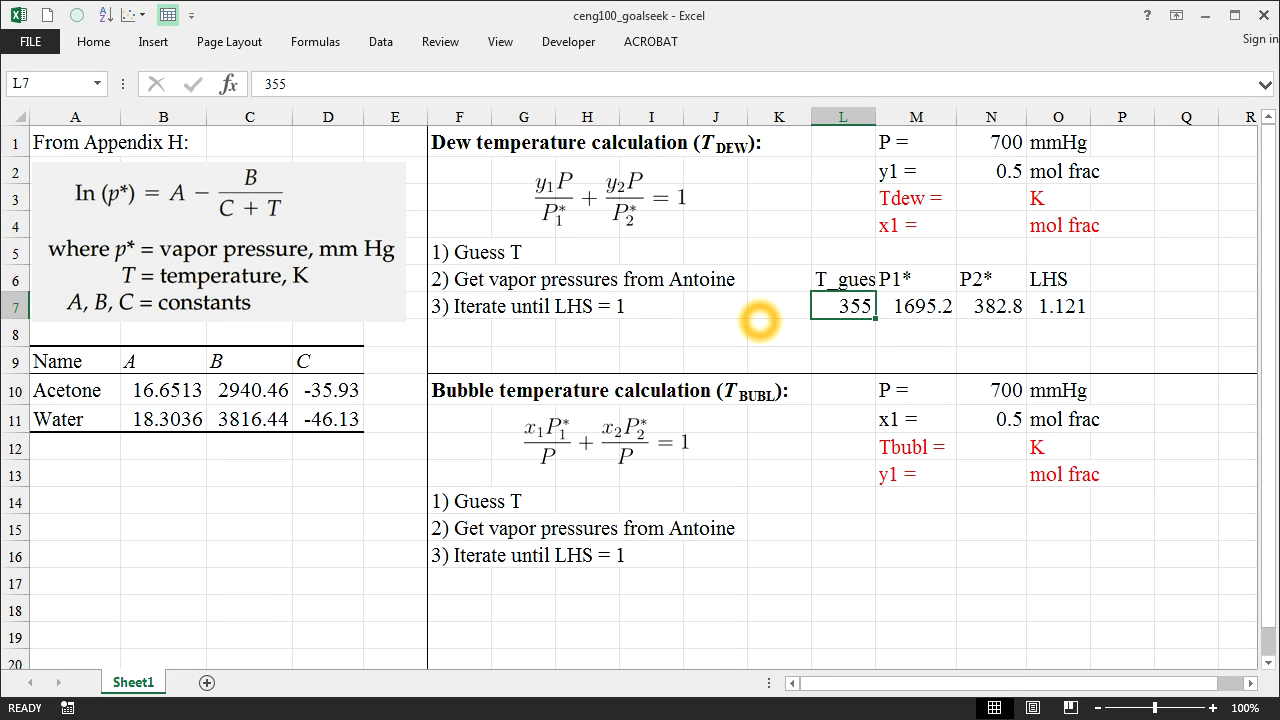
text(354)
key(Return)
key(Up)
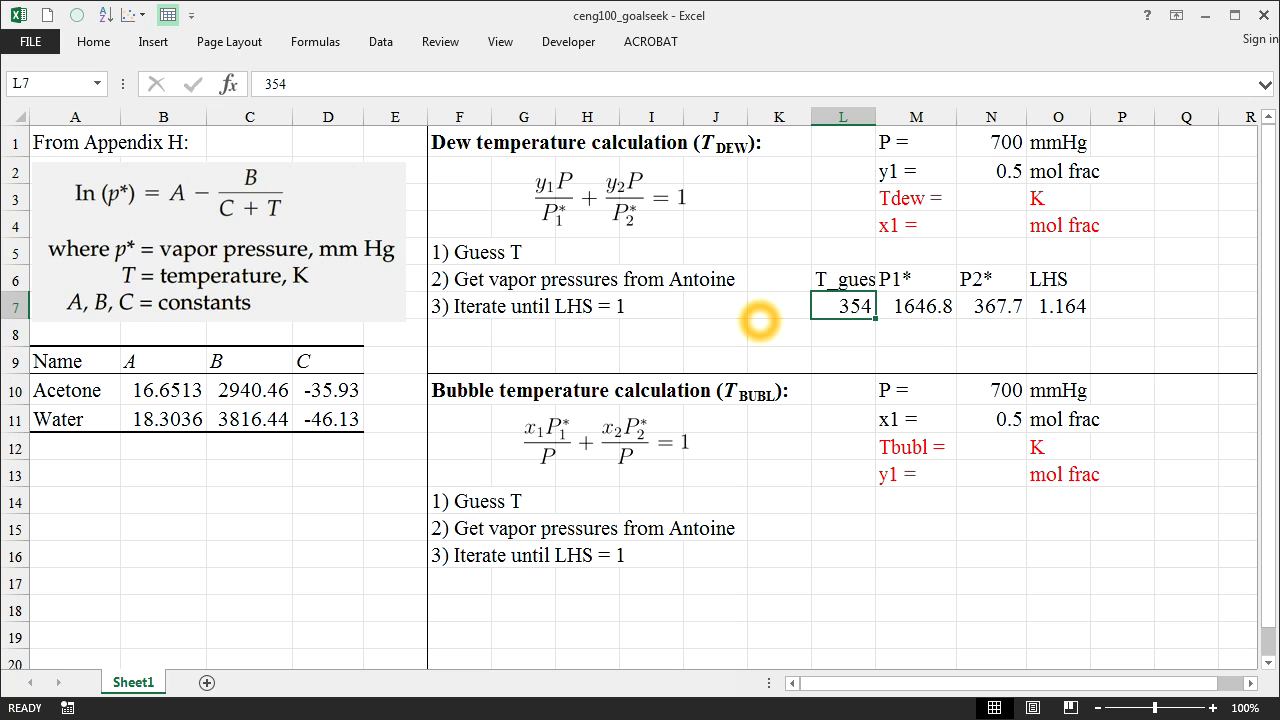
text(353)
key(Return)
key(Up)
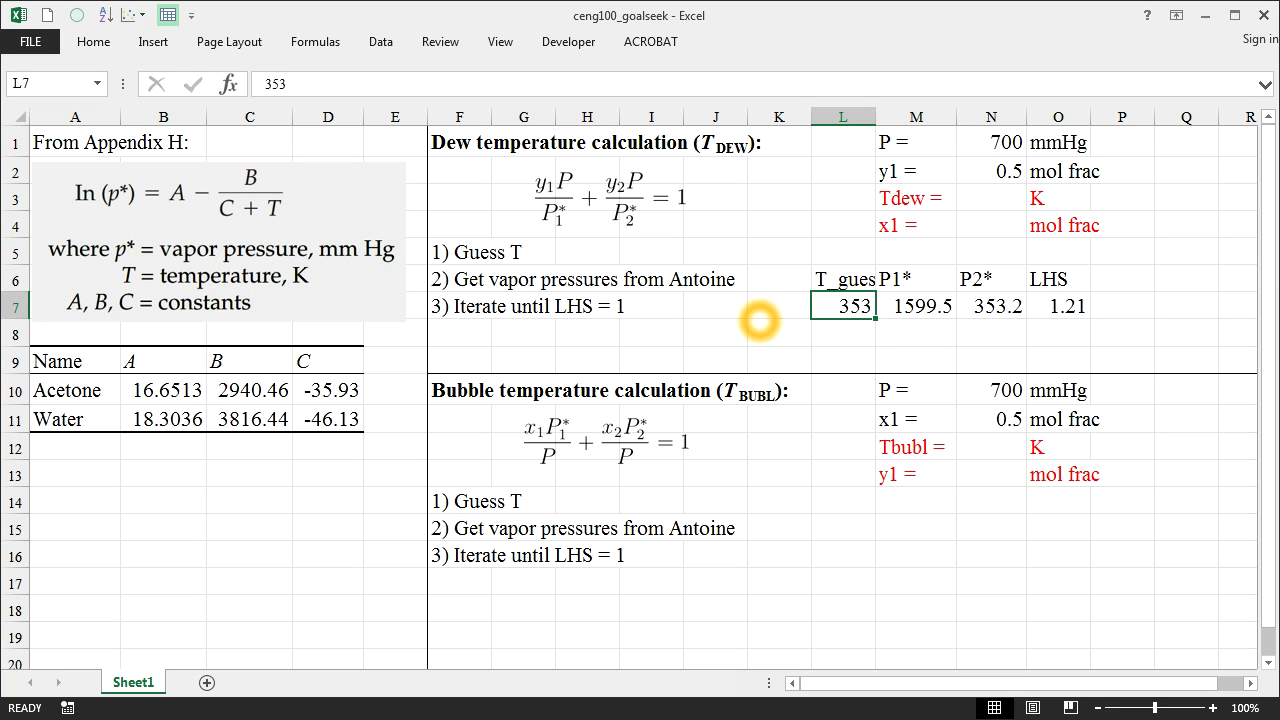
text(356)
key(Return)
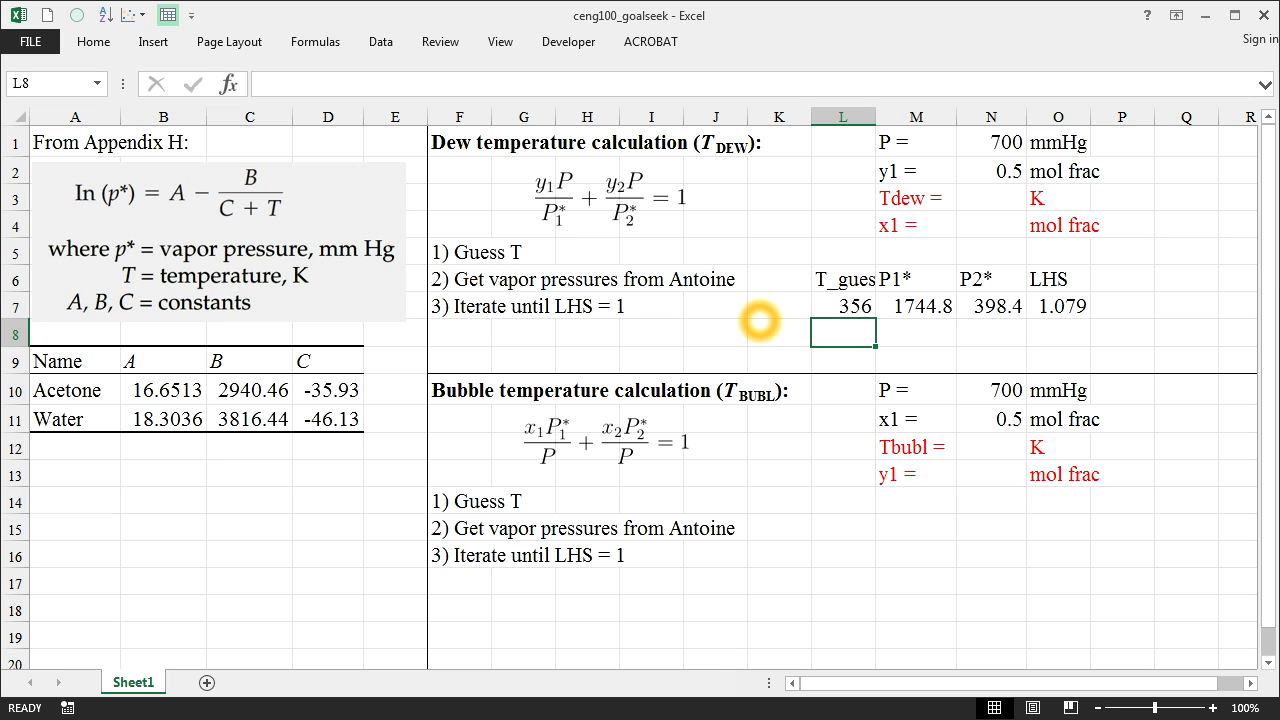
key(Up)
key(Right)
key(Right)
key(Right)
key(Left)
key(Left)
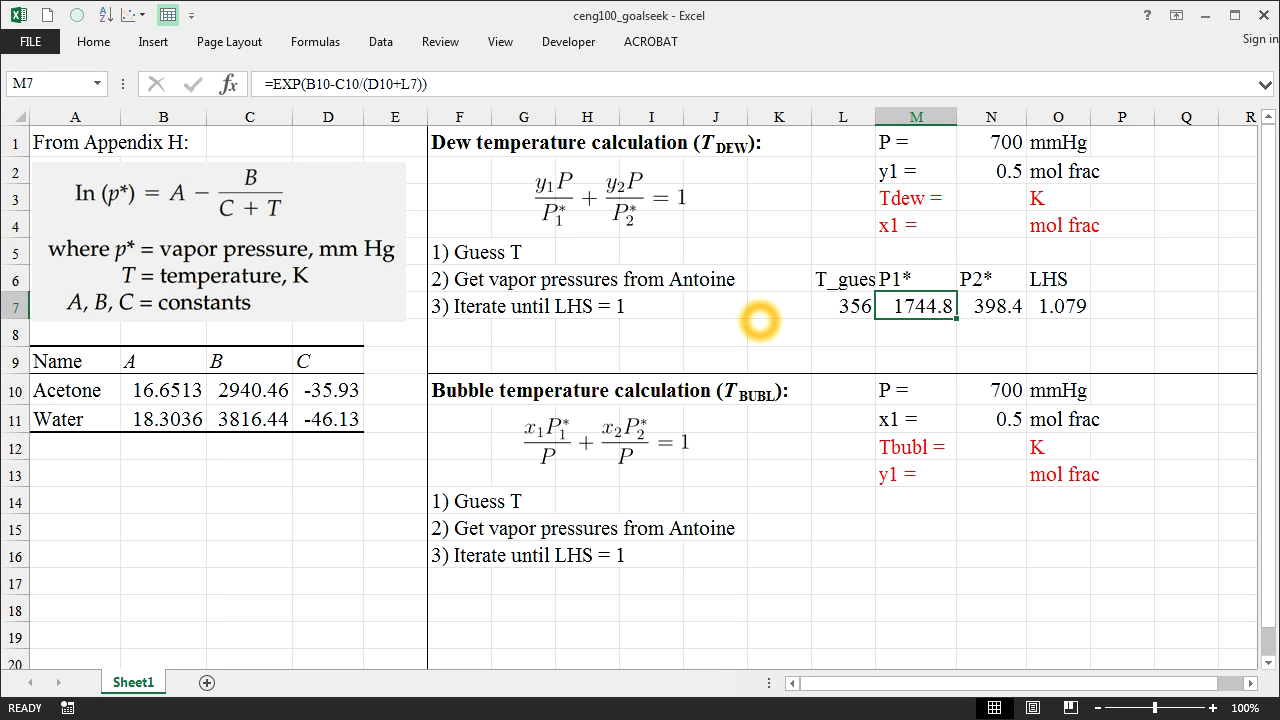
key(Left)
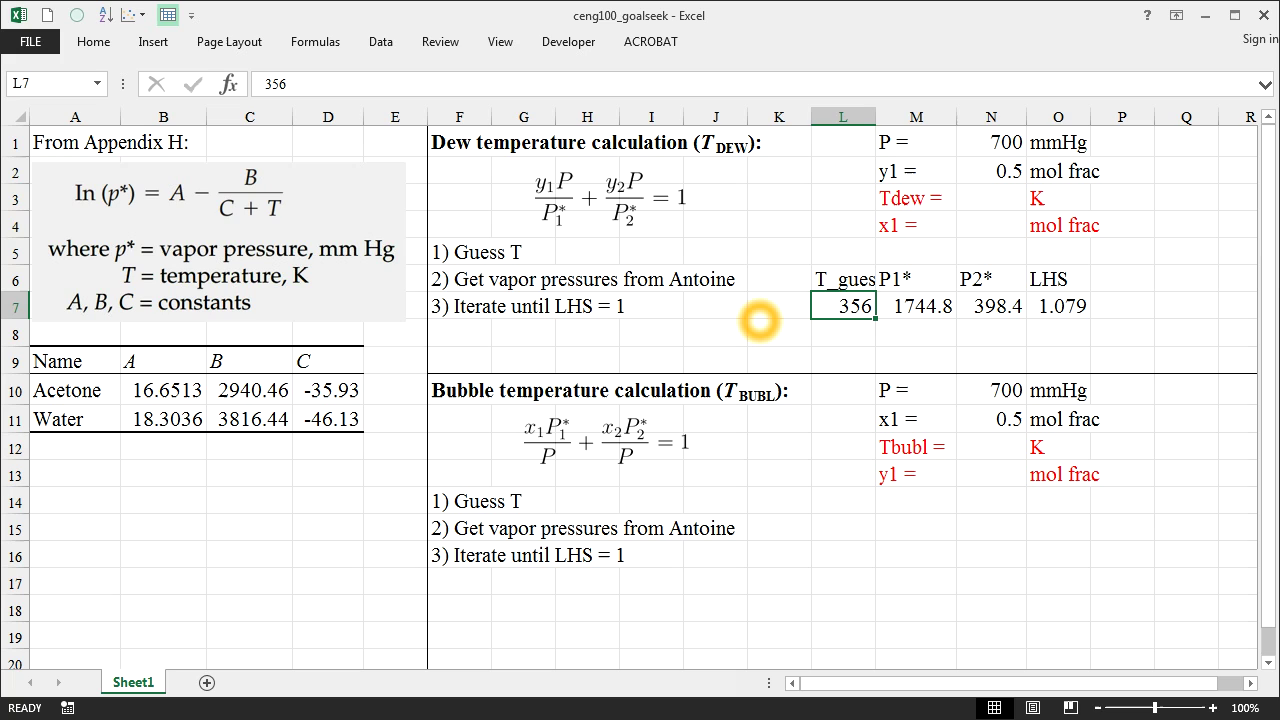
text(350)
key(Return)
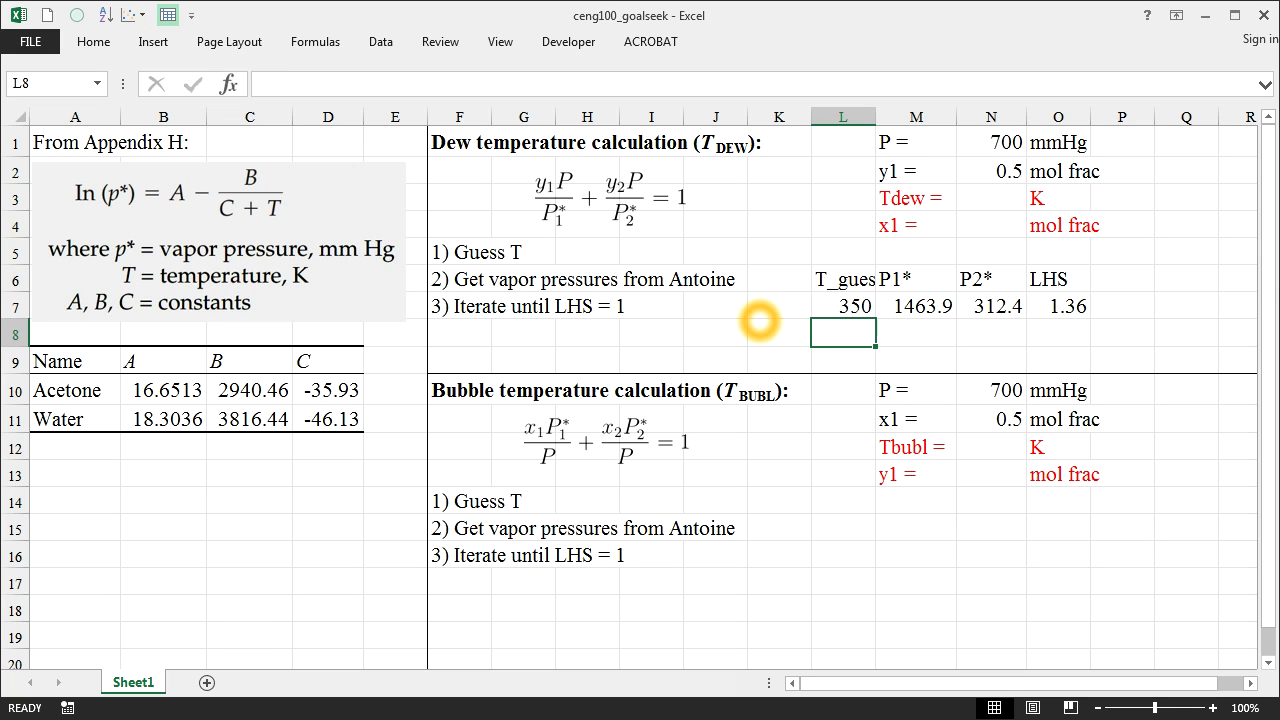
key(Up)
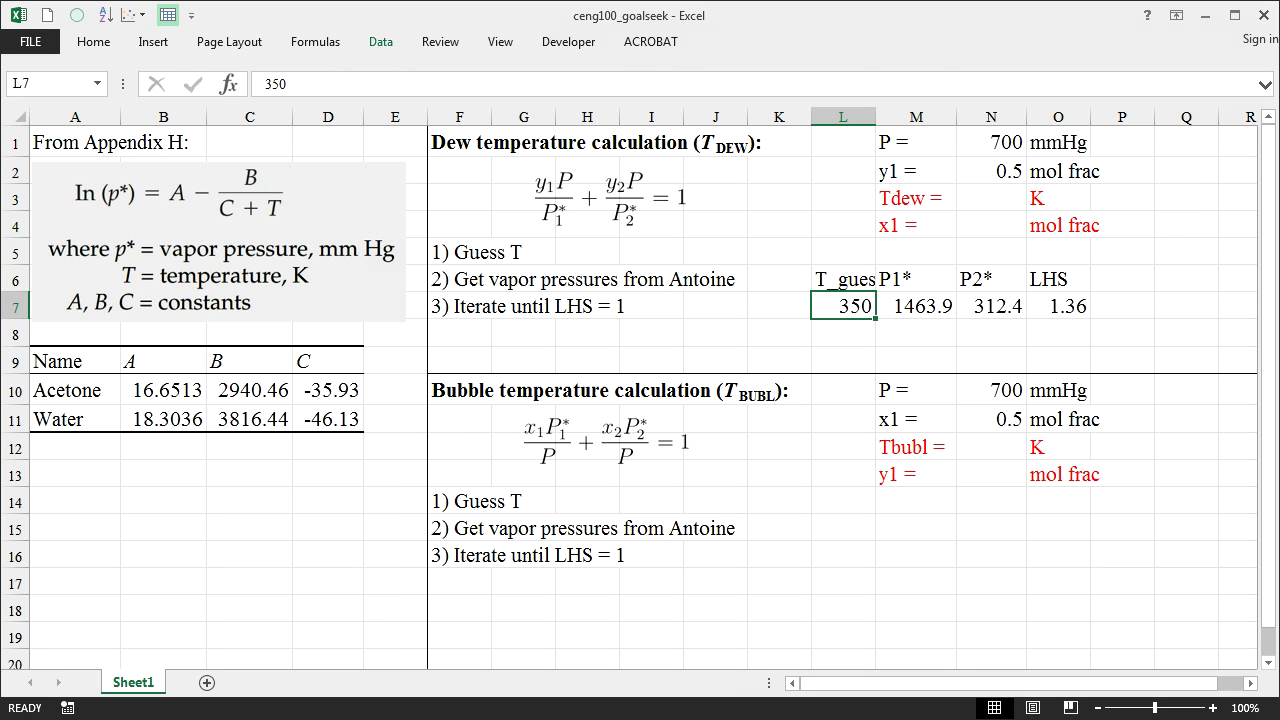
Step: Open Goal Seek and set the LHS cell O7 as the target cell
click(381, 41)
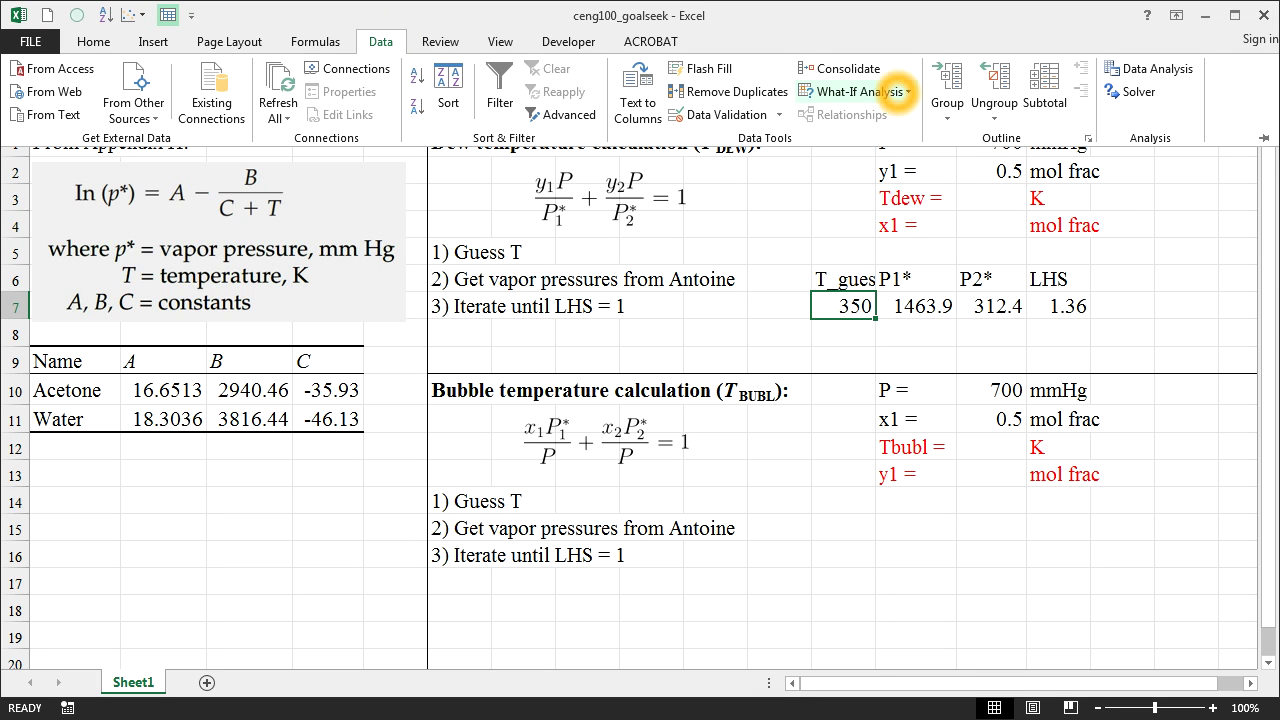
click(896, 92)
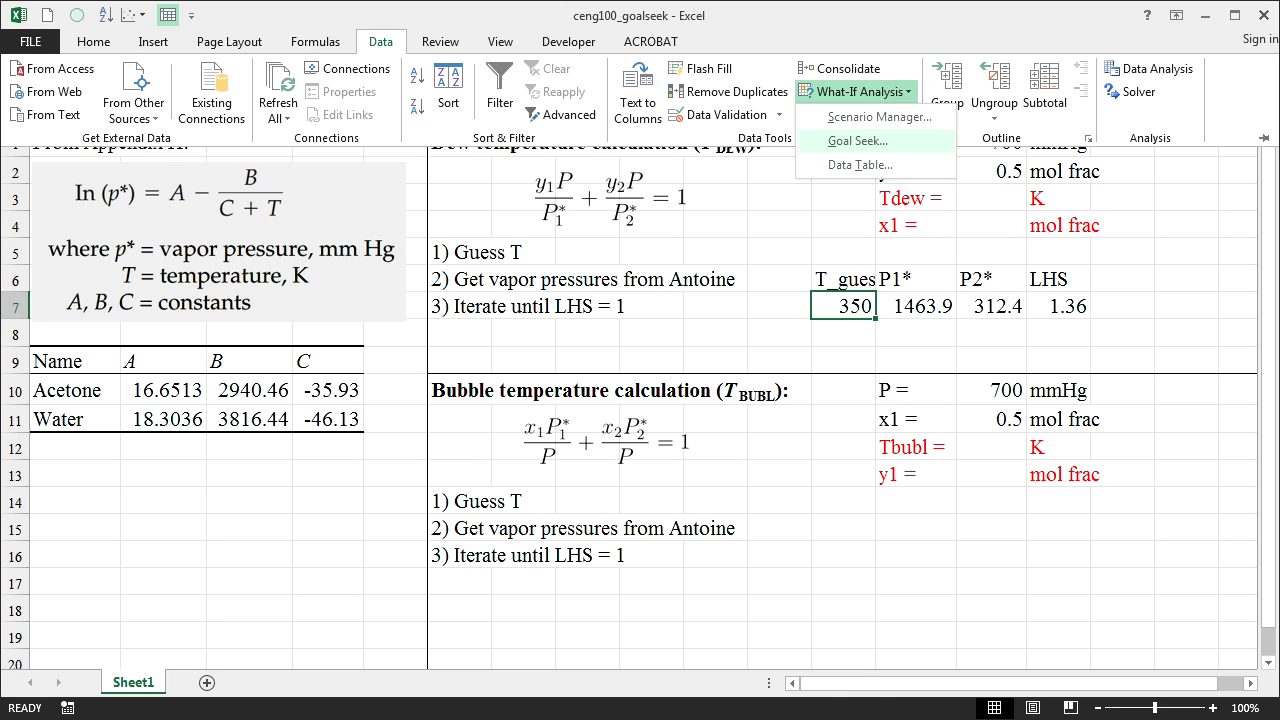
click(877, 140)
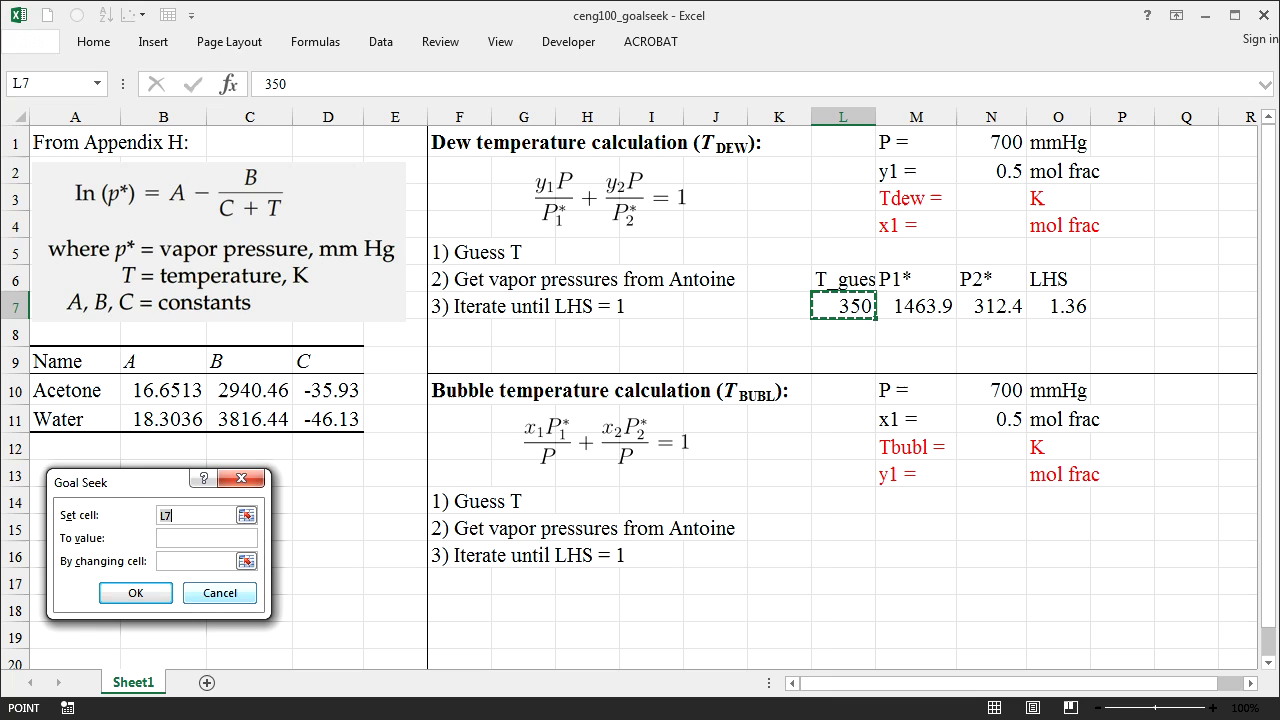
click(158, 511)
click(228, 518)
click(167, 516)
click(190, 563)
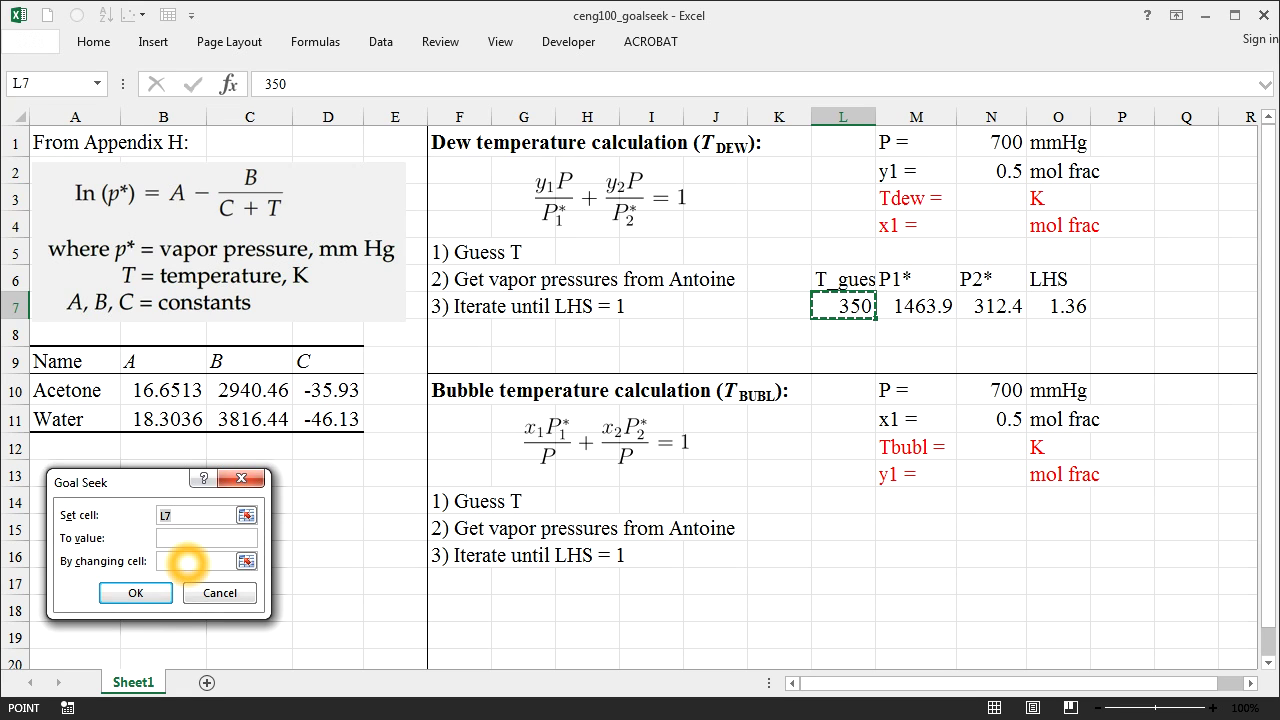
click(250, 509)
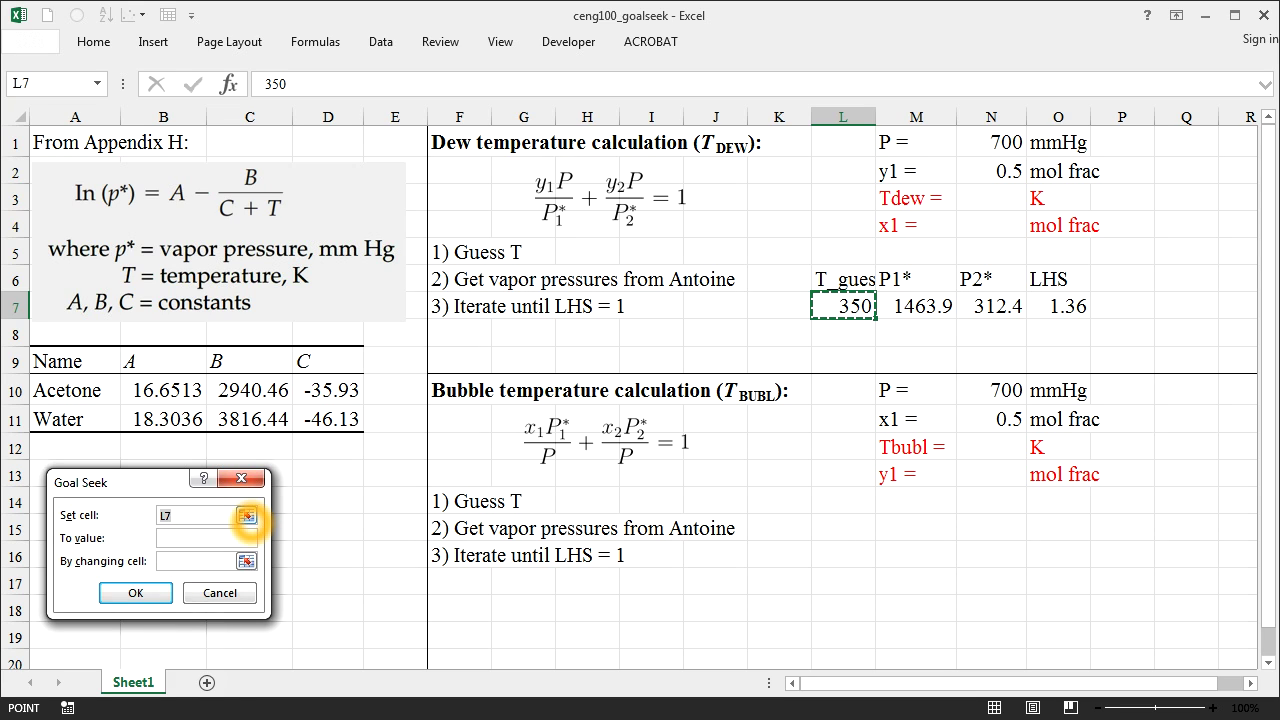
click(1072, 306)
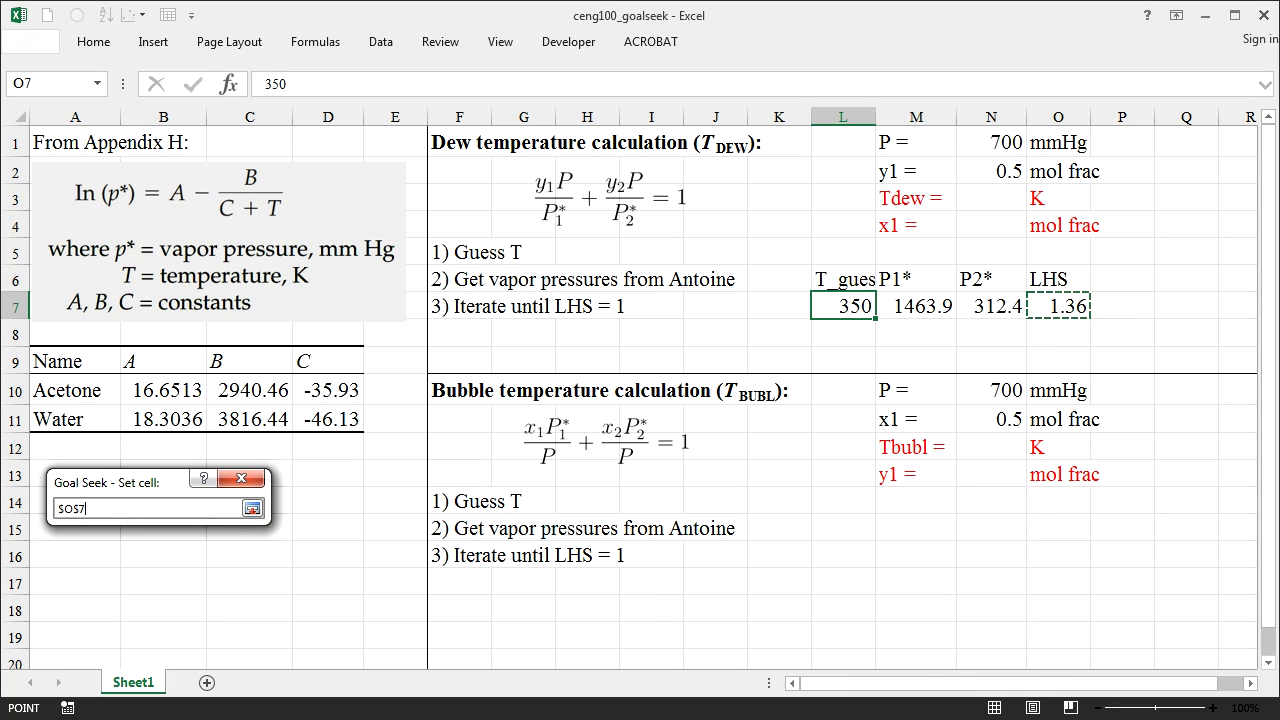
Step: Set the target value 1 by changing L7 and run Goal Seek, giving T = 358
click(252, 508)
click(225, 540)
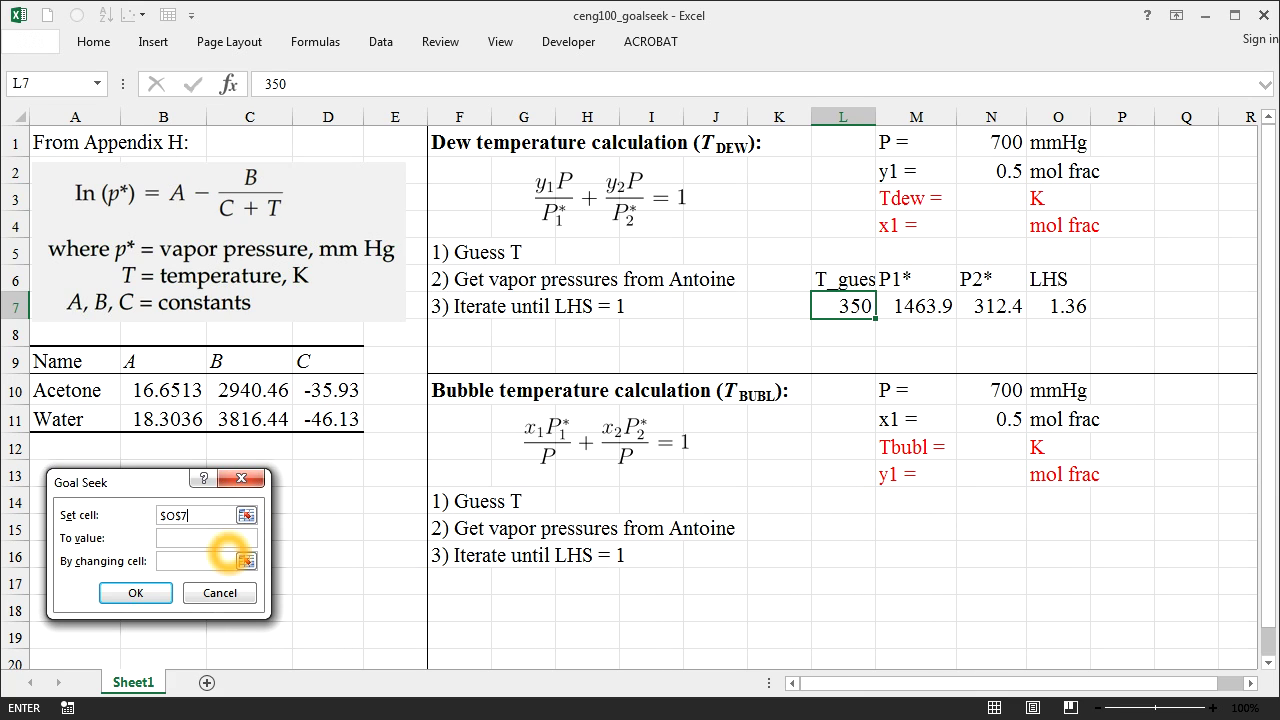
text(1)
click(246, 561)
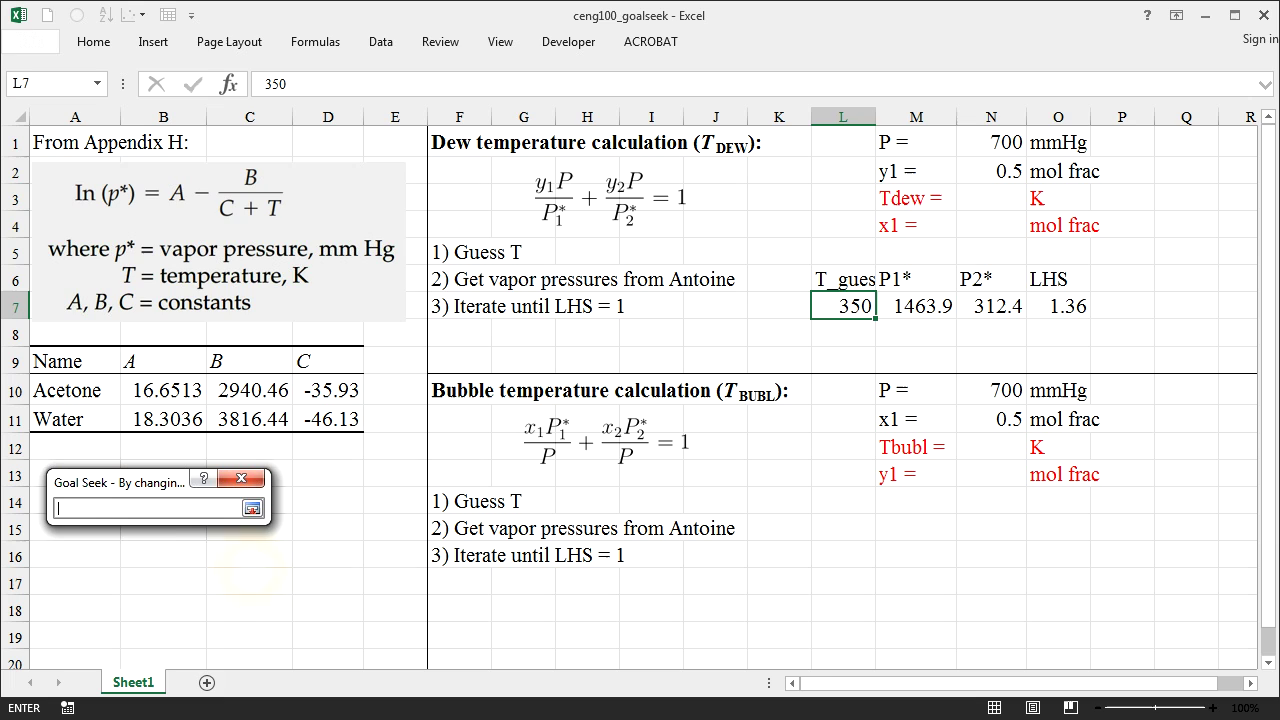
click(855, 306)
click(252, 508)
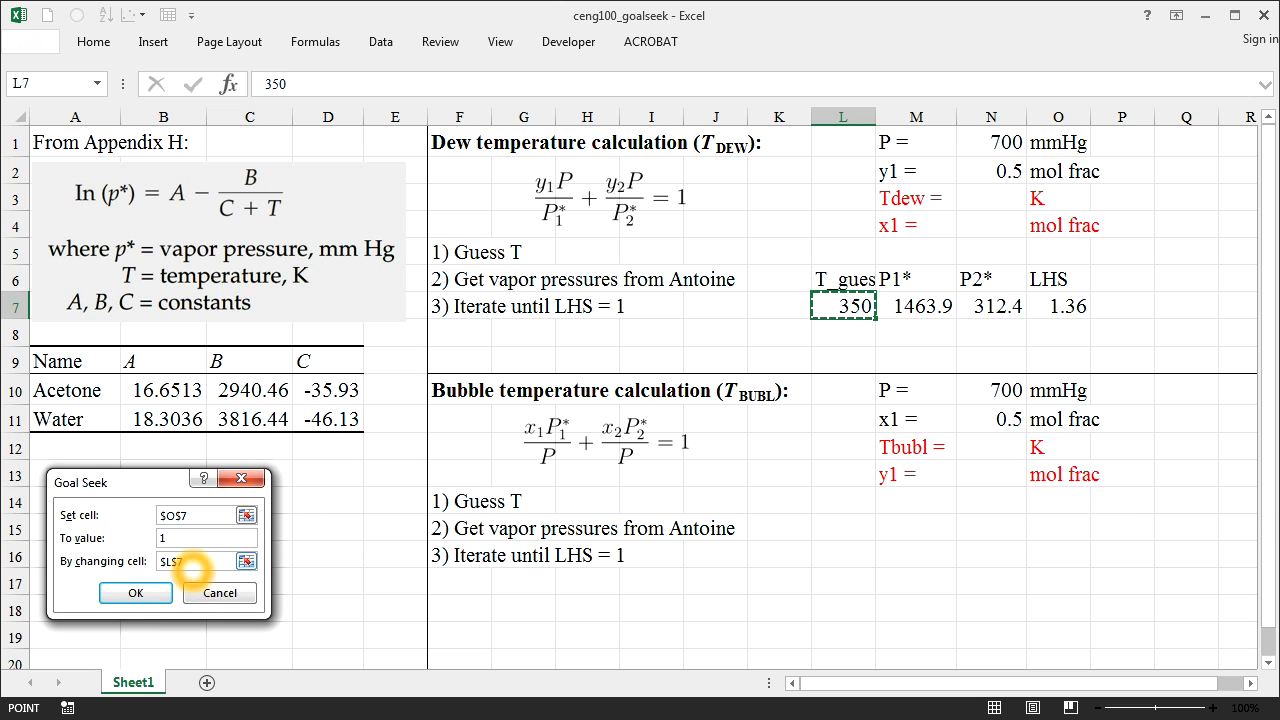
click(135, 593)
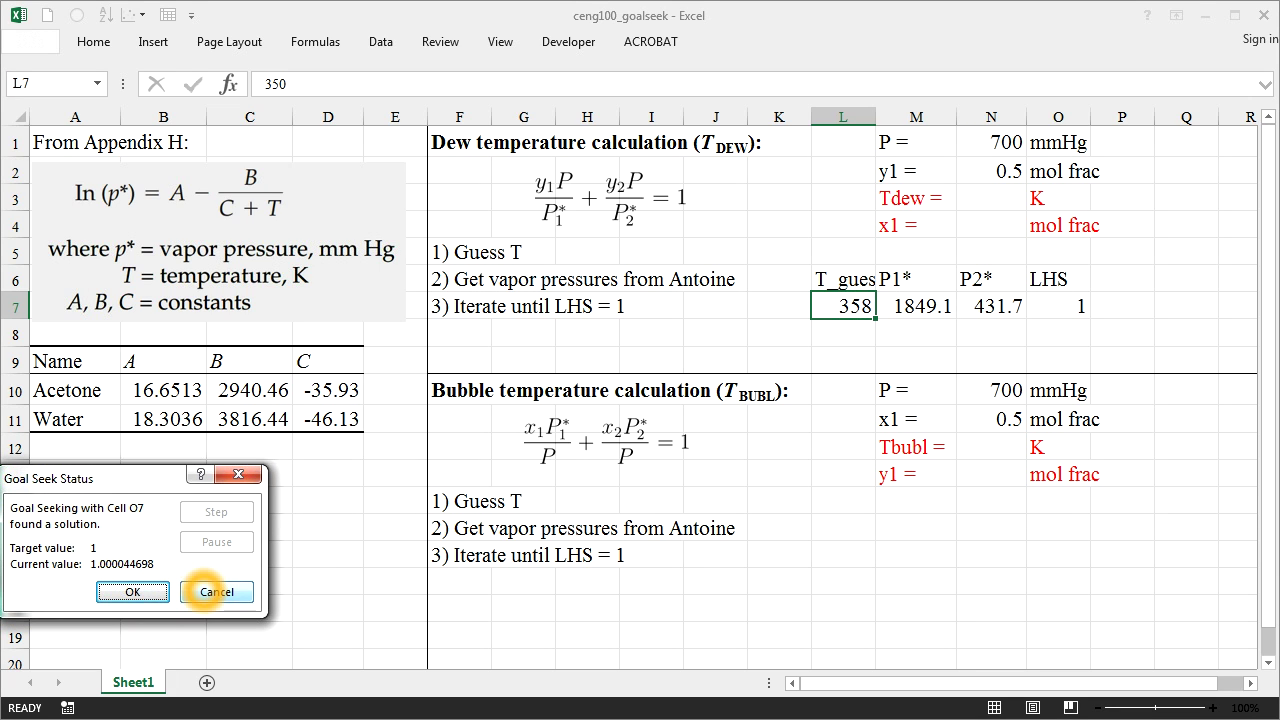
Step: Accept the Goal Seek result and record Tdew as 358 in N3
click(133, 592)
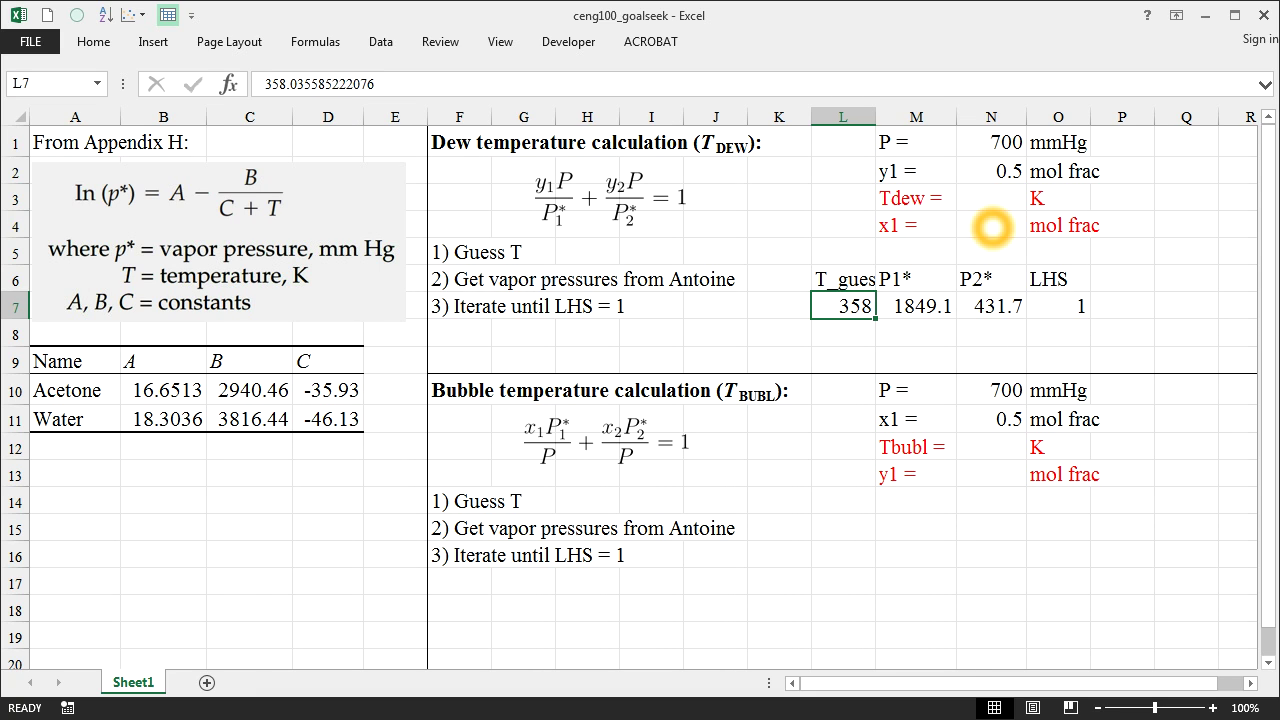
click(985, 200)
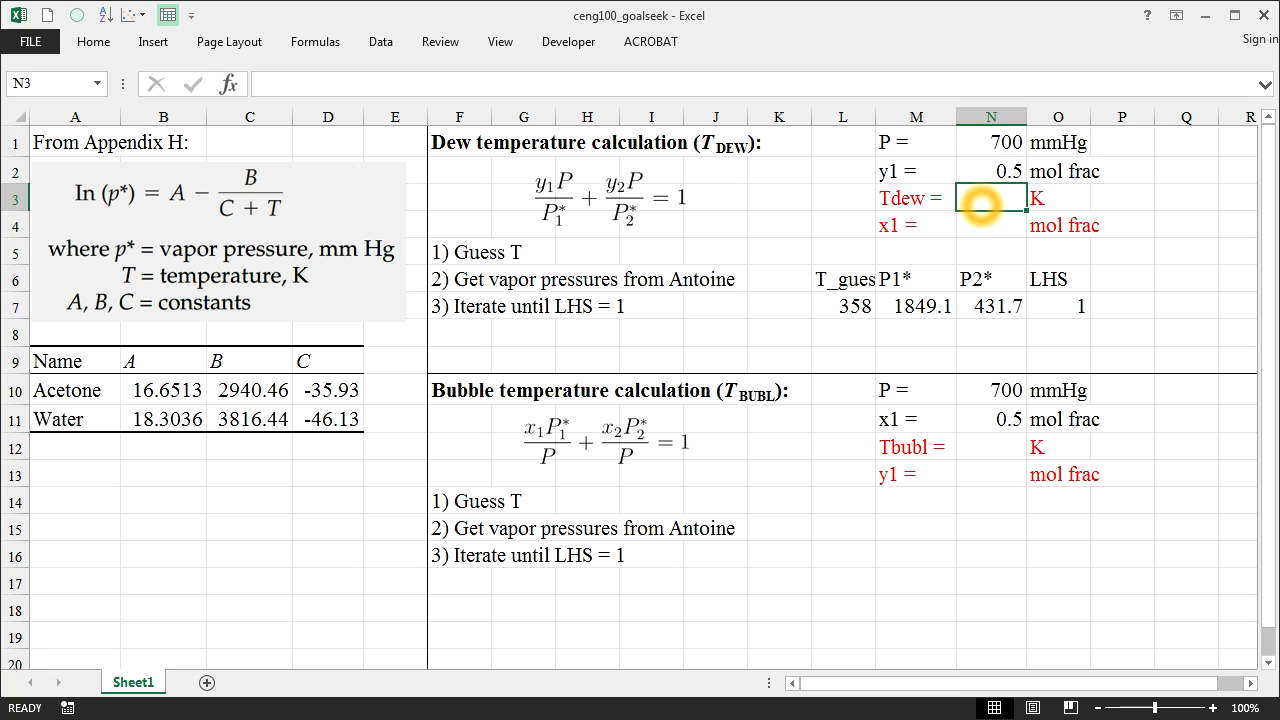
text(358)
key(Return)
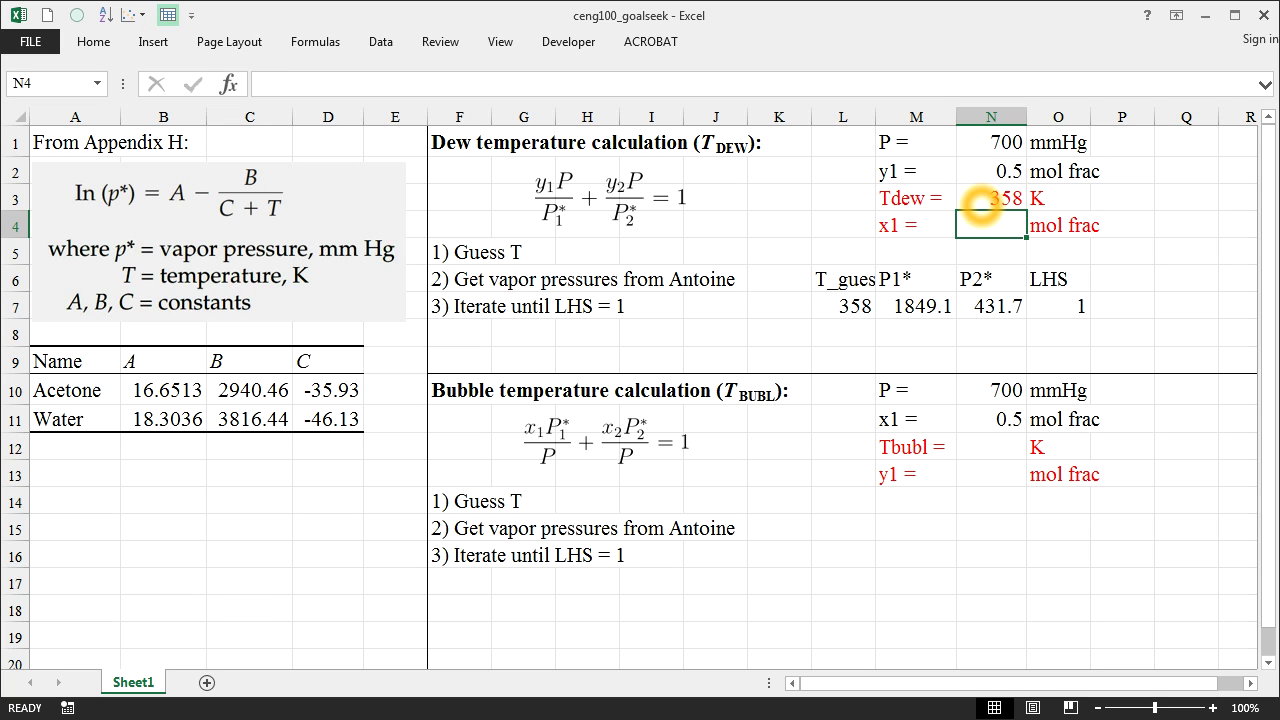
Step: Compute x1 in N4 as =0.5*700/M7, giving 0.189
text(=)
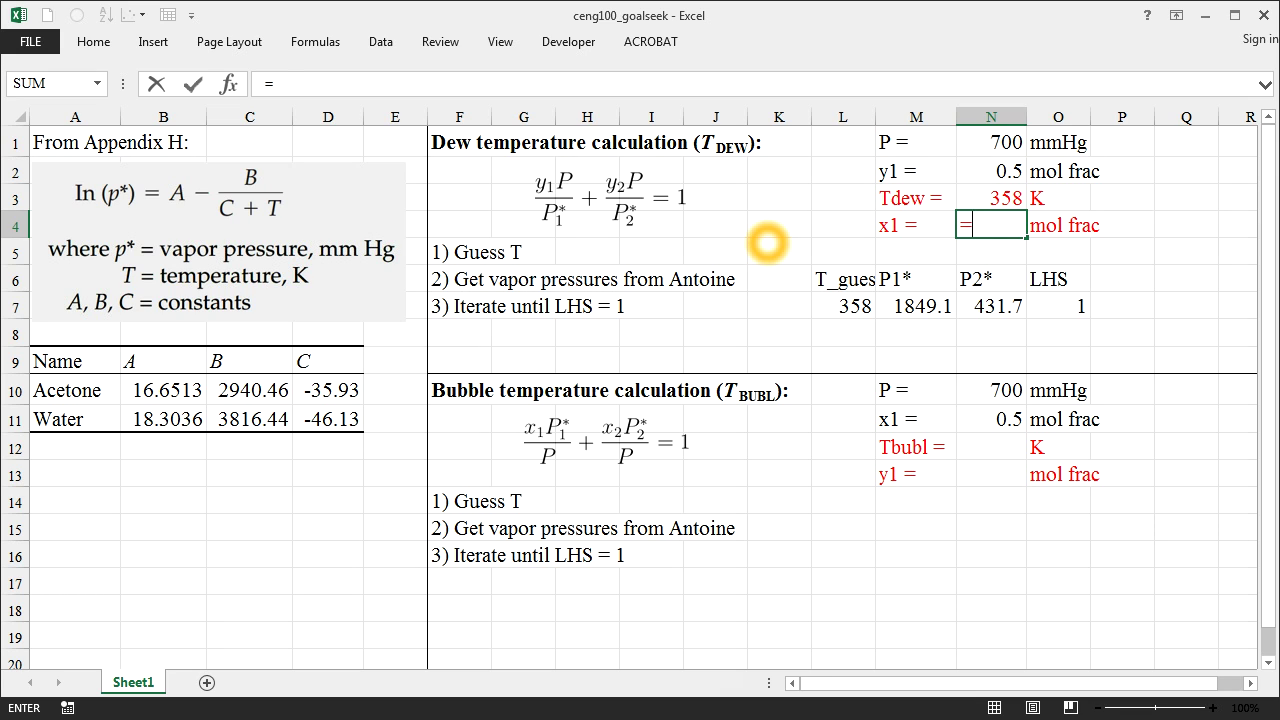
text(0.5*700/)
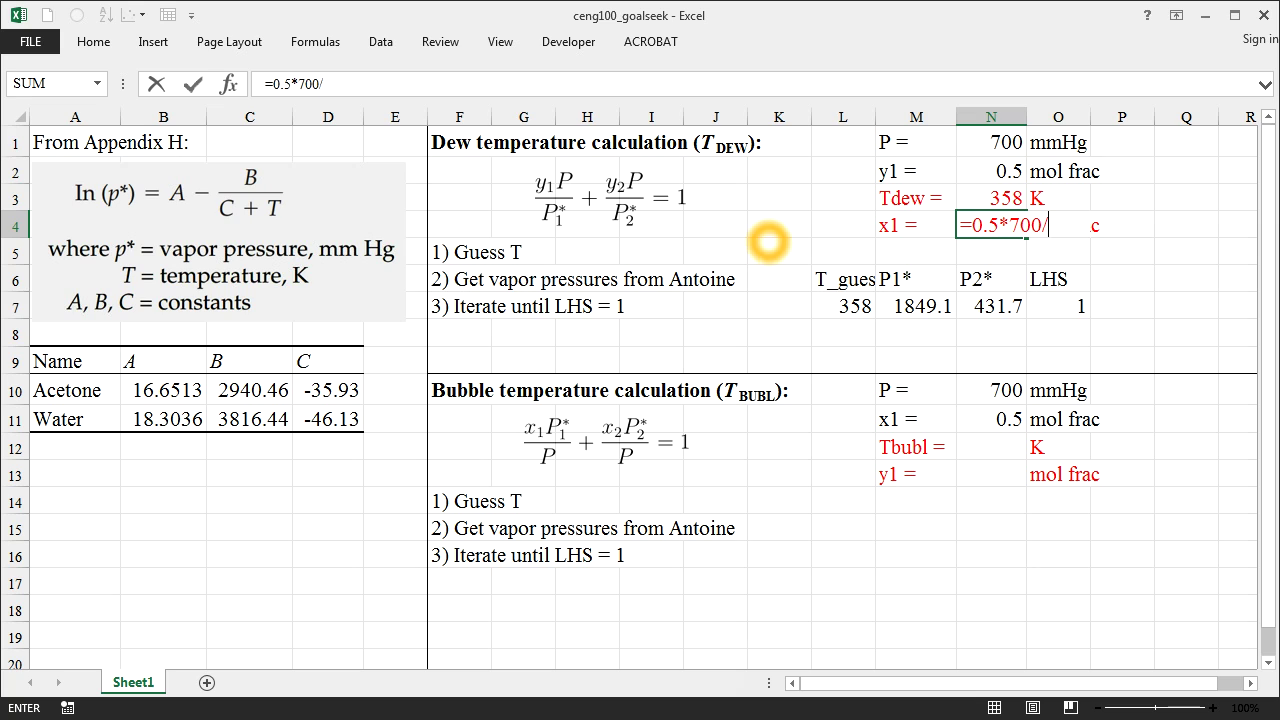
click(915, 306)
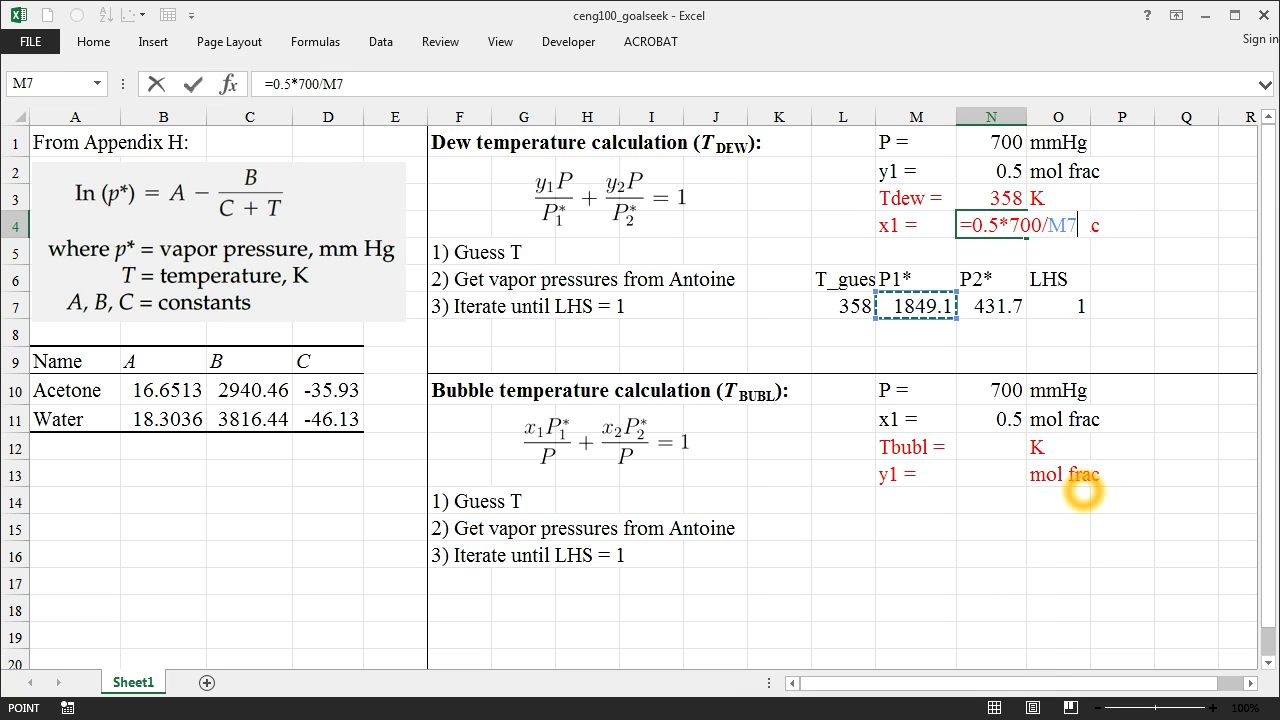
key(Return)
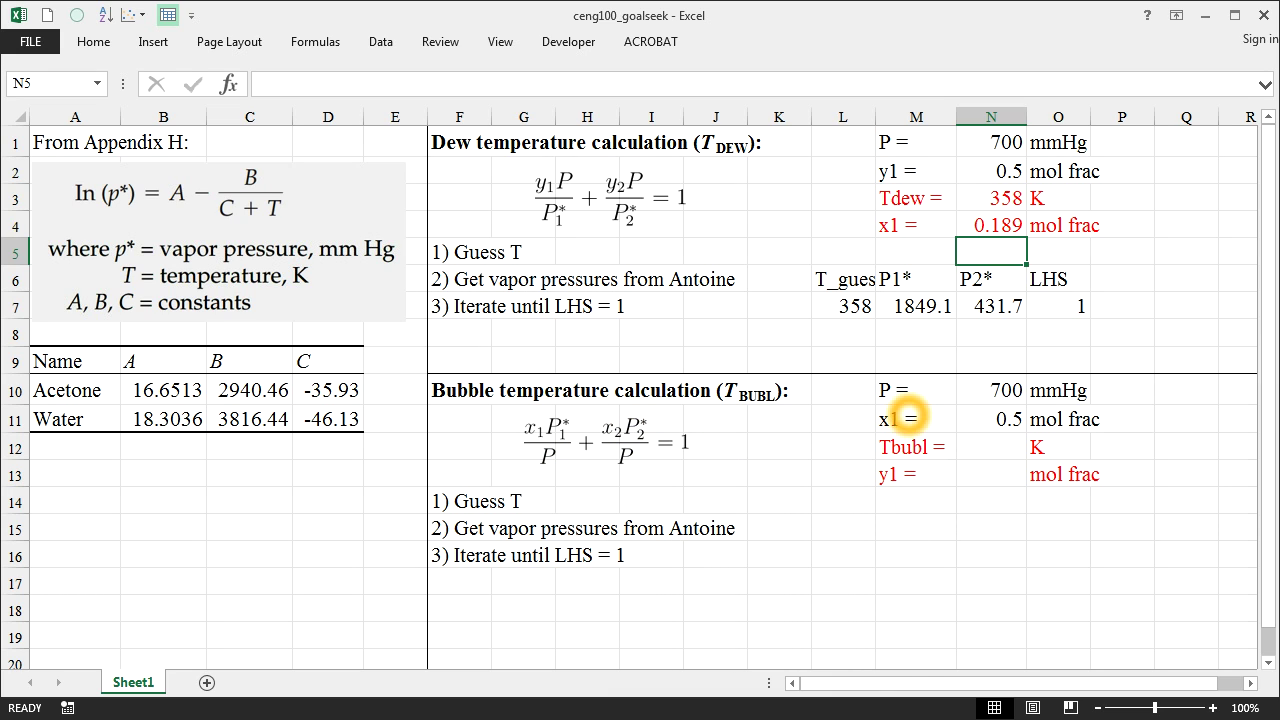
Step: Review the bubble section's pressure, x1, Tbubl and y1 rows
drag(895, 392, 1065, 395)
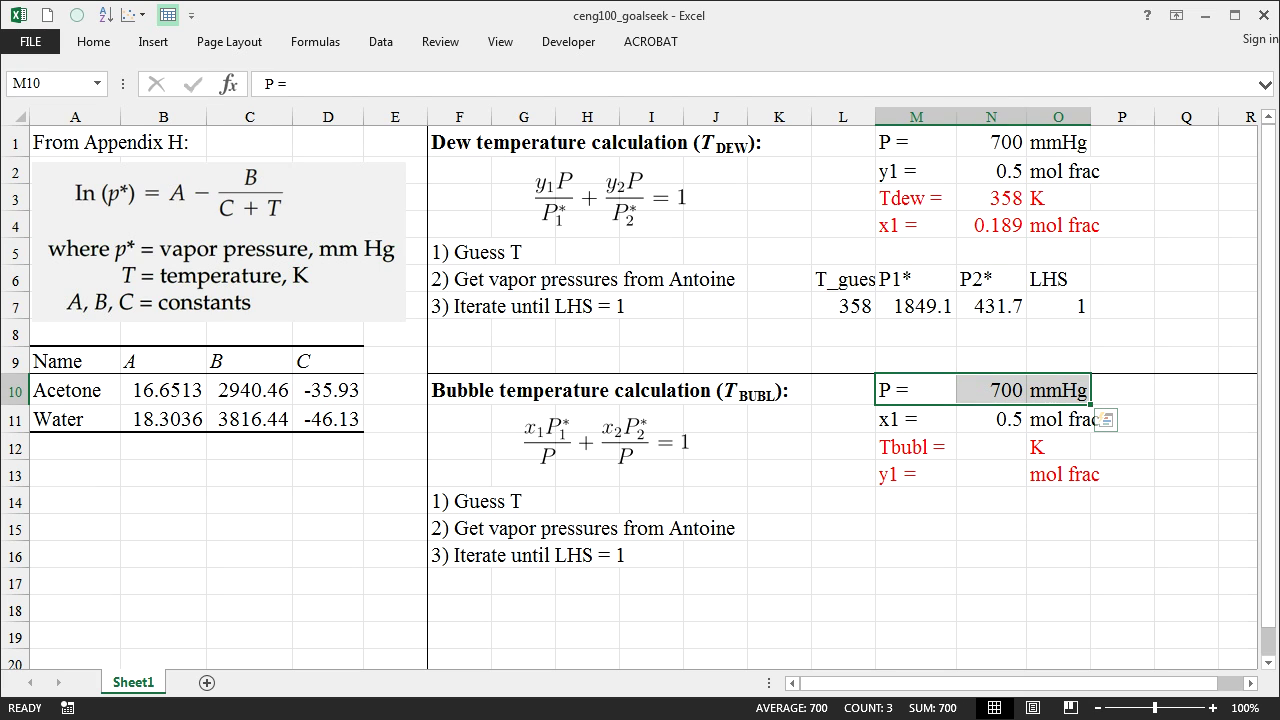
drag(895, 419, 1062, 420)
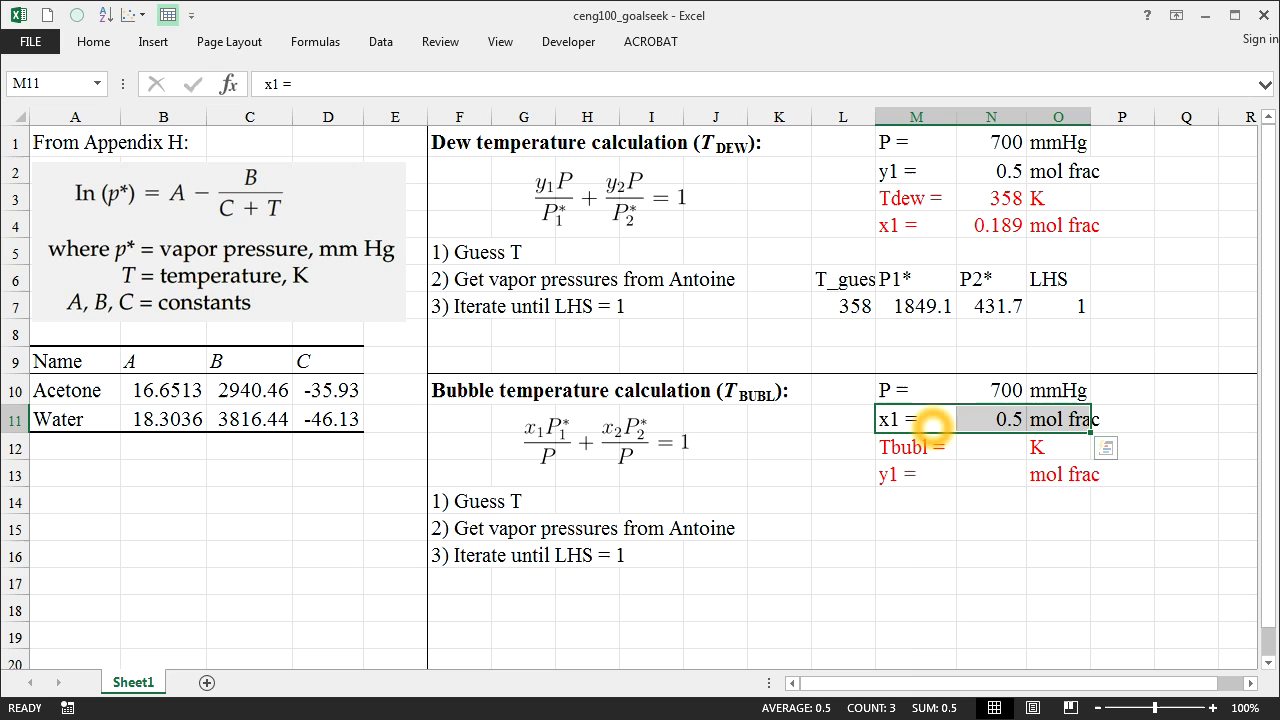
click(918, 447)
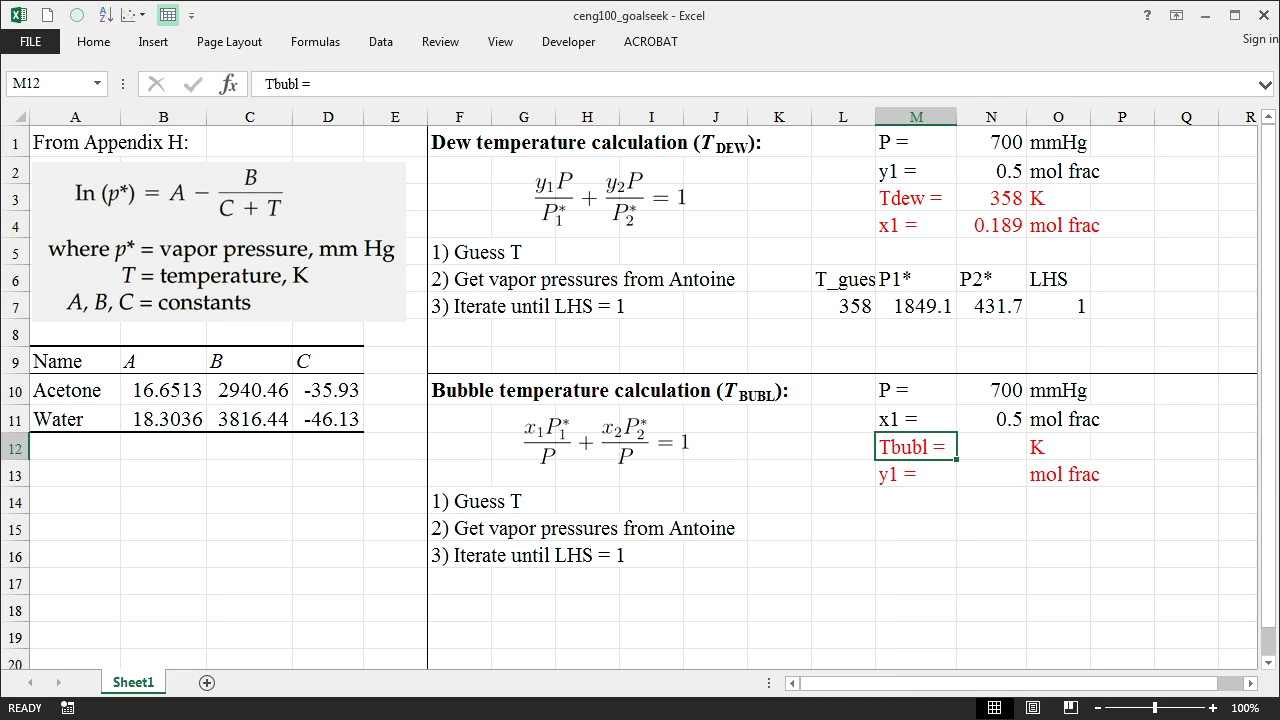
click(918, 474)
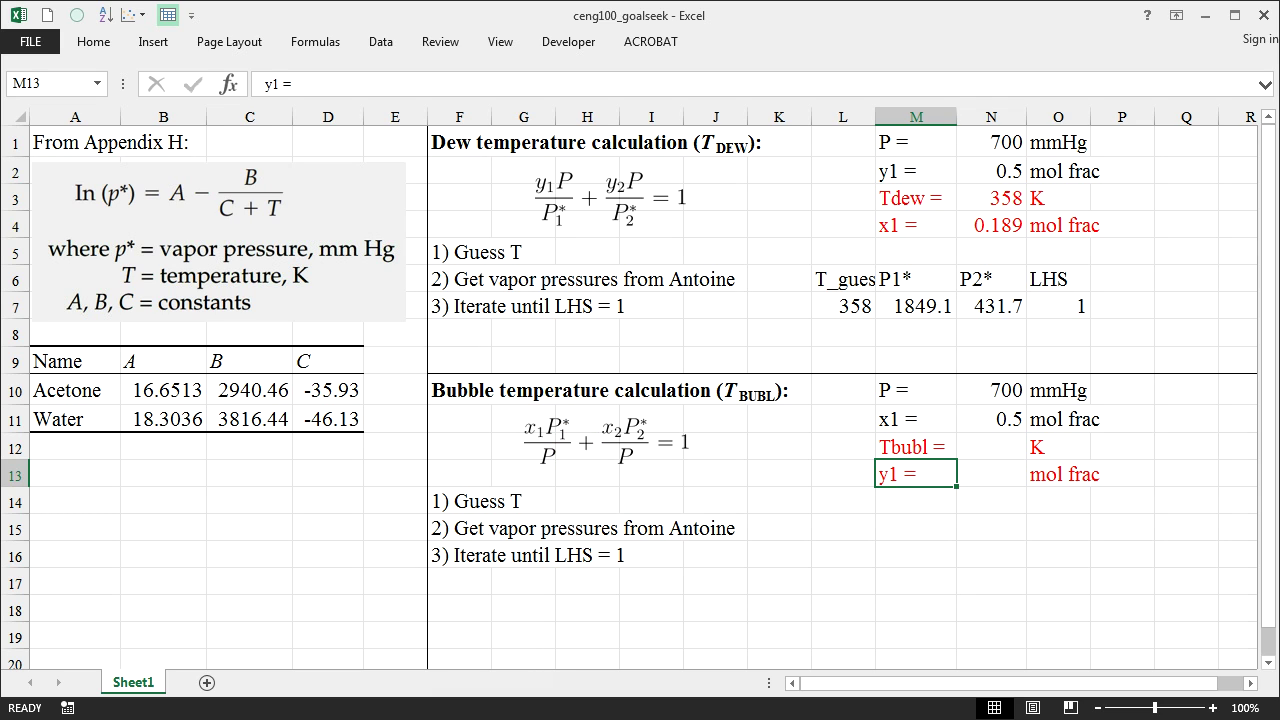
Step: Enter heading T_gues in L15 with a first guess of 350 in L16
click(843, 528)
text(Tgues)
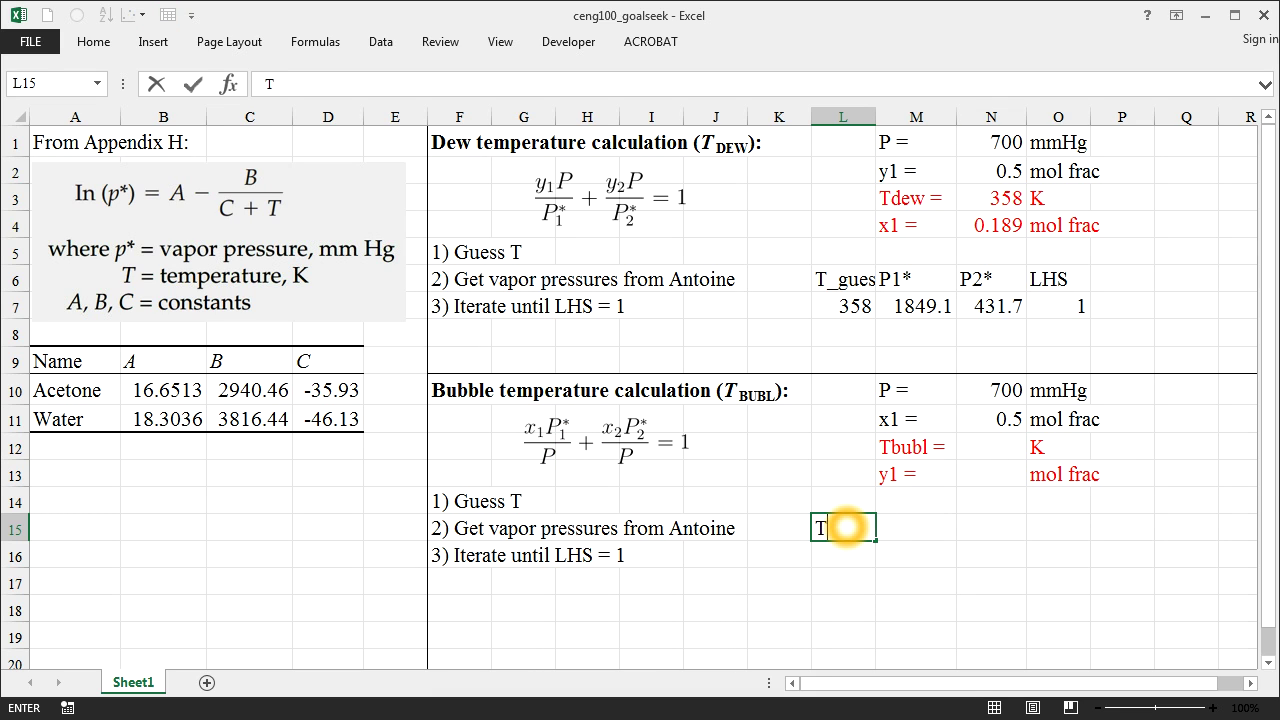
key(BackSpace)
key(BackSpace)
key(BackSpace)
key(BackSpace)
text(_gues)
key(Return)
text(350)
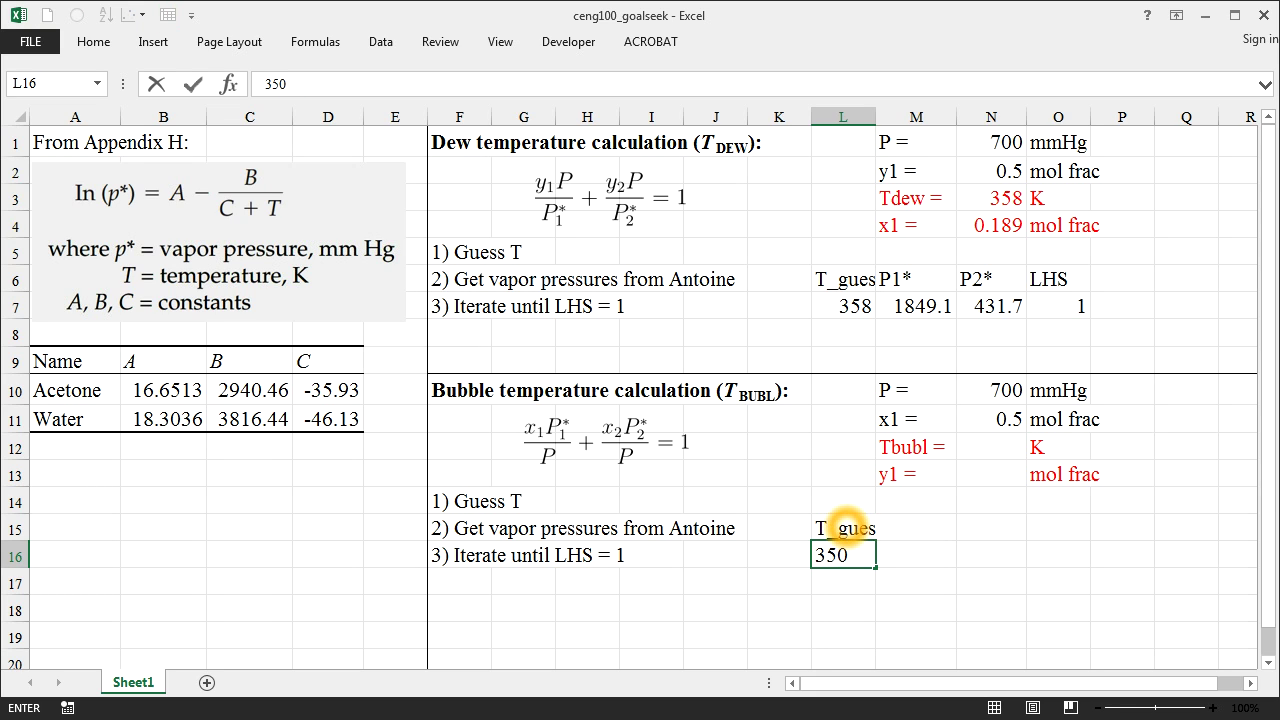
key(Tab)
key(Up)
Step: Head columns M15 and N15 with P1* and P2*
text(P1)
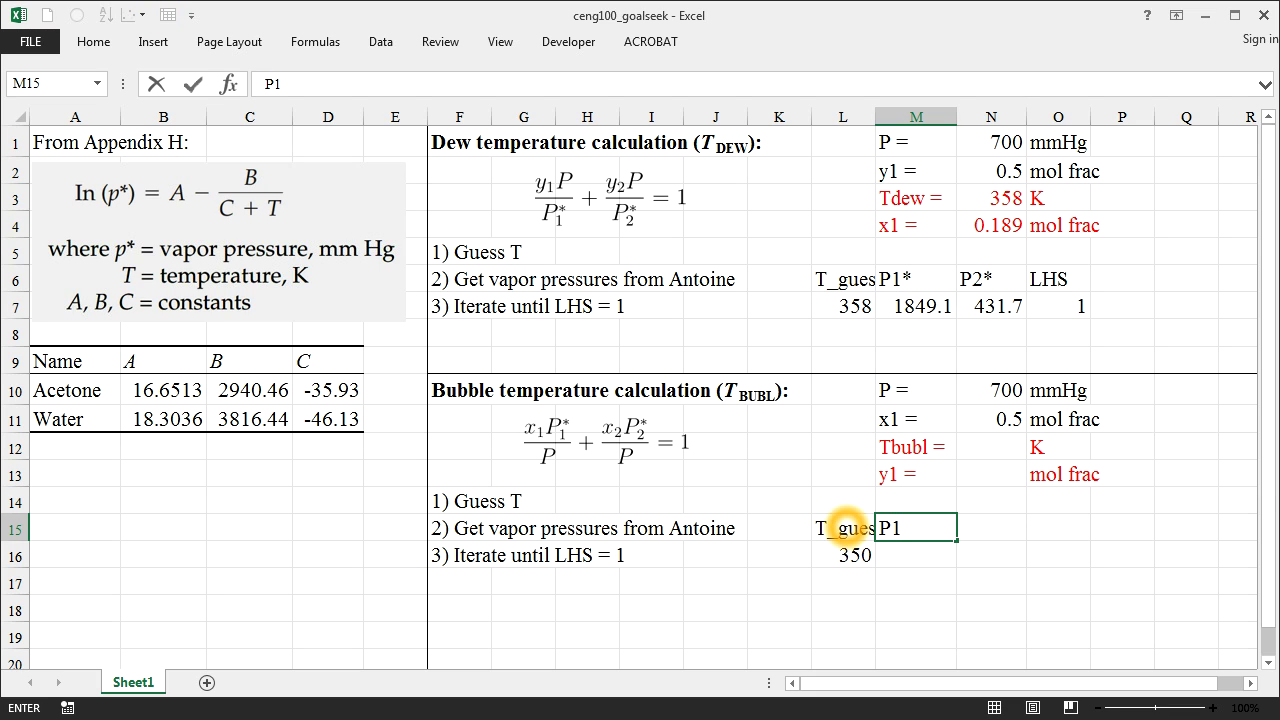
text(*)
key(Tab)
text(P2*)
key(Return)
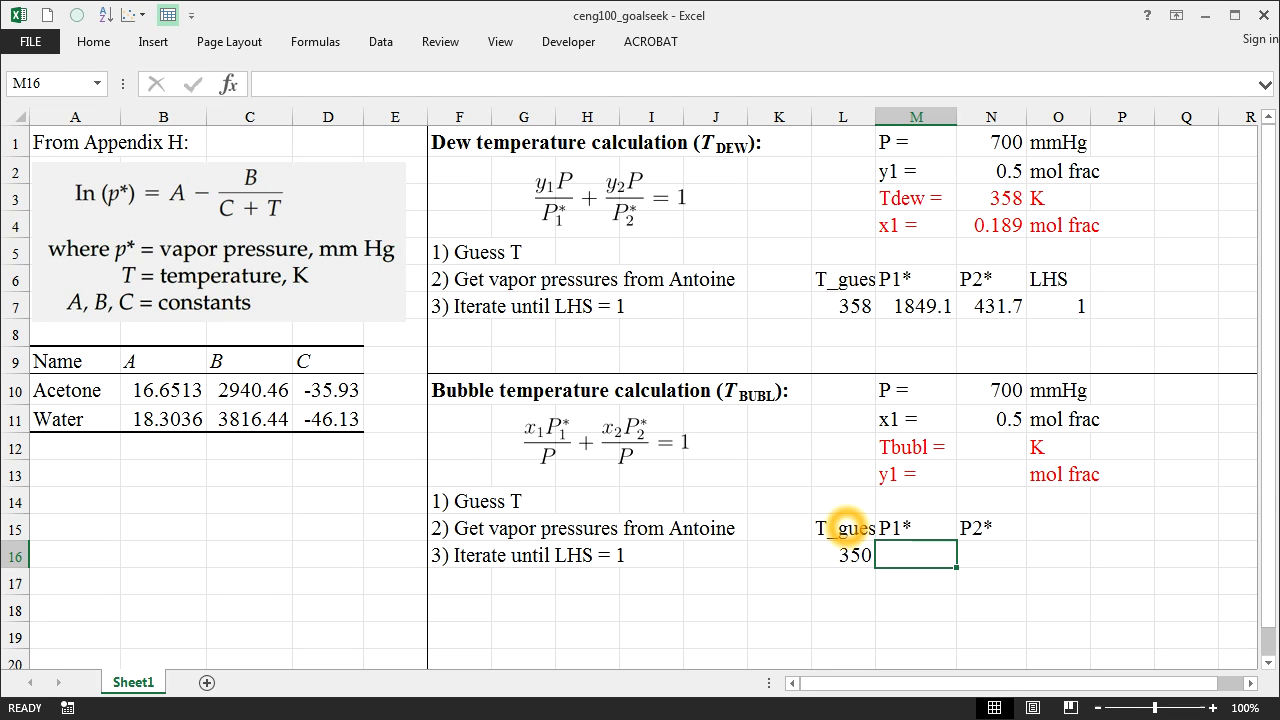
Step: Enter acetone's P1* =exp(B10-C10/(D10+L16)) in M16, giving 1463.9
text(=exp()
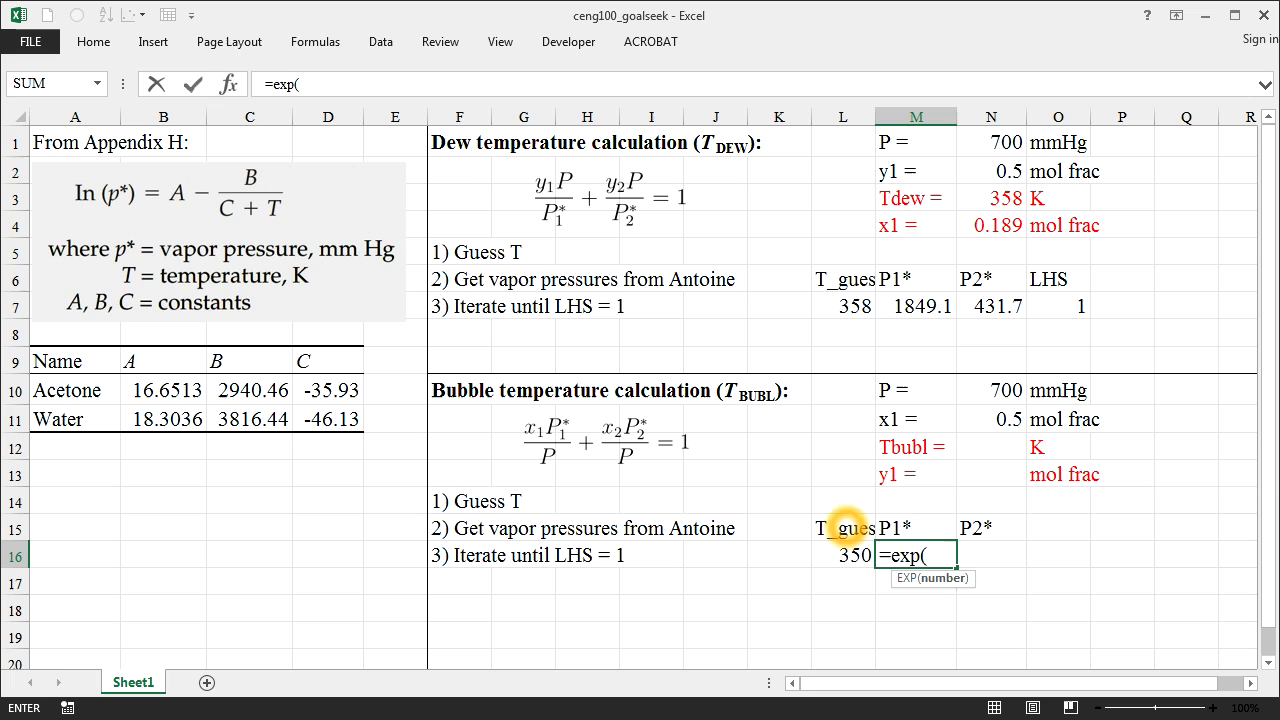
click(162, 390)
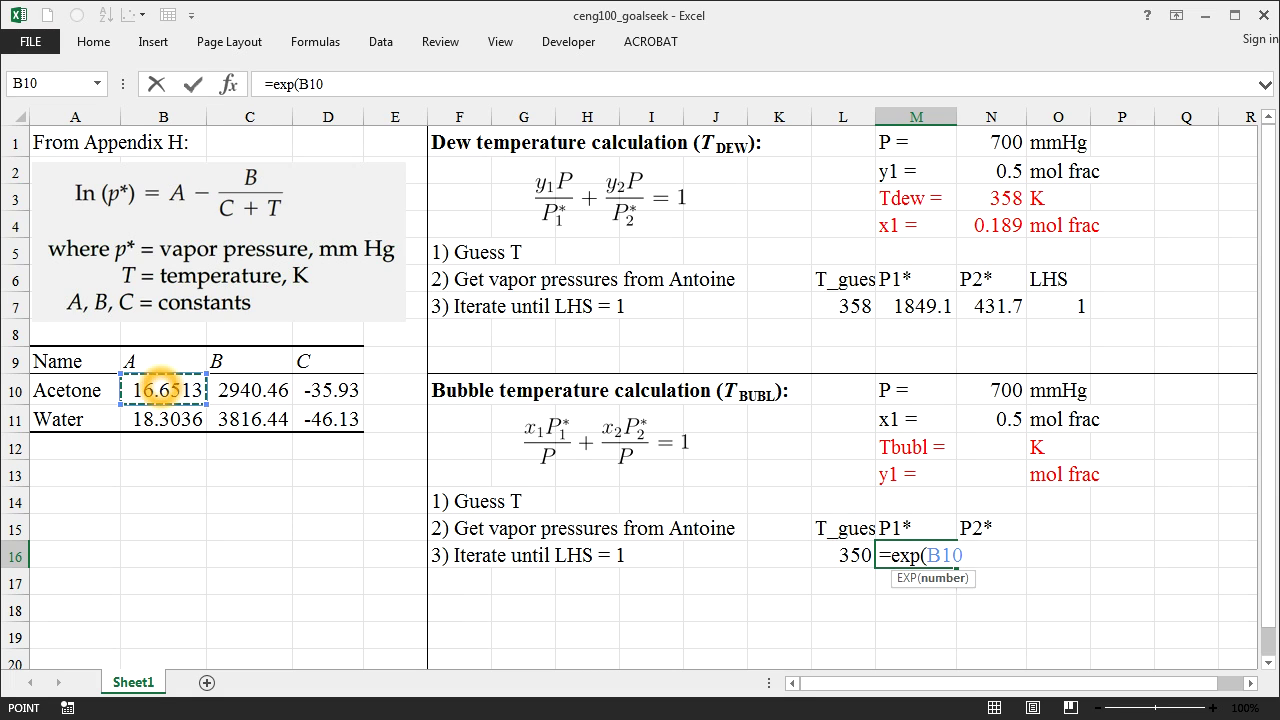
text(=)
click(258, 390)
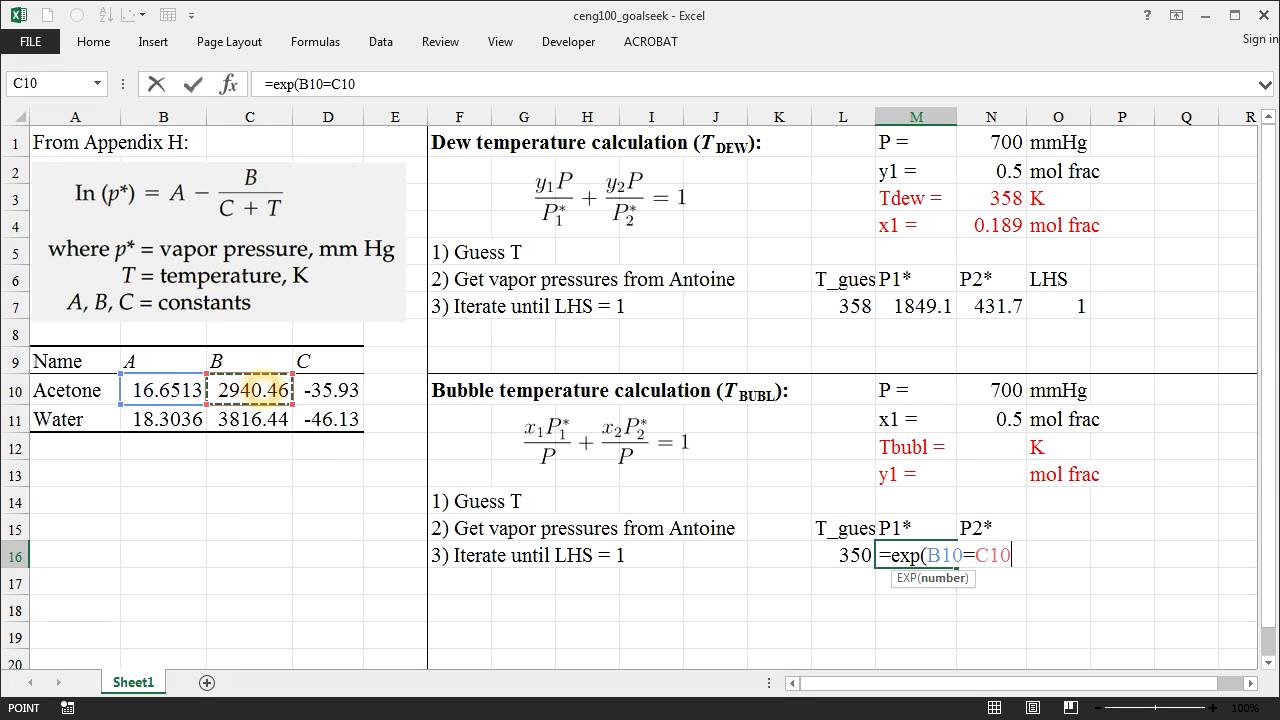
key(BackSpace)
key(BackSpace)
key(BackSpace)
key(BackSpace)
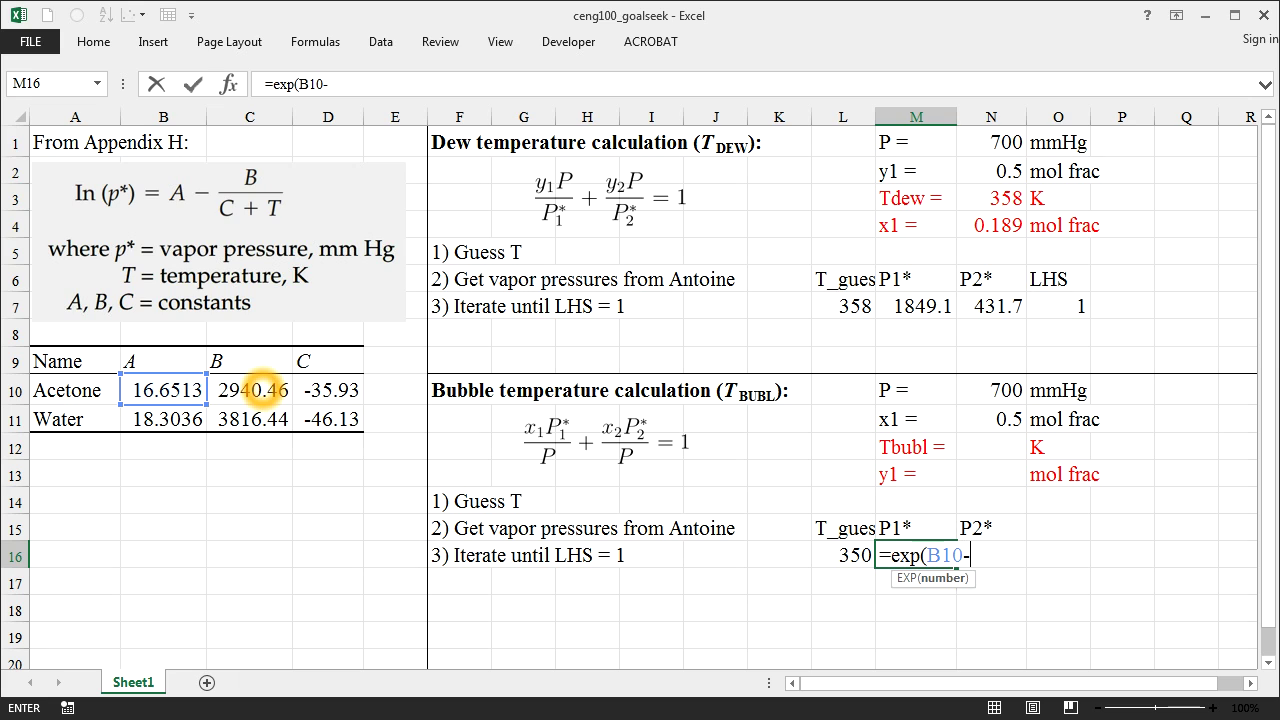
text(-)
click(258, 390)
text(/()
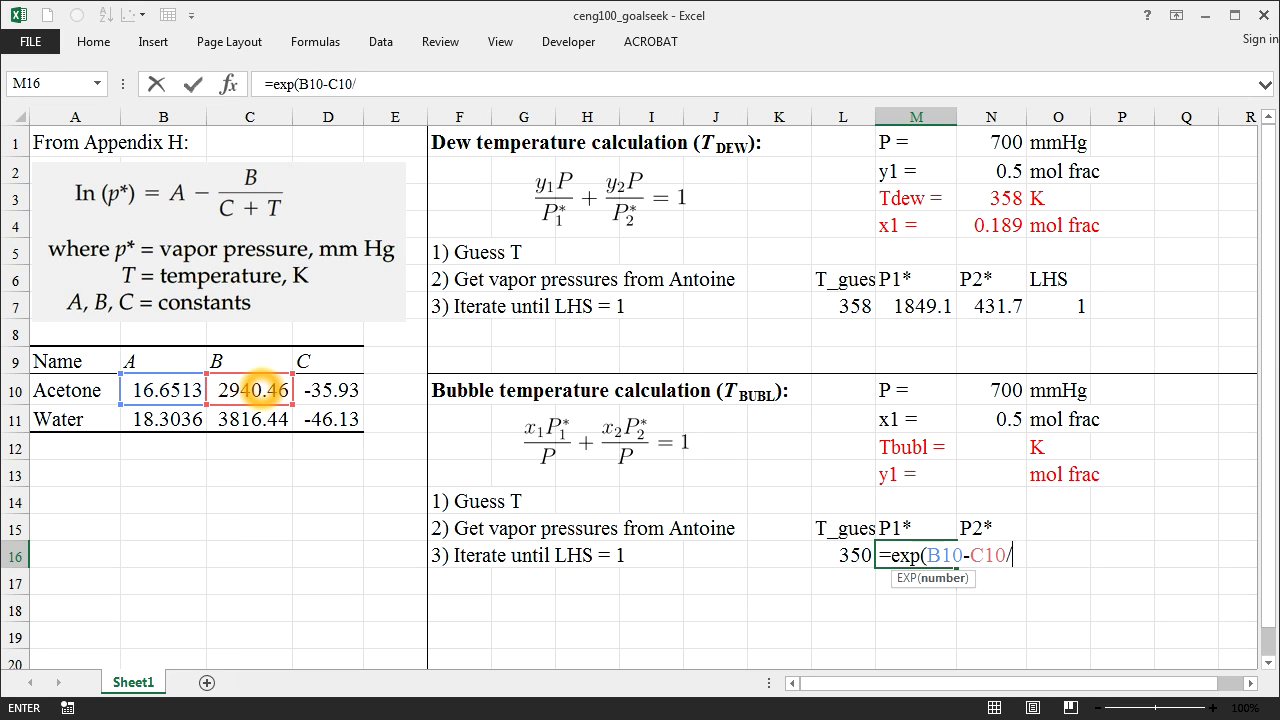
click(335, 392)
text(+)
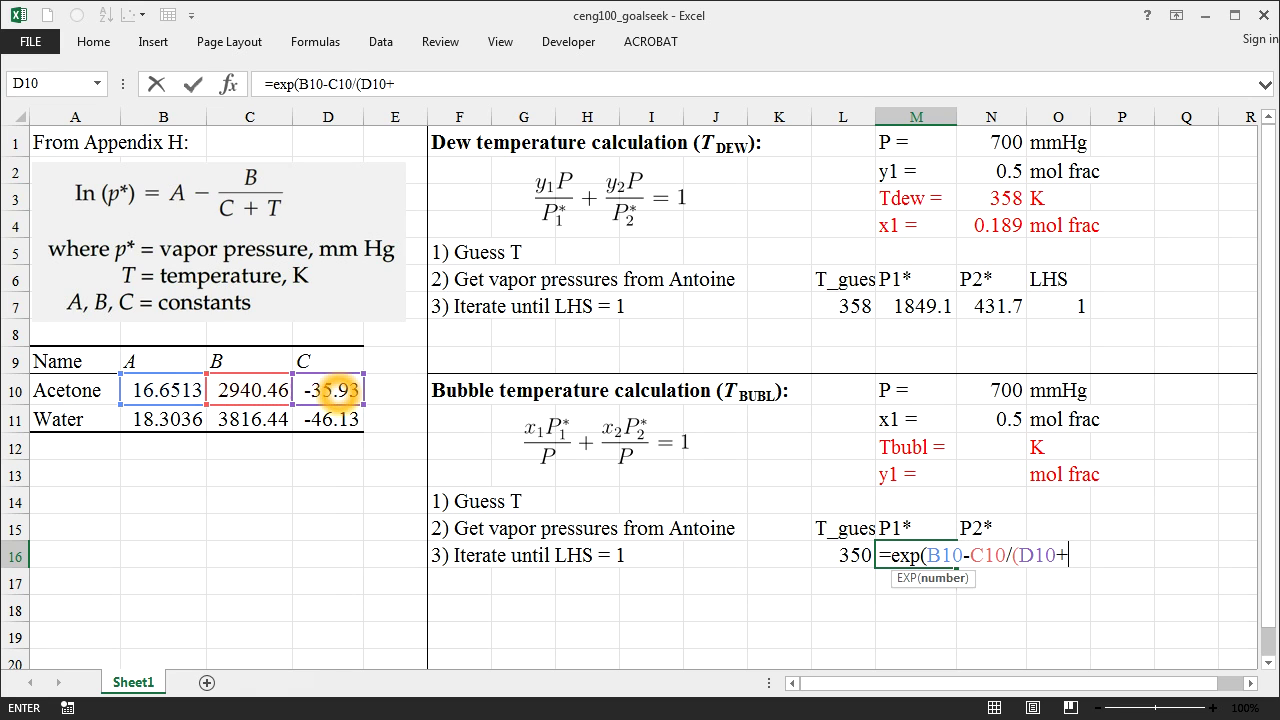
click(843, 555)
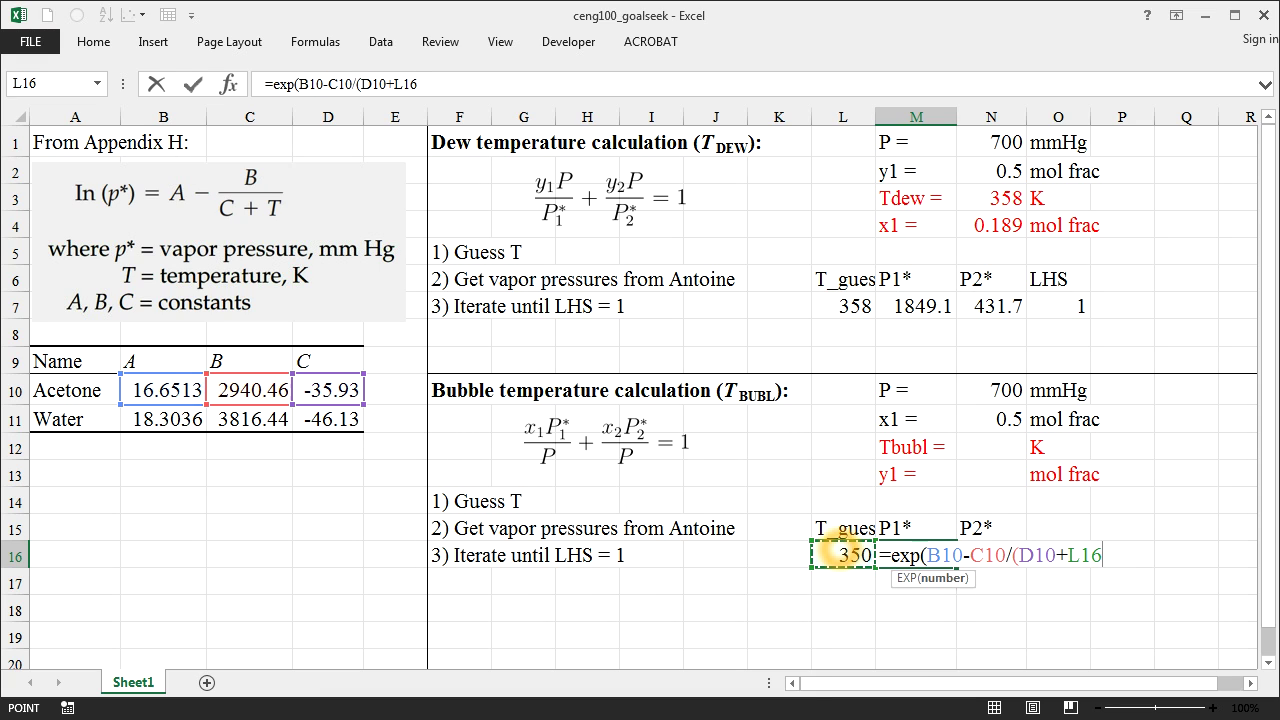
text()))
key(Tab)
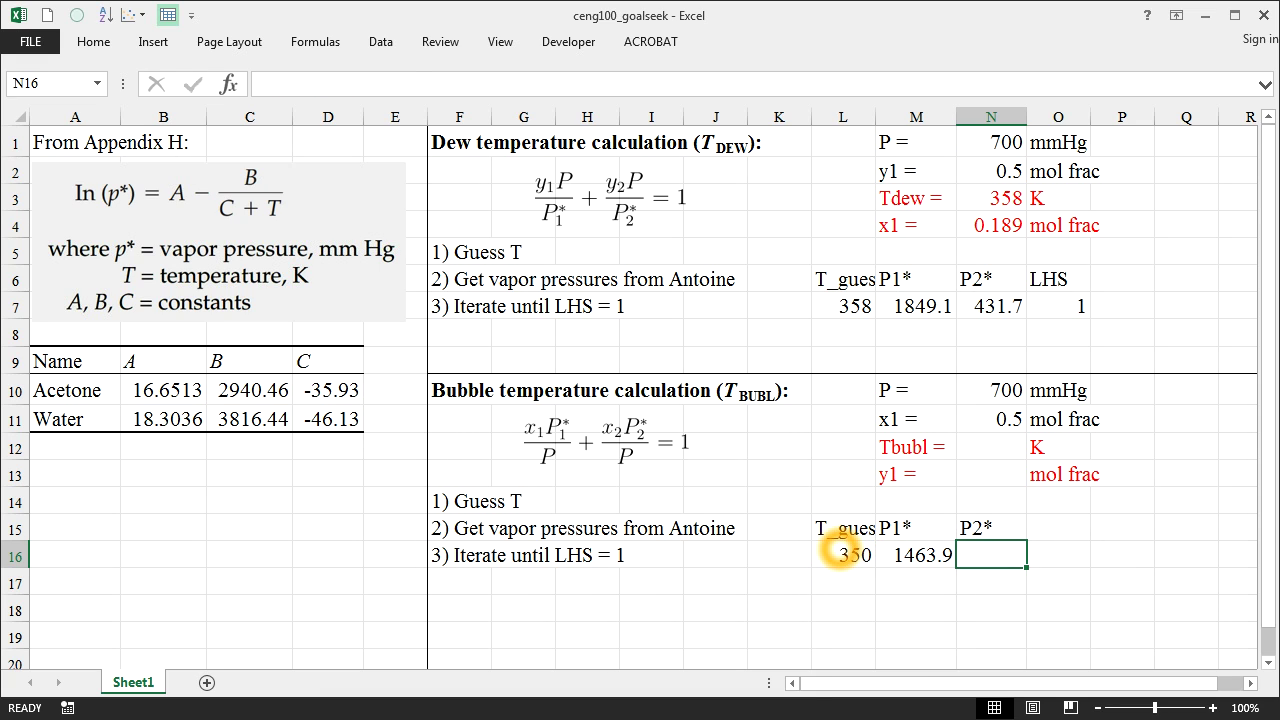
Step: Enter water's P2* =exp(B11-C11/(D11+L16)) in N16, giving 312.4
text(=exp()
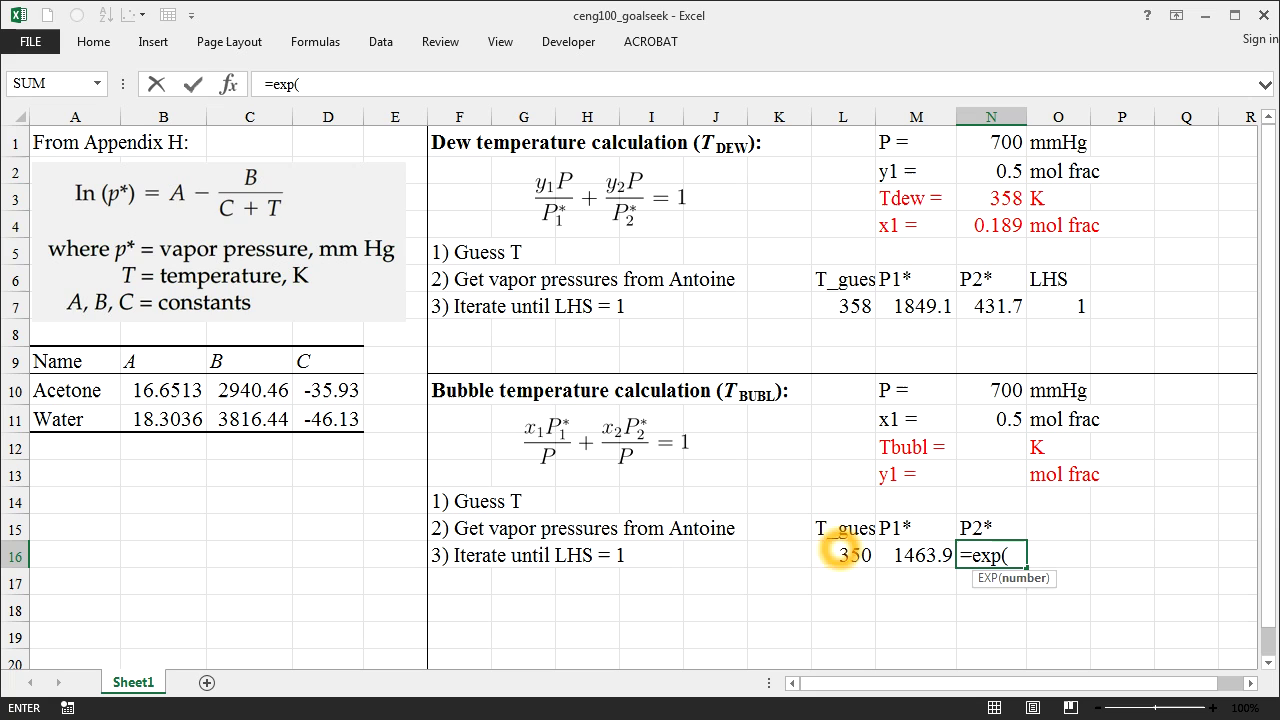
click(146, 424)
text(-)
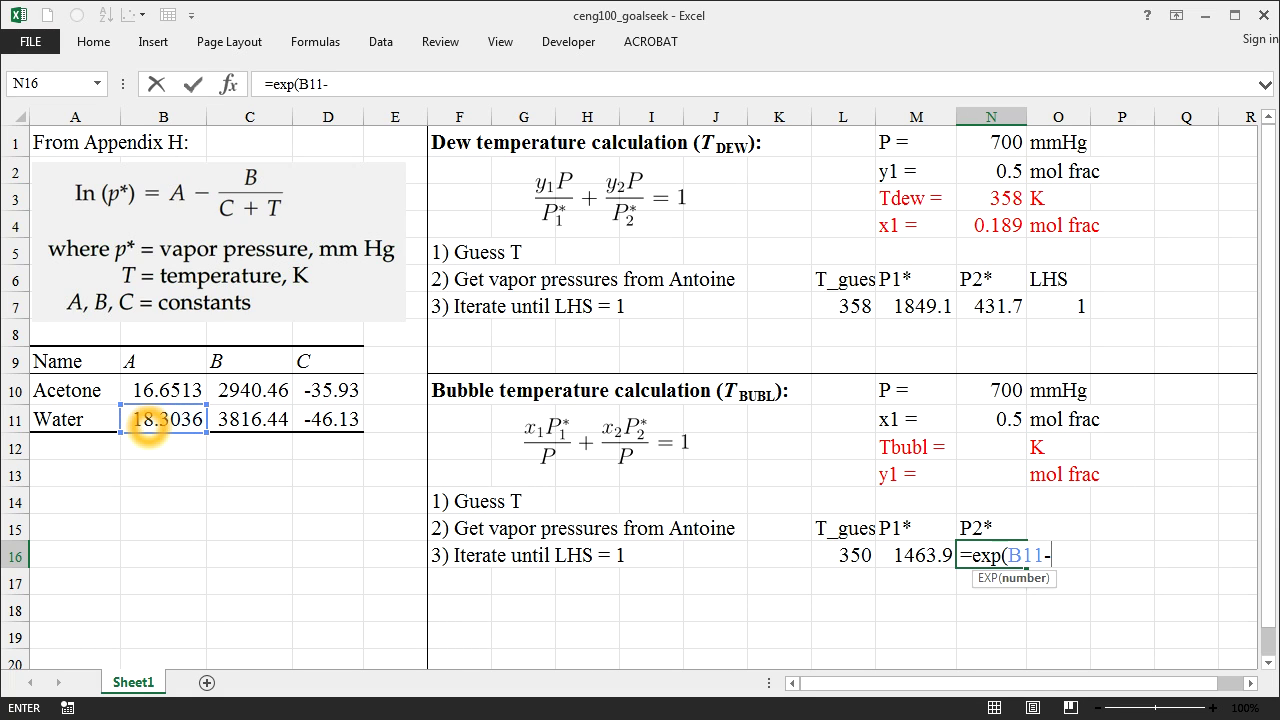
click(268, 420)
text(/()
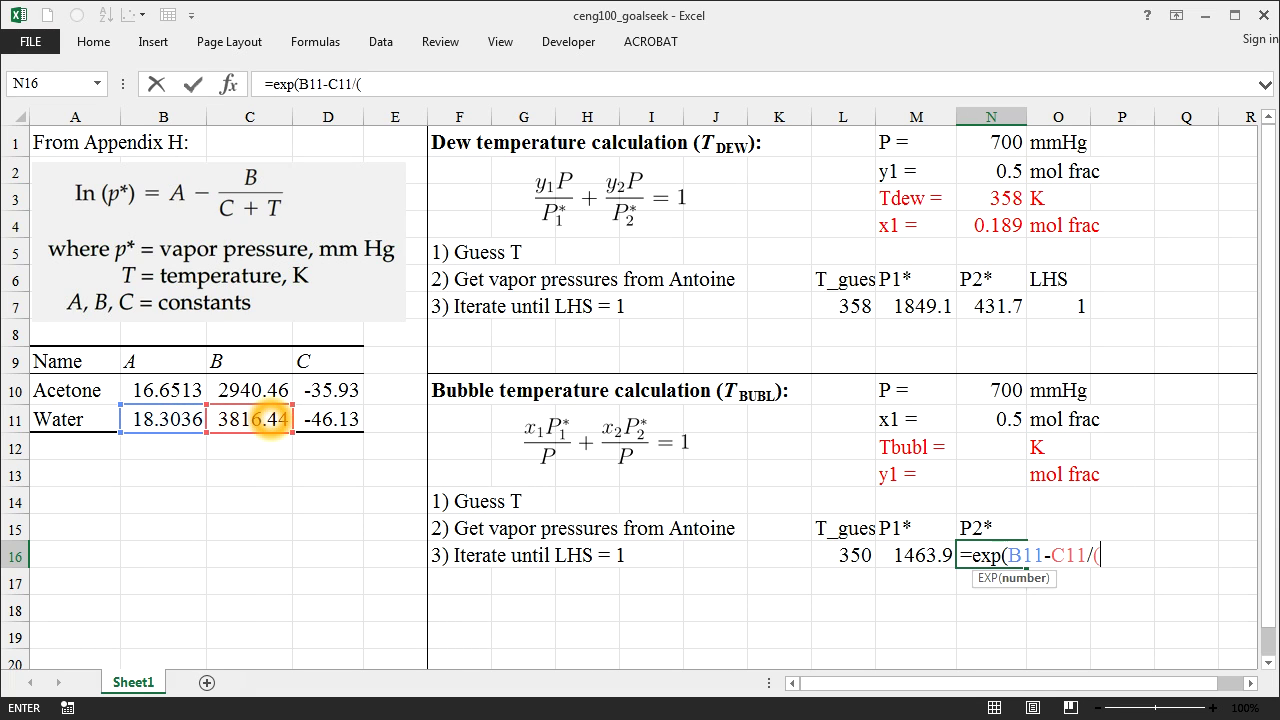
click(330, 420)
text(+)
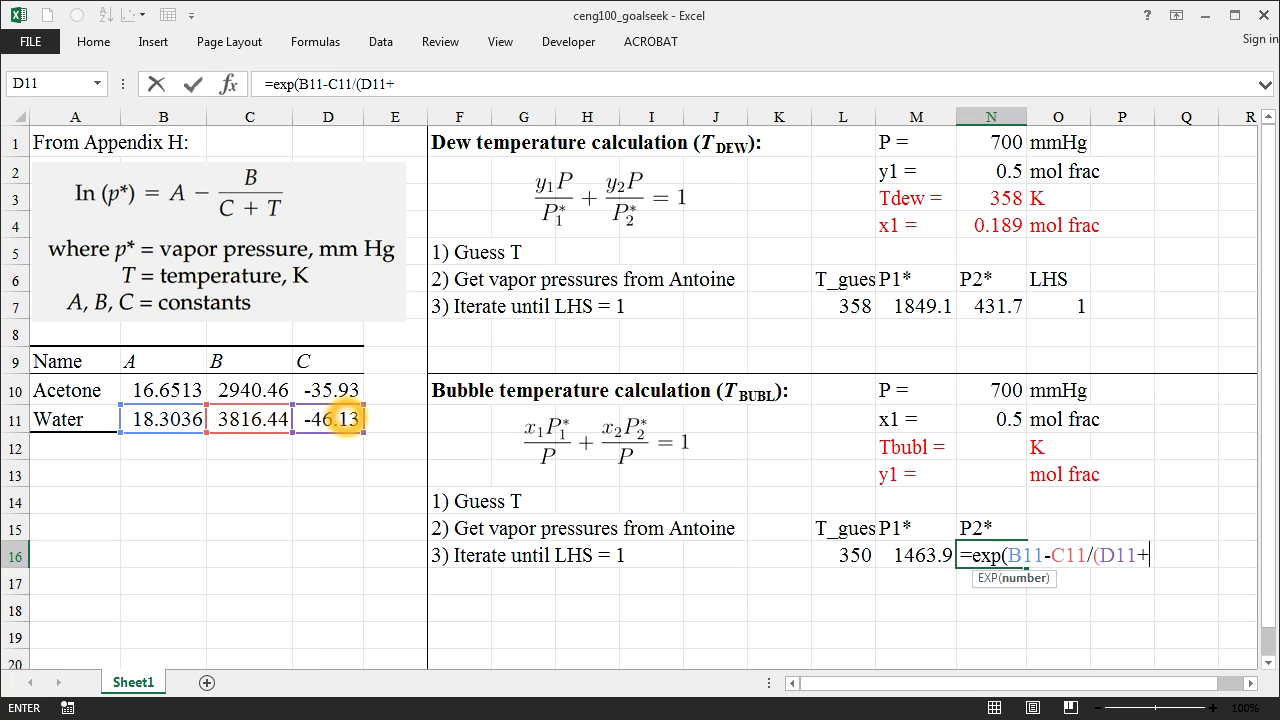
click(838, 557)
text()))
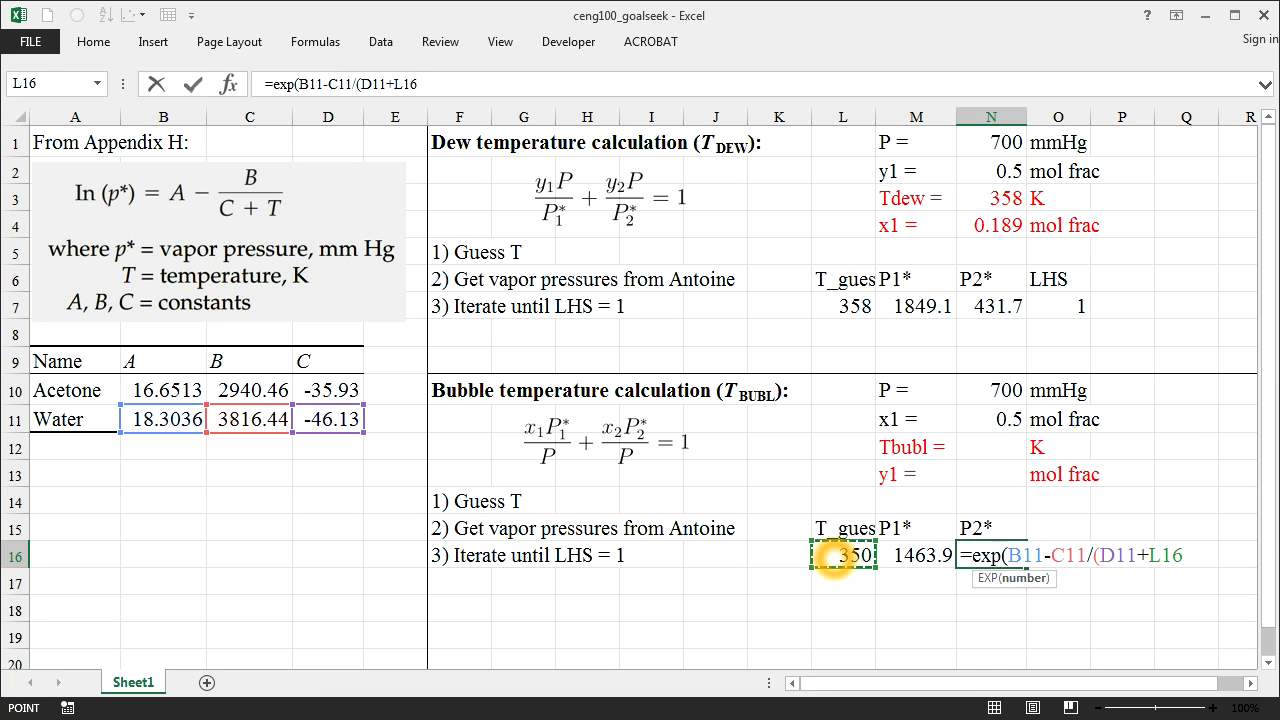
key(Return)
Step: Label cell O15 with the heading LHS
key(Left)
key(Right)
key(Right)
key(Up)
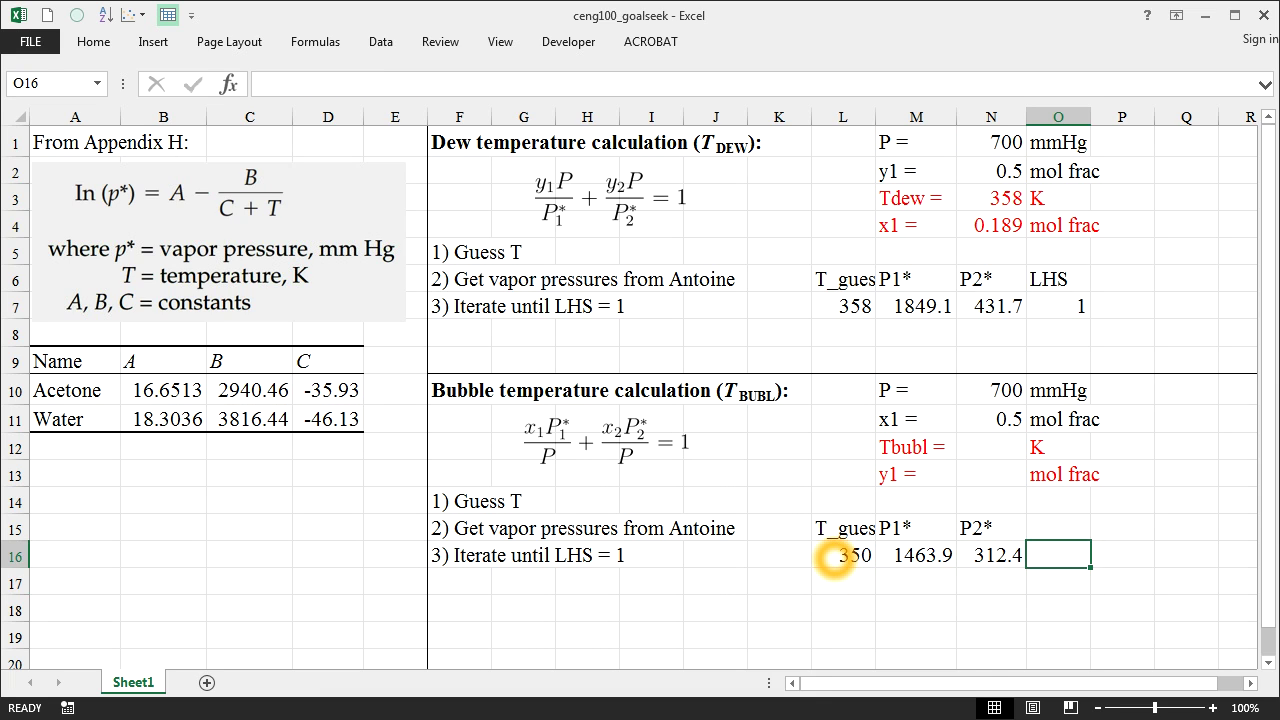
key(Up)
text(LHS)
key(Return)
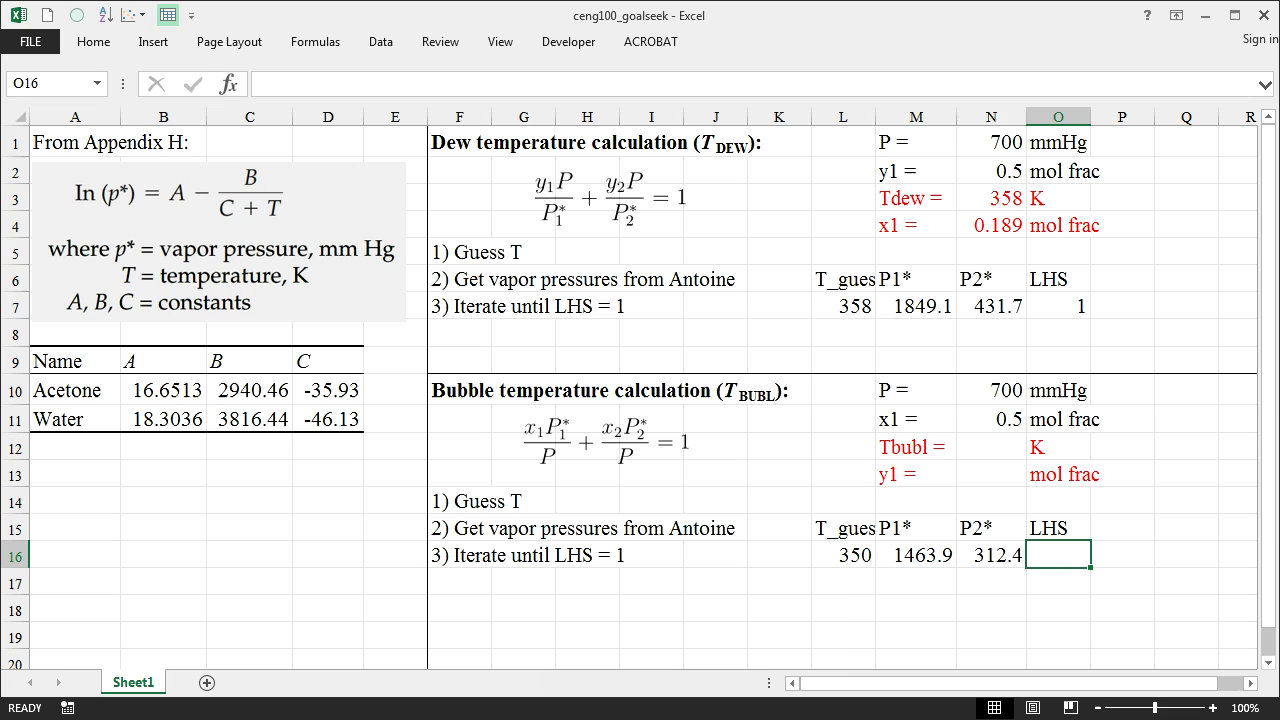
Step: Enter =0.5*M16/700+0.5*N16/700 in O16, giving LHS 1.269 at 350 K
text(=)
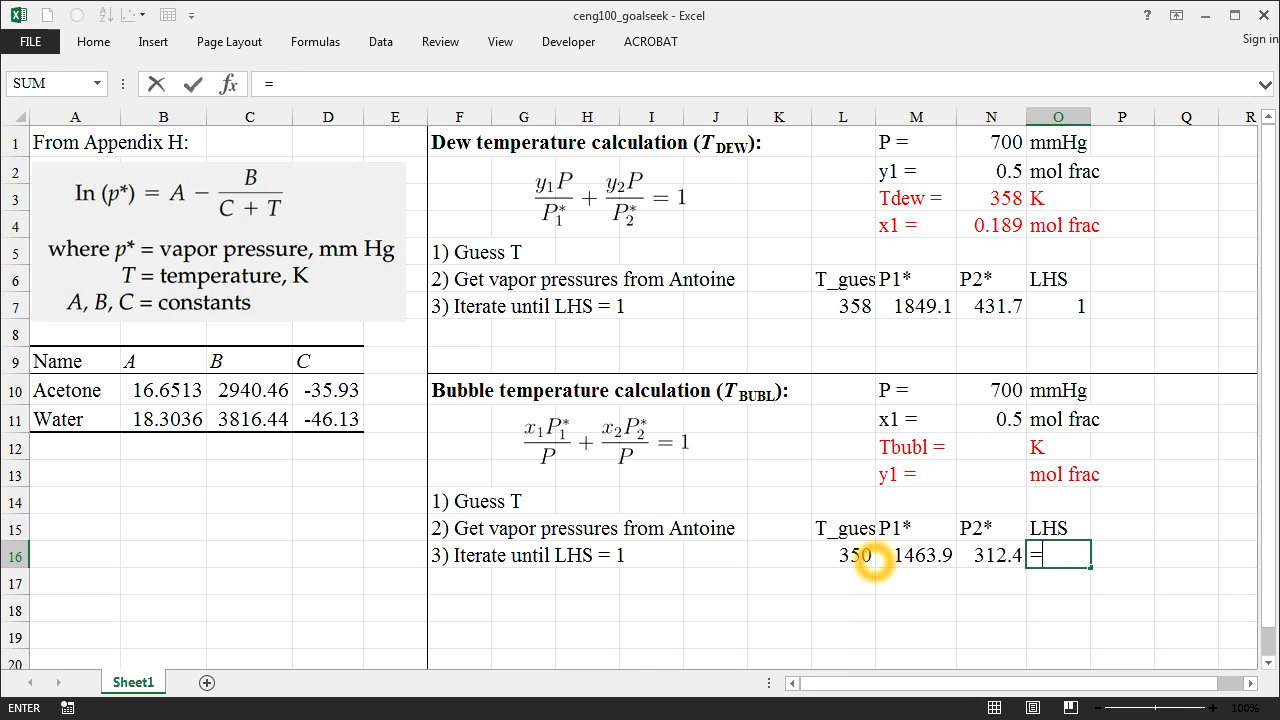
text(0.5*)
click(878, 557)
text(/7)
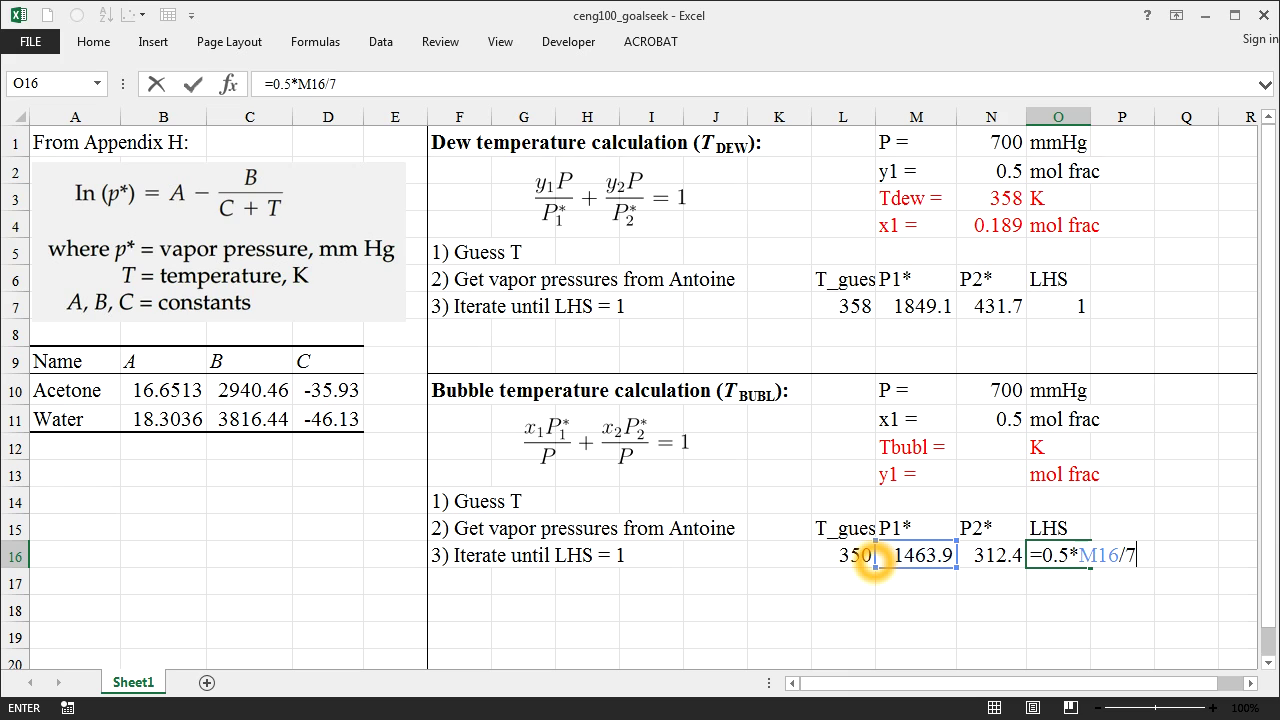
text(00+0.5*)
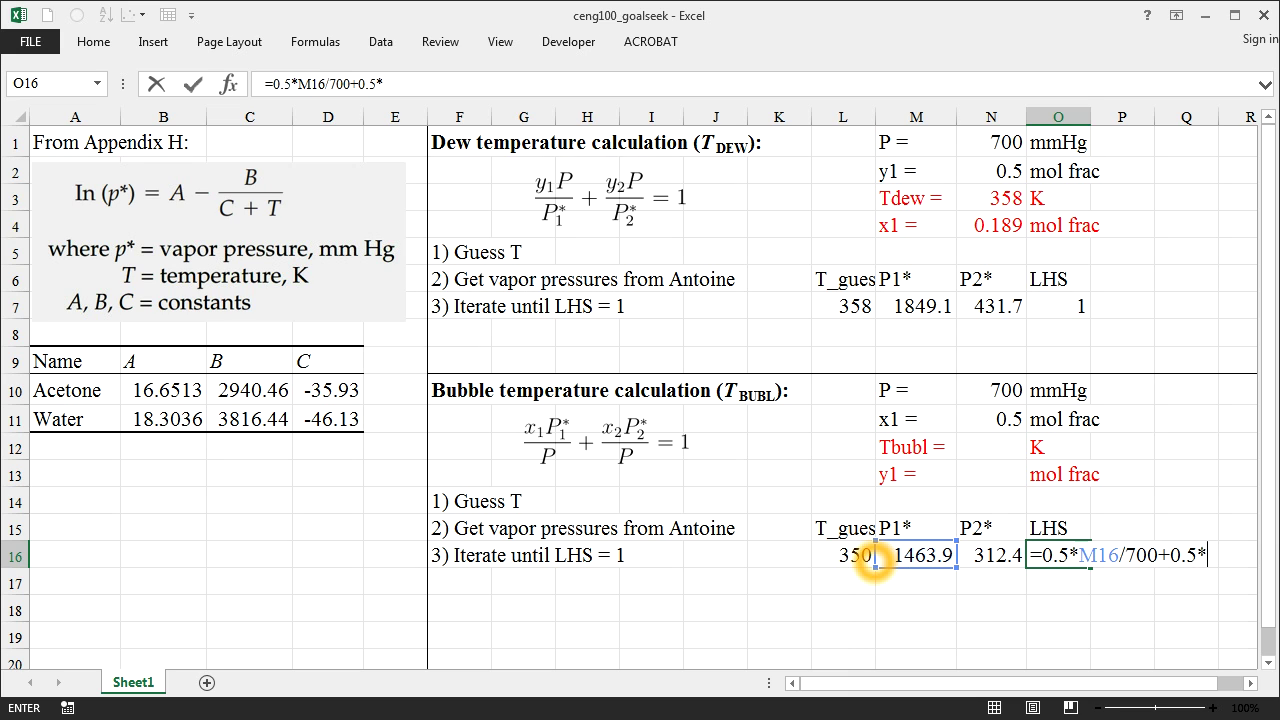
key(Left)
text(/700)
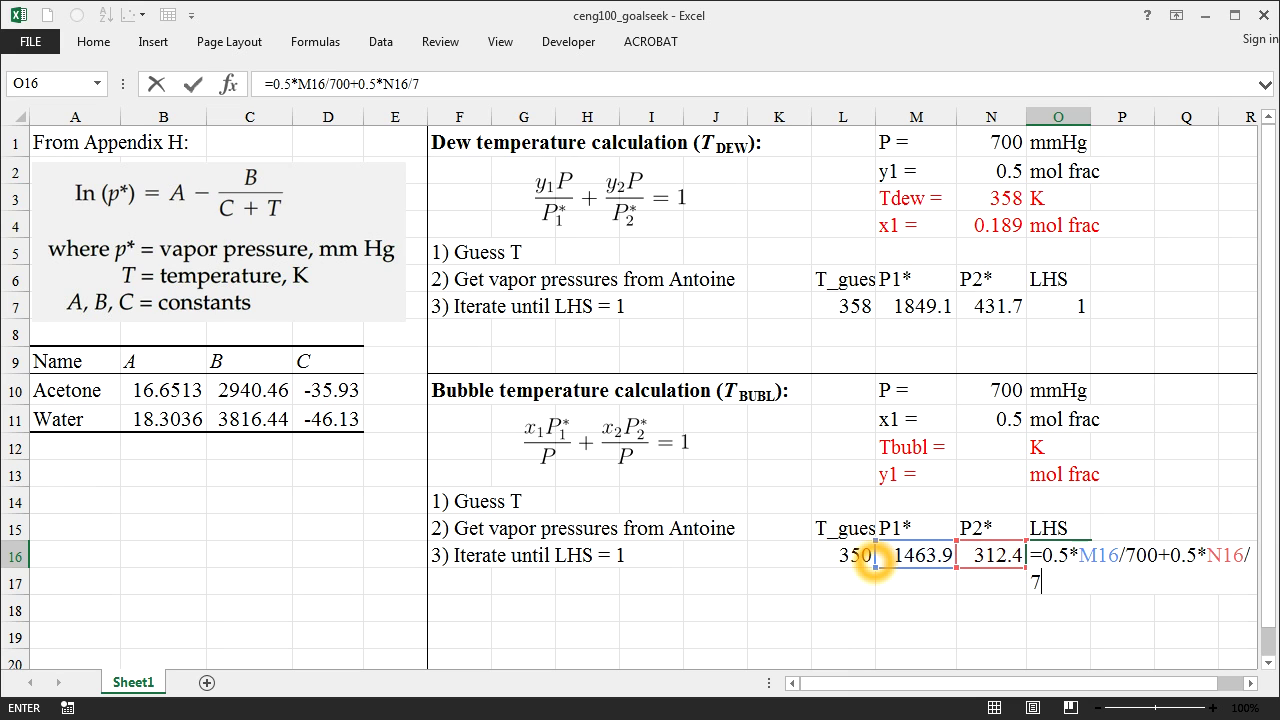
key(Return)
key(Up)
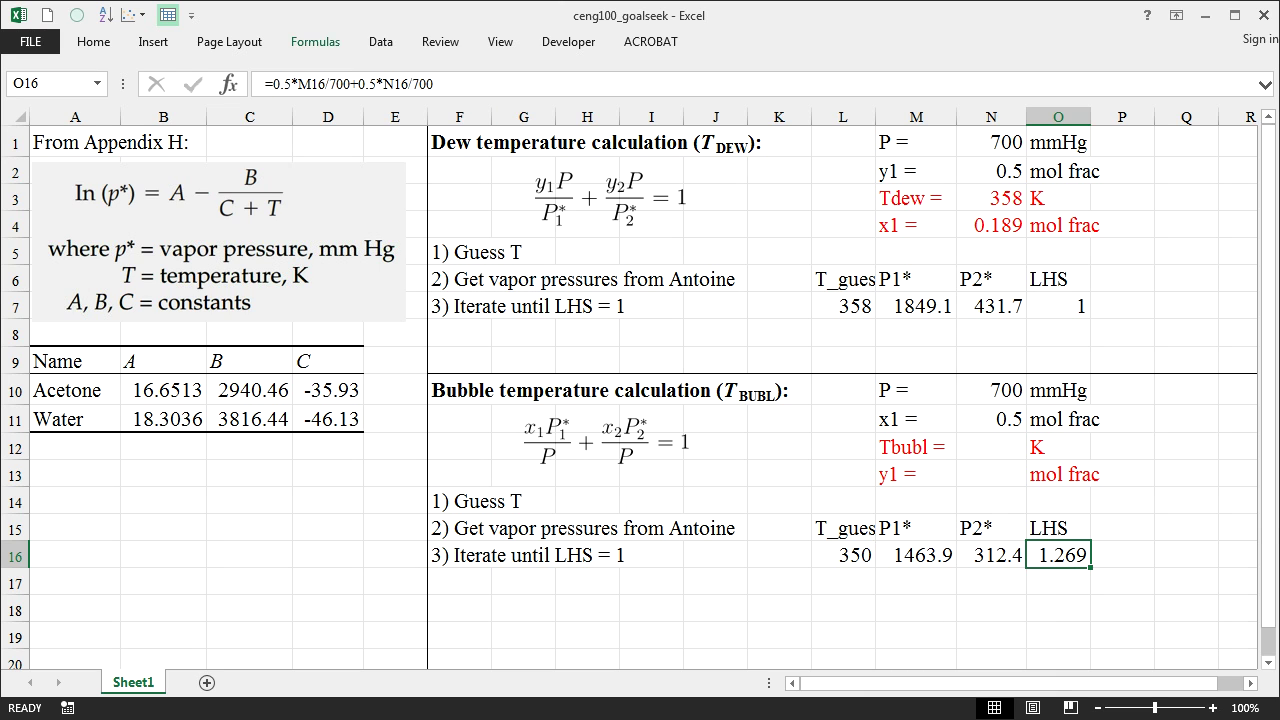
Step: Set up Goal Seek to drive bubble LHS in O16 to 1 by changing L16
click(380, 41)
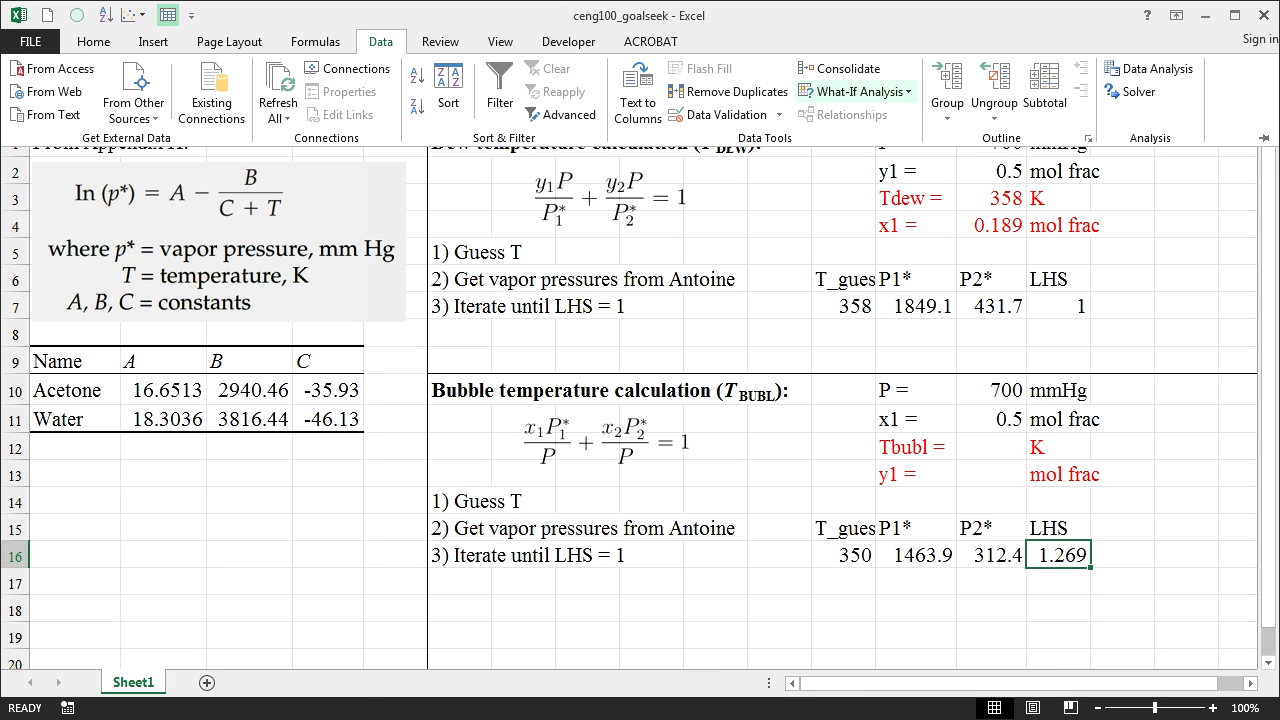
click(868, 91)
click(857, 140)
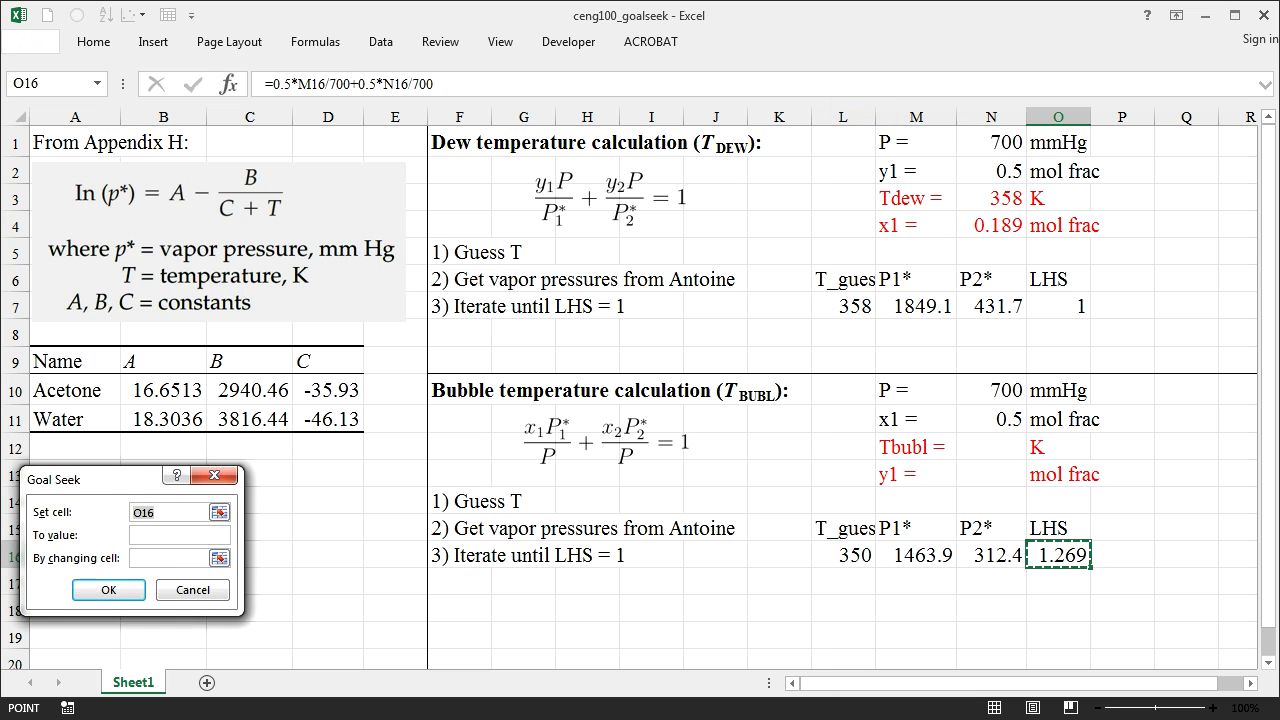
click(219, 512)
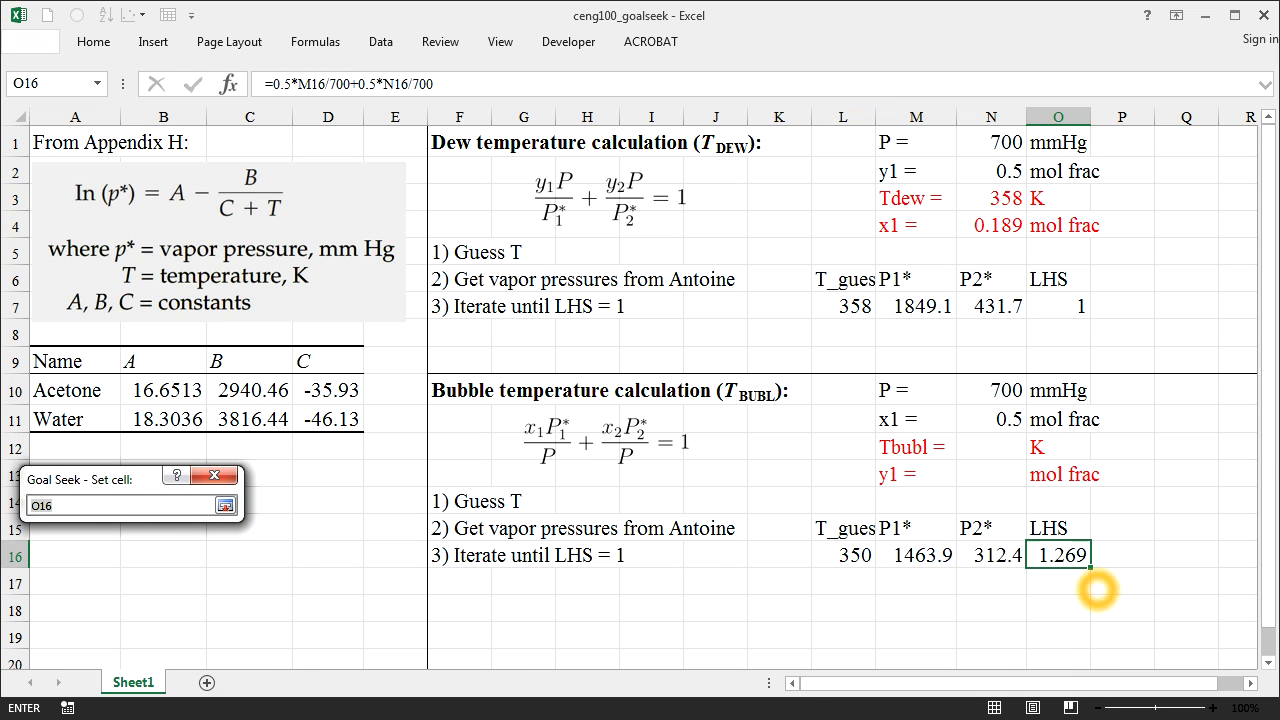
click(1085, 563)
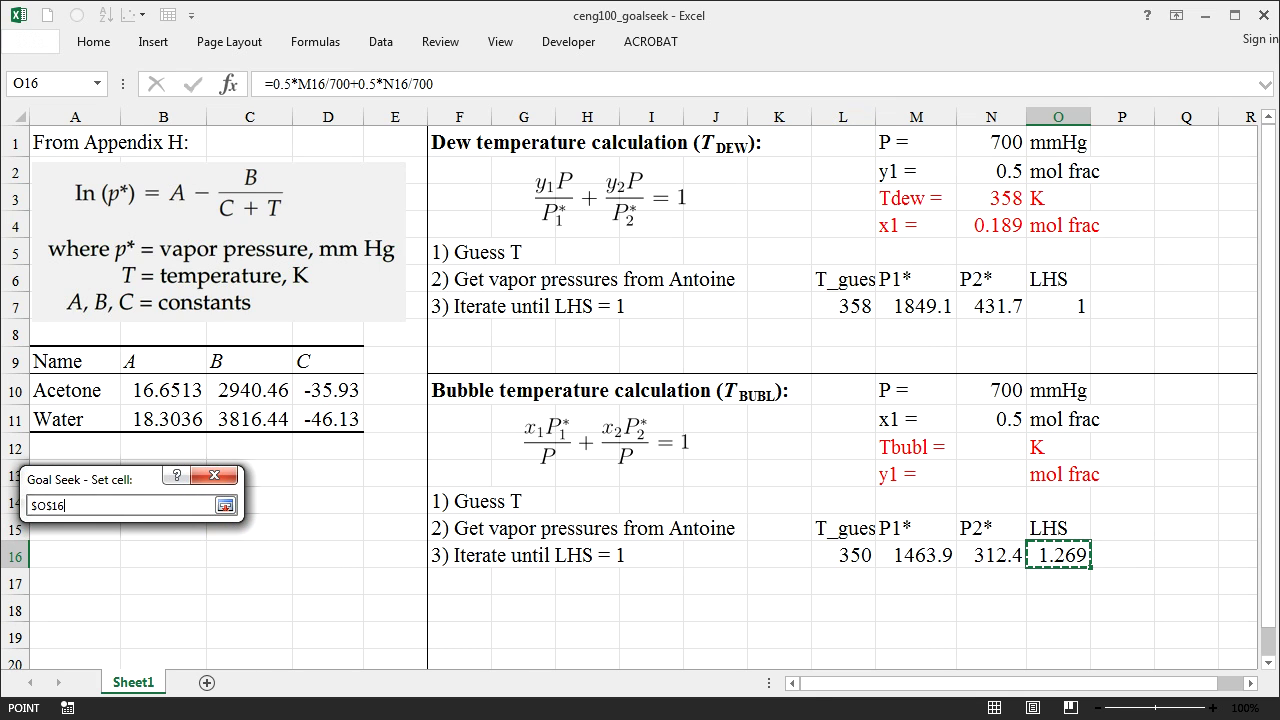
click(226, 507)
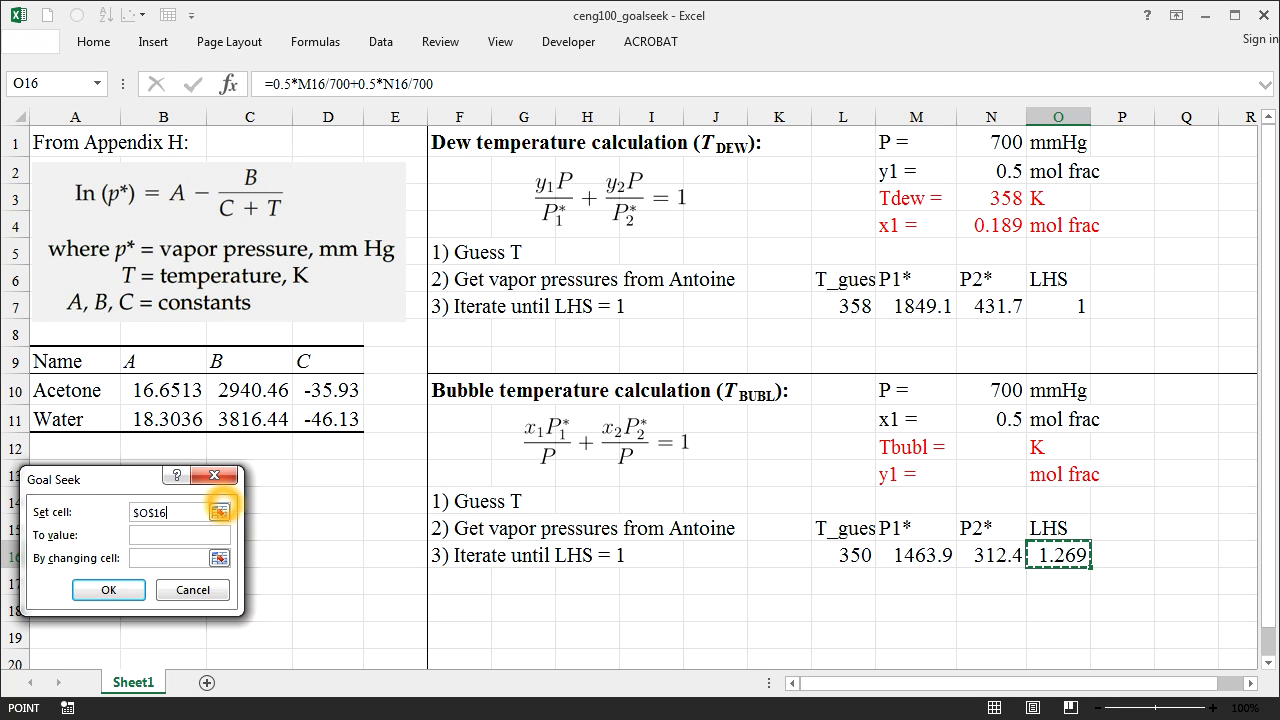
click(165, 537)
text(1)
click(219, 557)
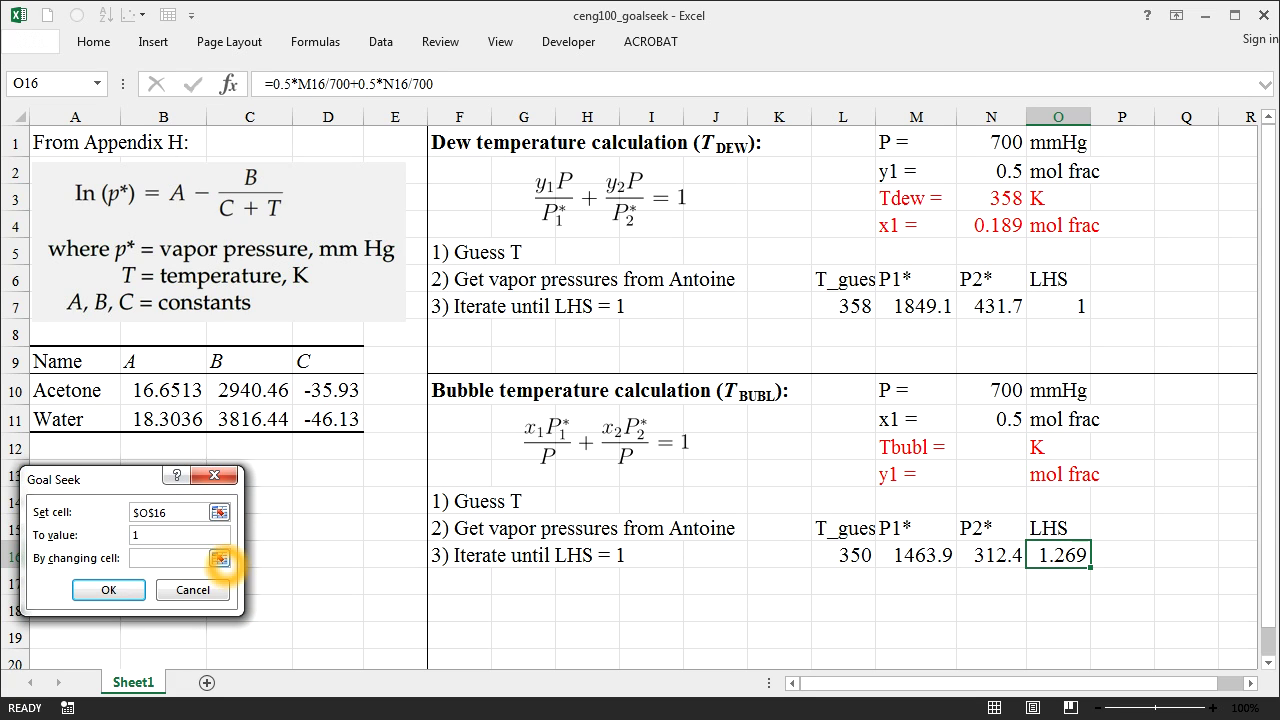
click(852, 555)
click(226, 506)
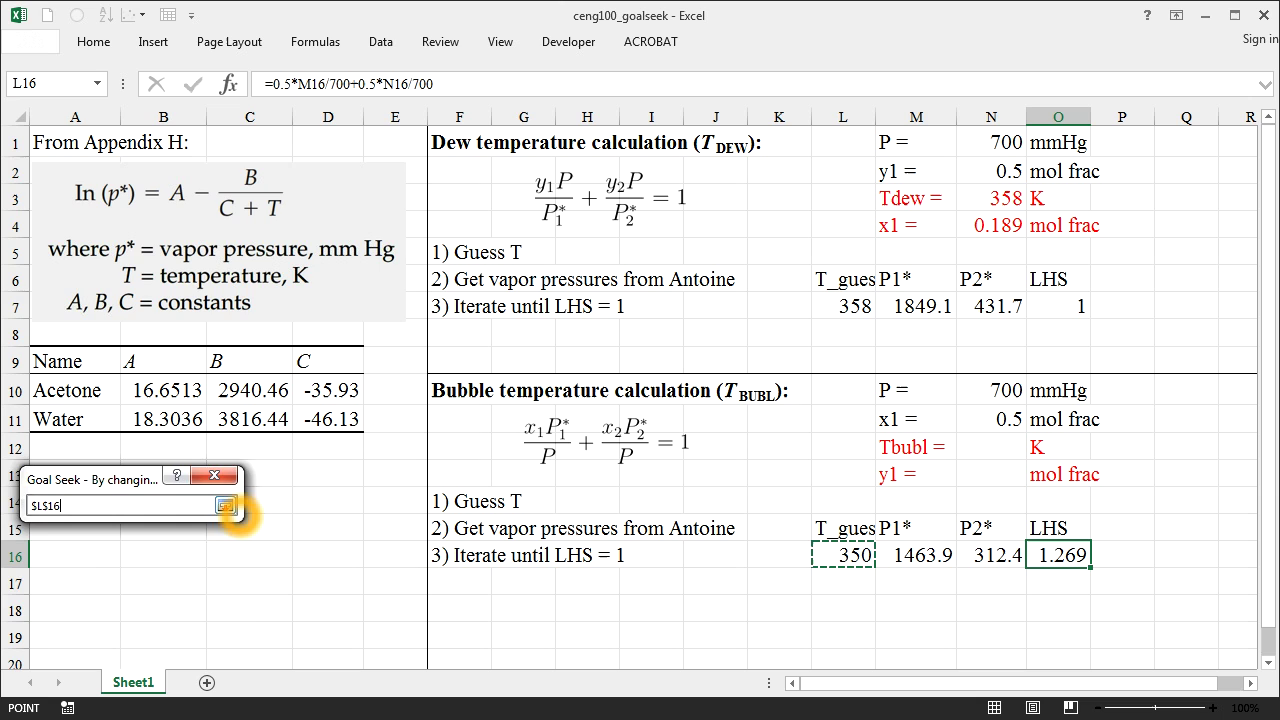
Step: Run the Goal Seek and accept the solution, settling the temperature guess at 342.7 K
click(108, 589)
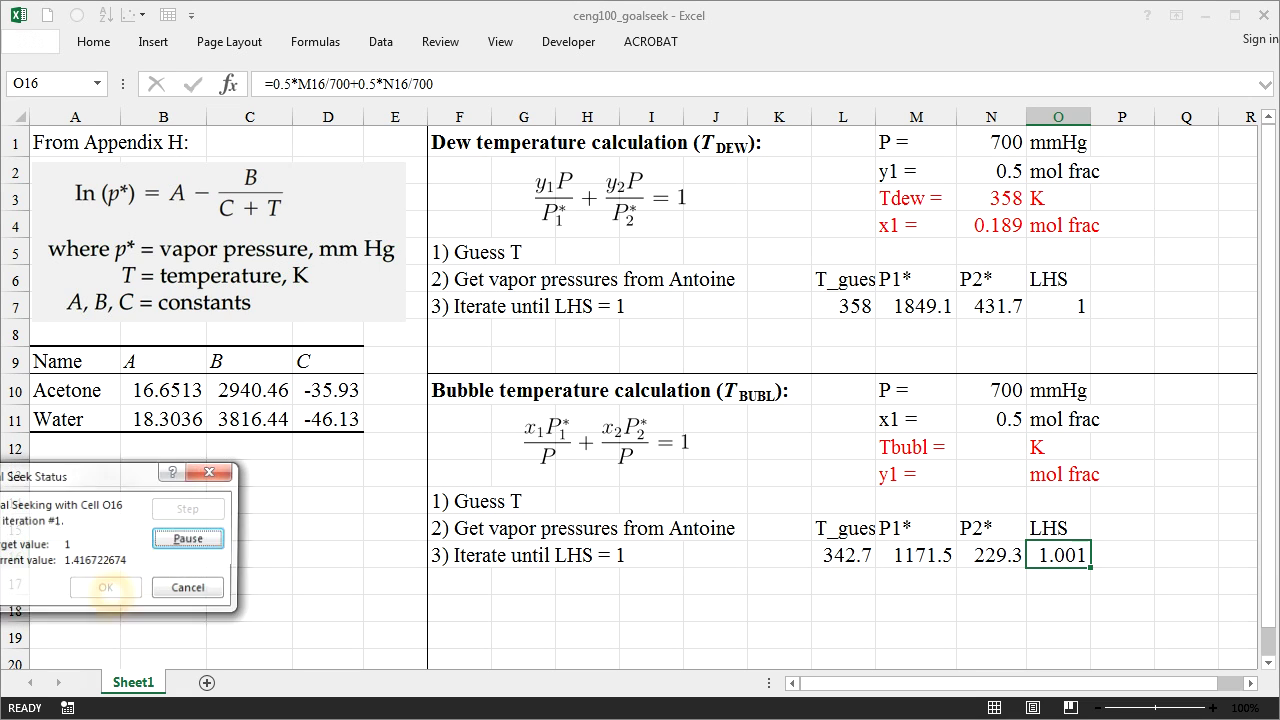
drag(120, 478, 188, 473)
click(172, 584)
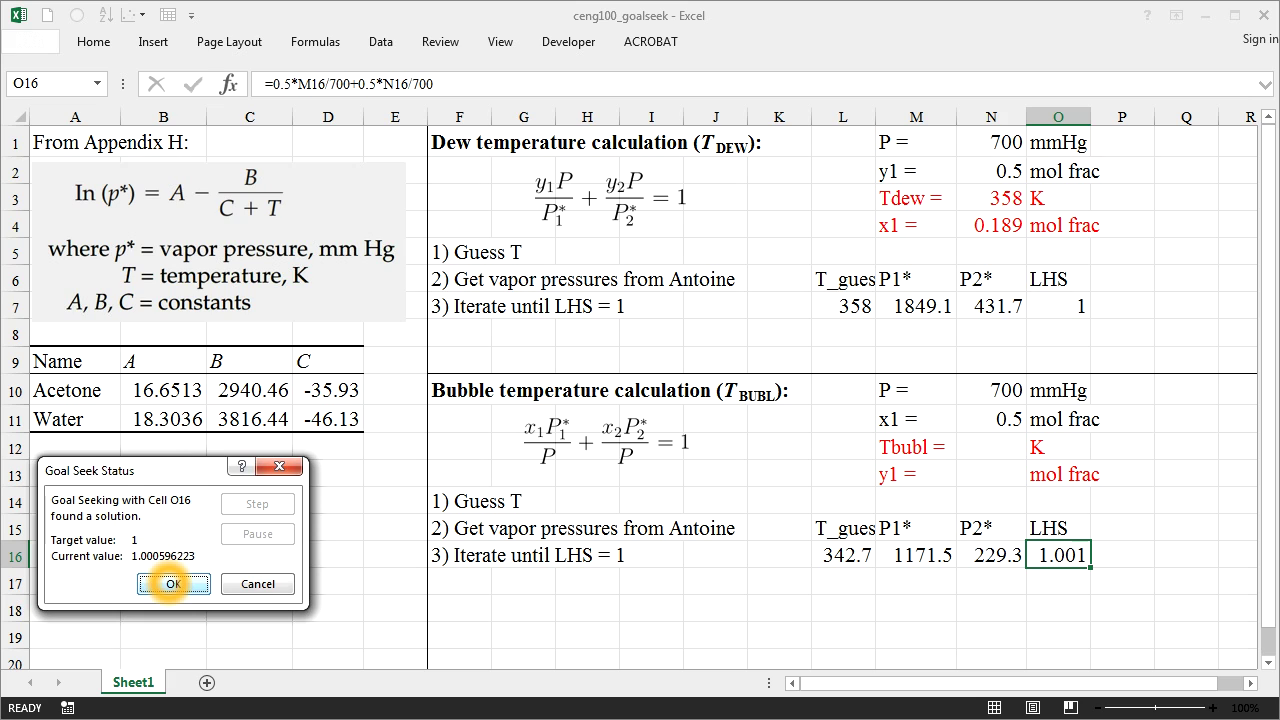
click(163, 584)
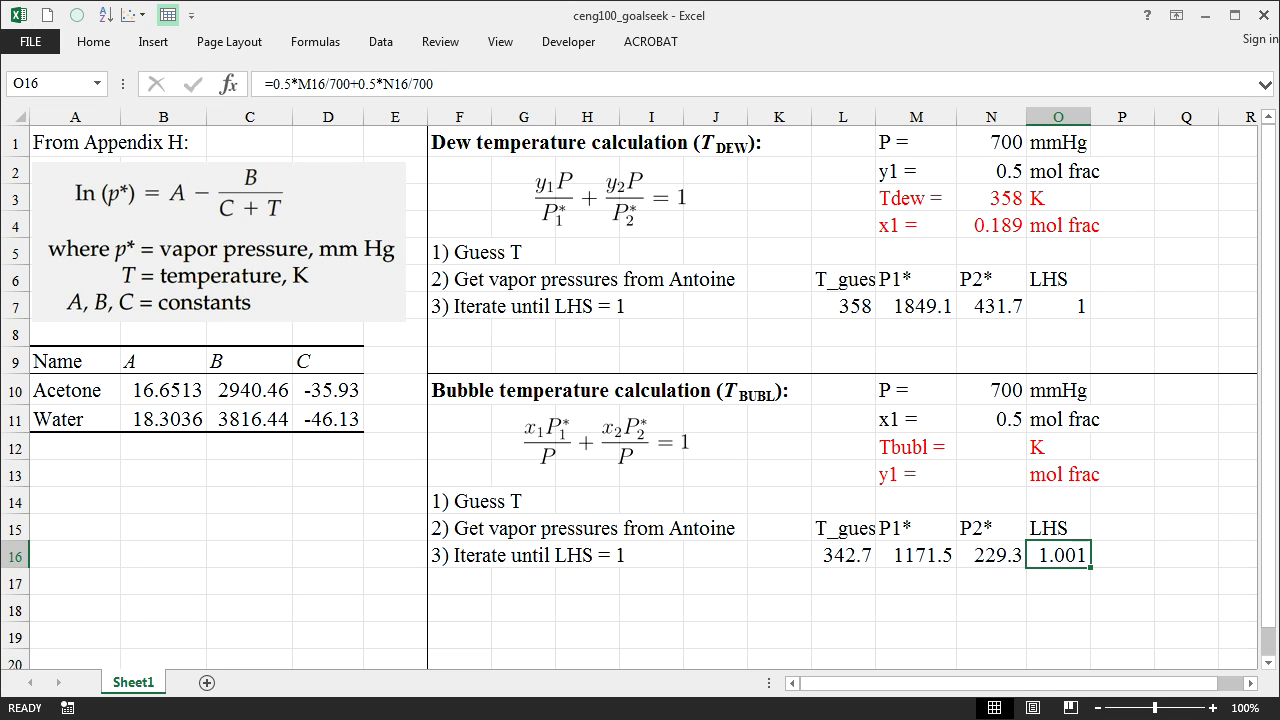
Step: Record Tbubl as 342.7 in N12
click(987, 452)
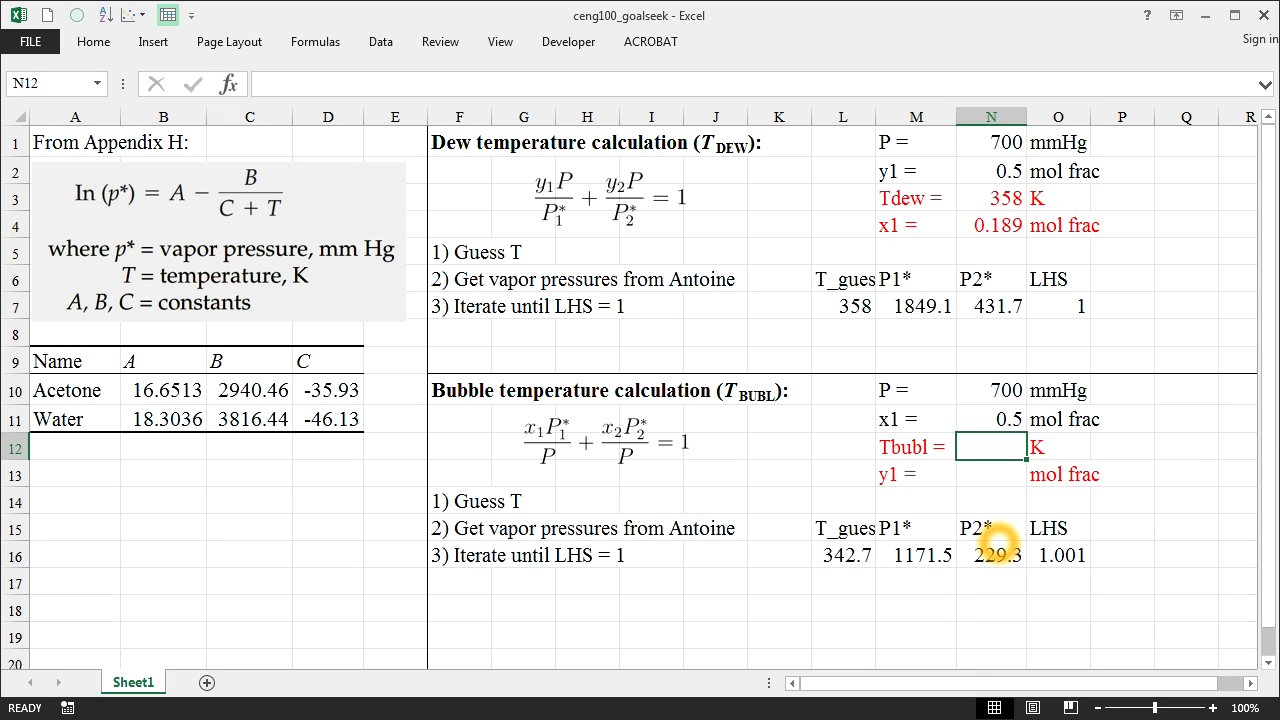
text(342.7)
key(Return)
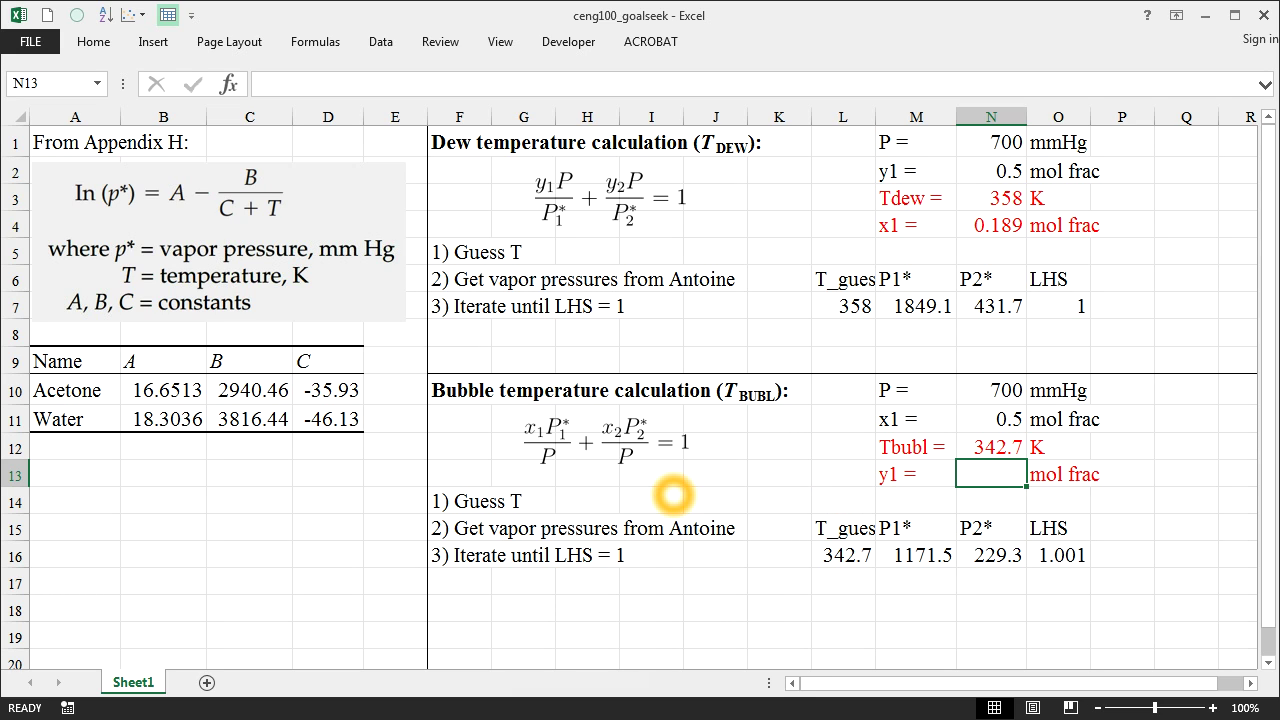
Step: Compute y1 in N13 with =0.5*M16/700, giving 0.837
text(=0.5*)
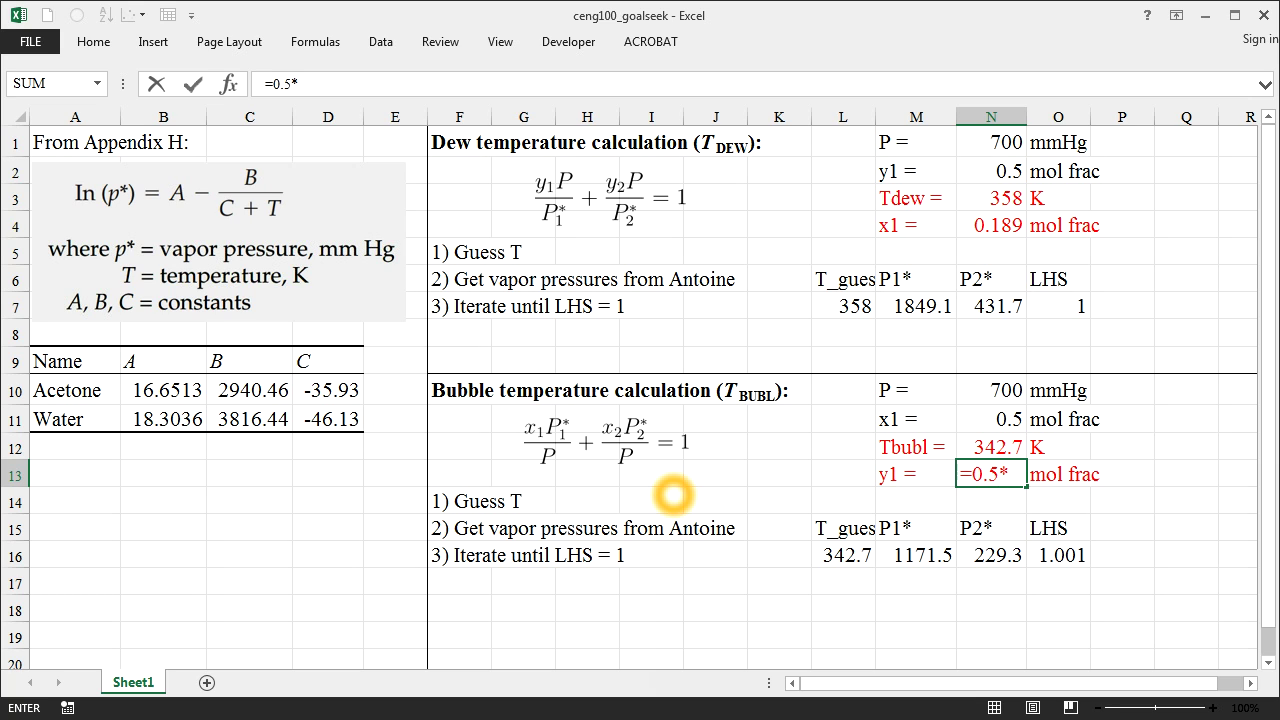
click(903, 554)
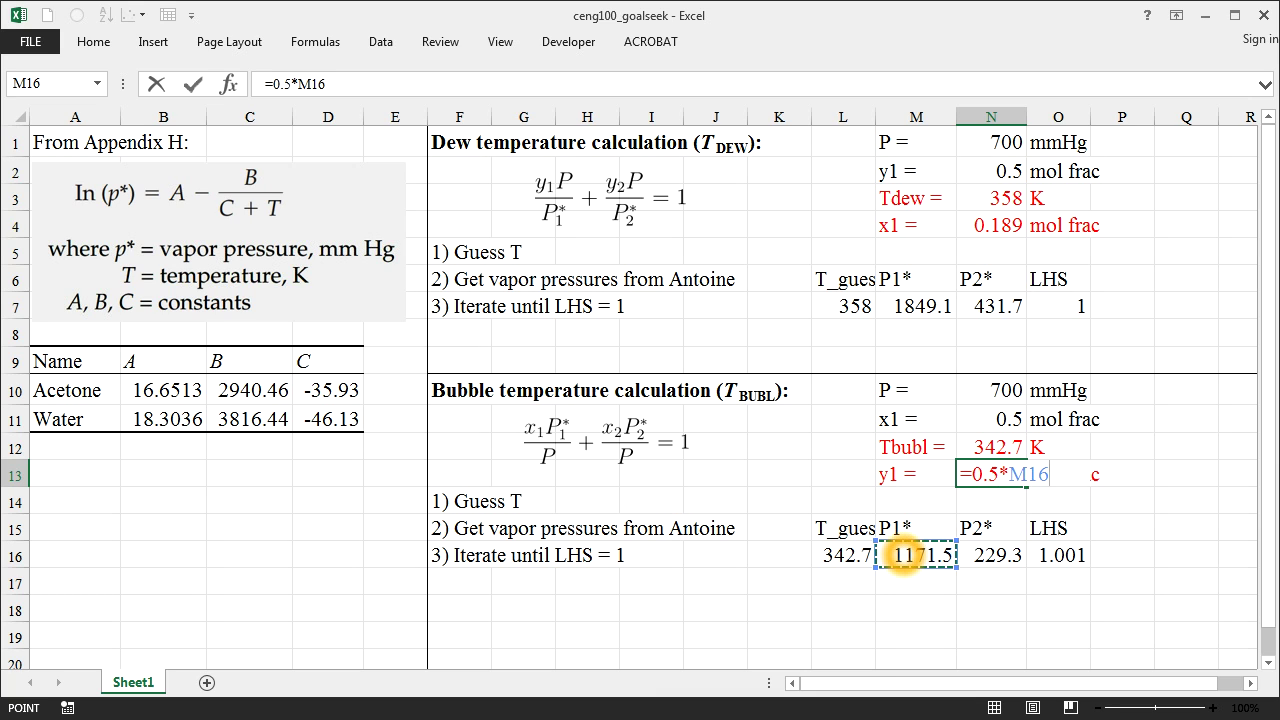
text(/700)
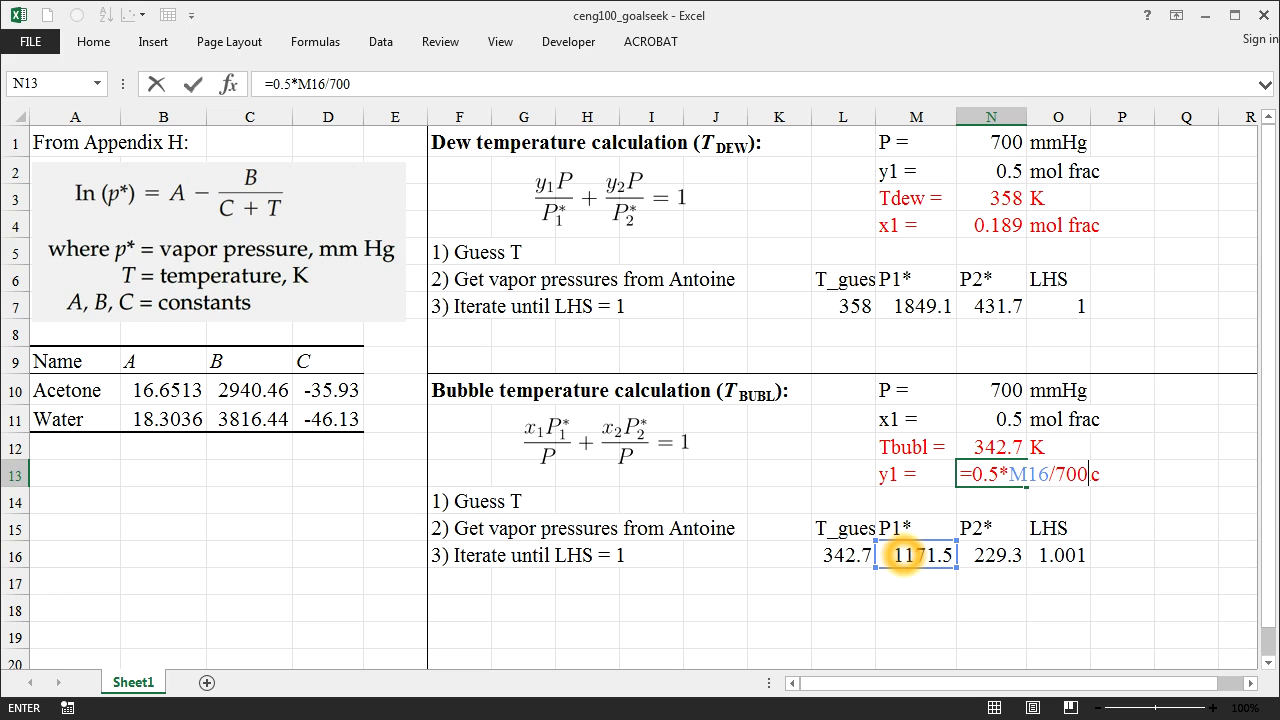
key(Return)
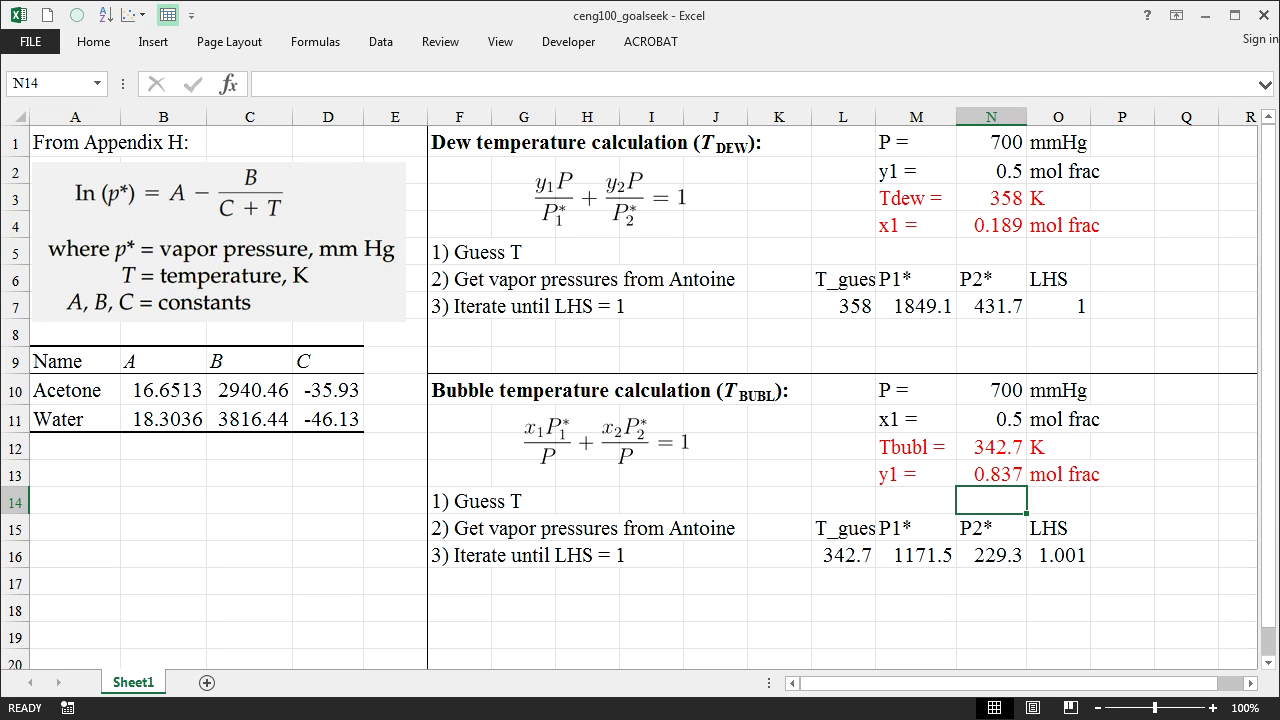